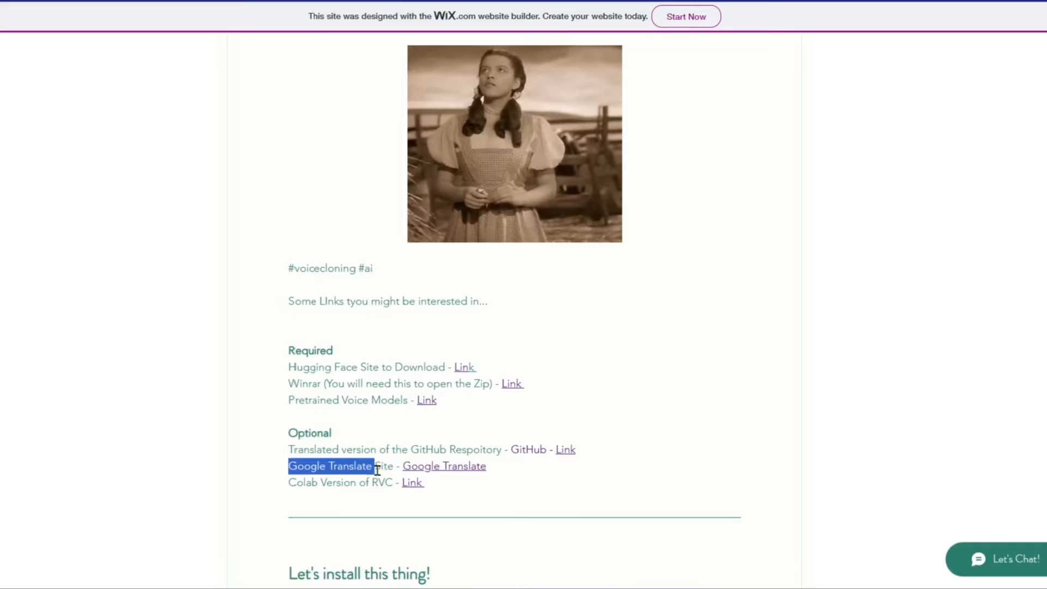
Step: Open the Hugging Face download site linked under the guide's Required section in a new tab
drag(374, 469, 387, 467)
click(463, 371)
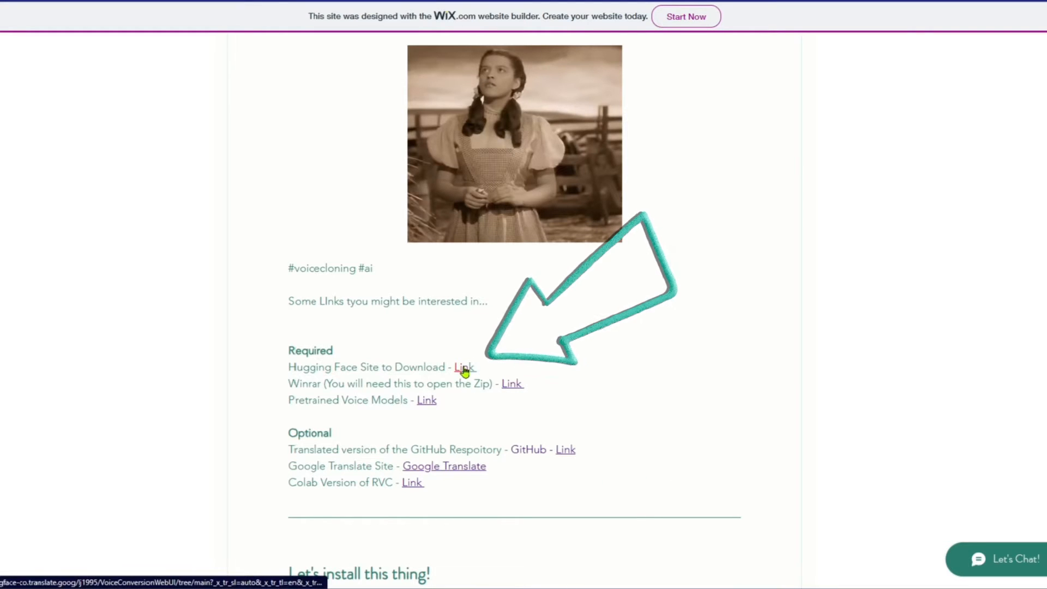
right_click(463, 371)
click(532, 377)
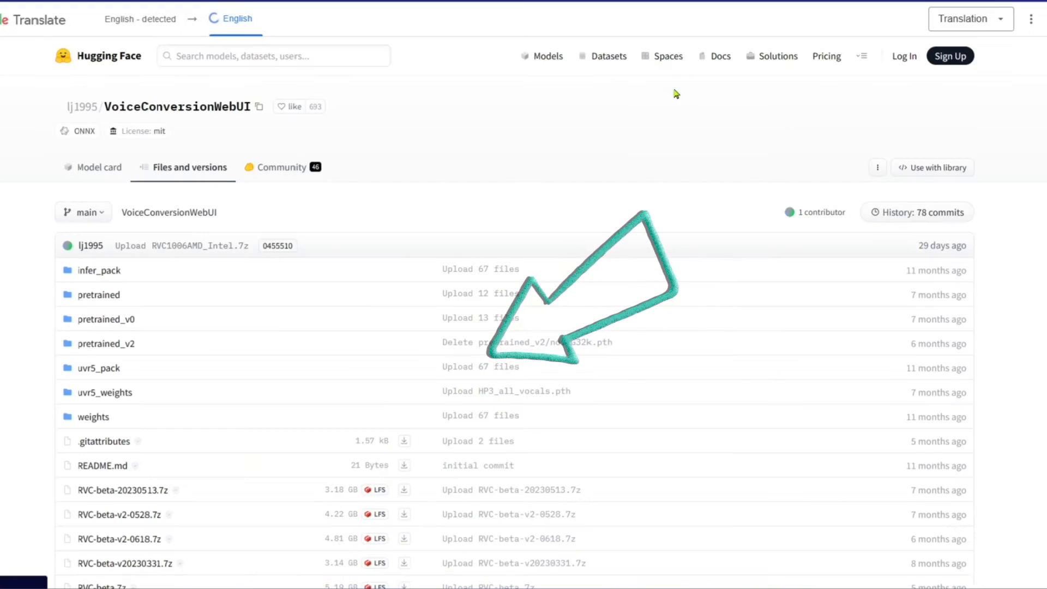
Step: Find the latest RVC release archives in the VoiceConversionWebUI file list and download RVC1006Nvidia.7z
scroll(307, 296, down, 4)
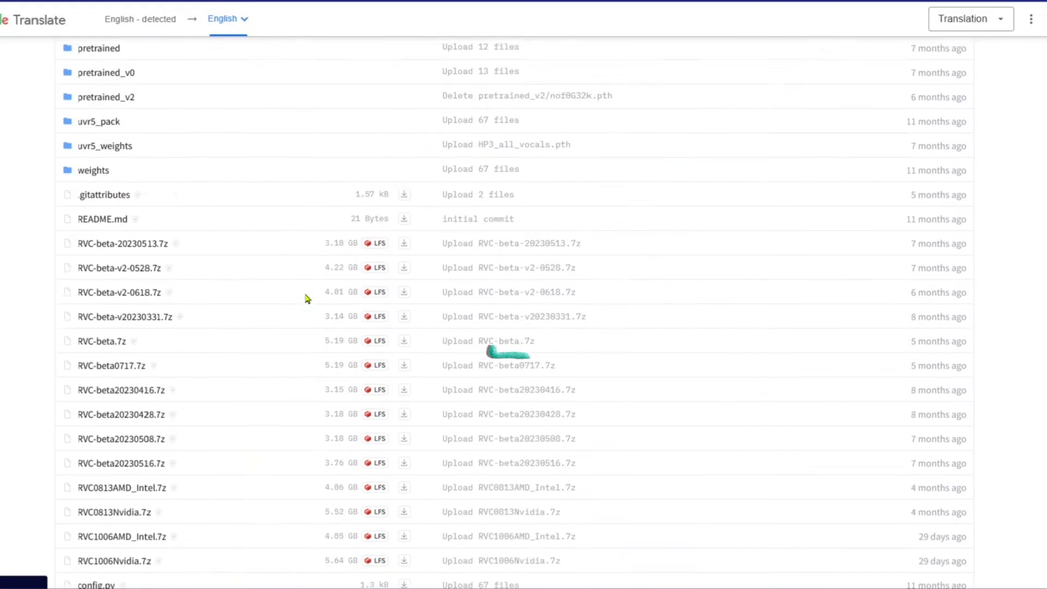
scroll(303, 308, down, 4)
scroll(273, 374, up, 2)
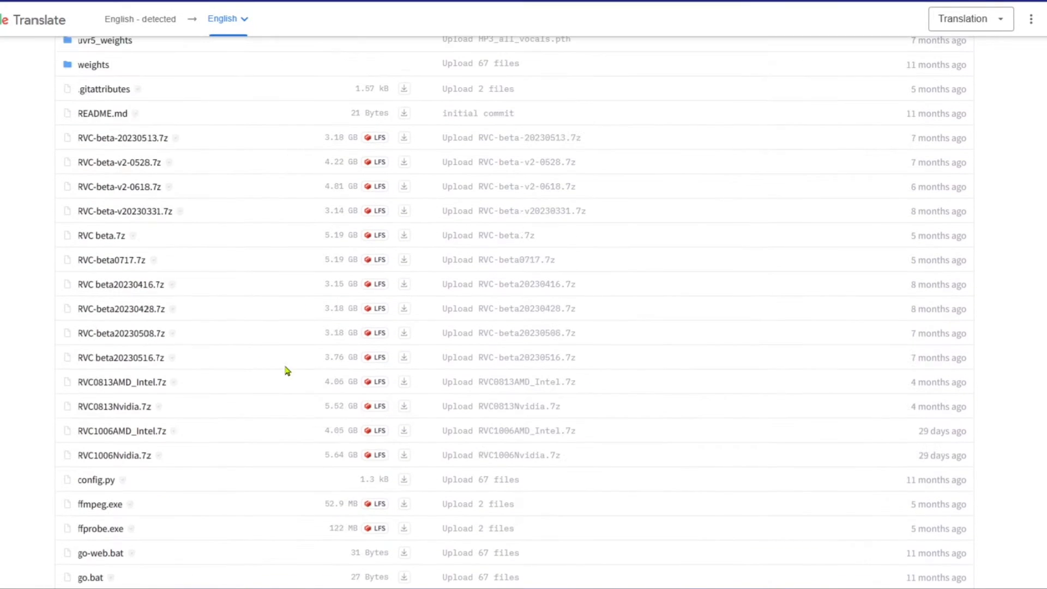
drag(14, 132, 335, 470)
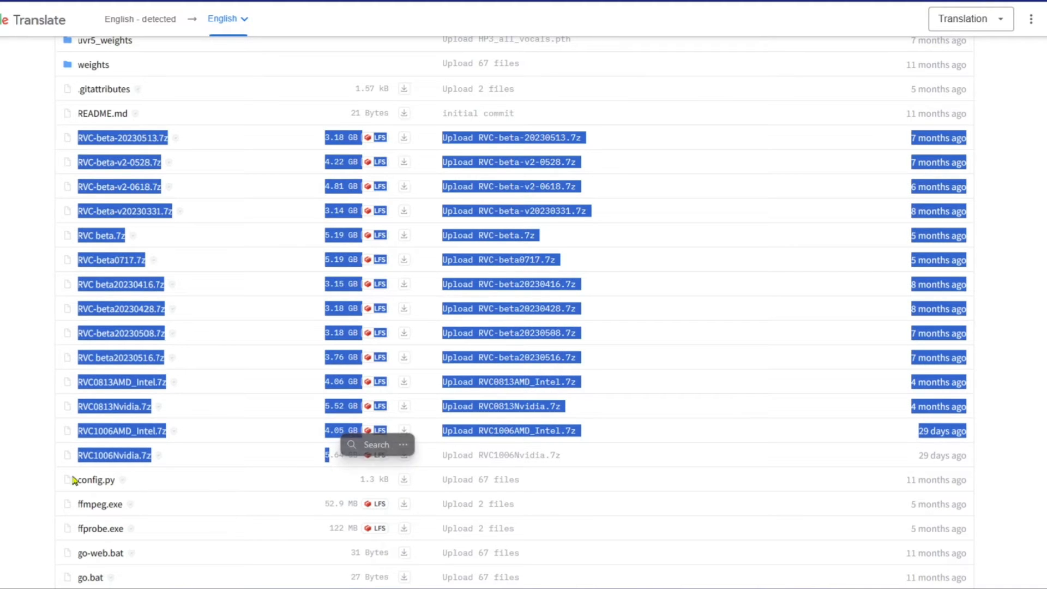
scroll(9, 414, down, 3)
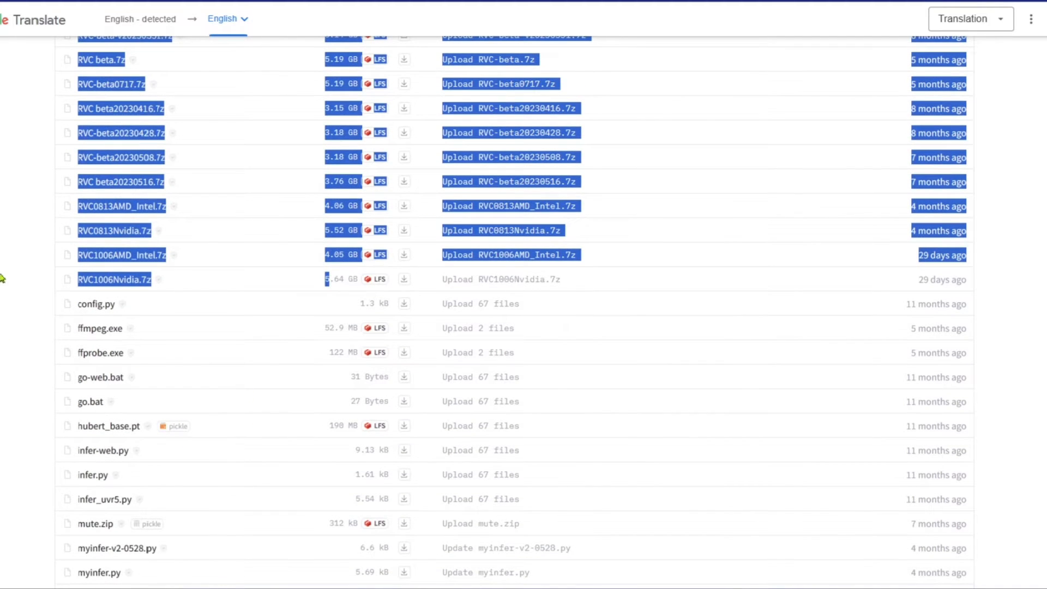
click(2, 279)
scroll(17, 357, up, 3)
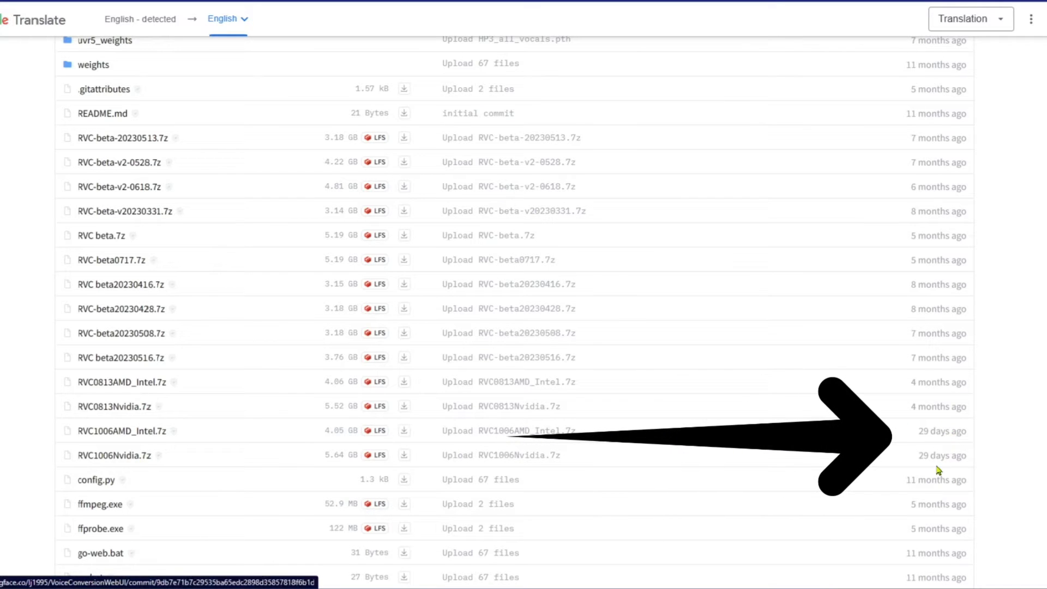
mouse_move(937, 466)
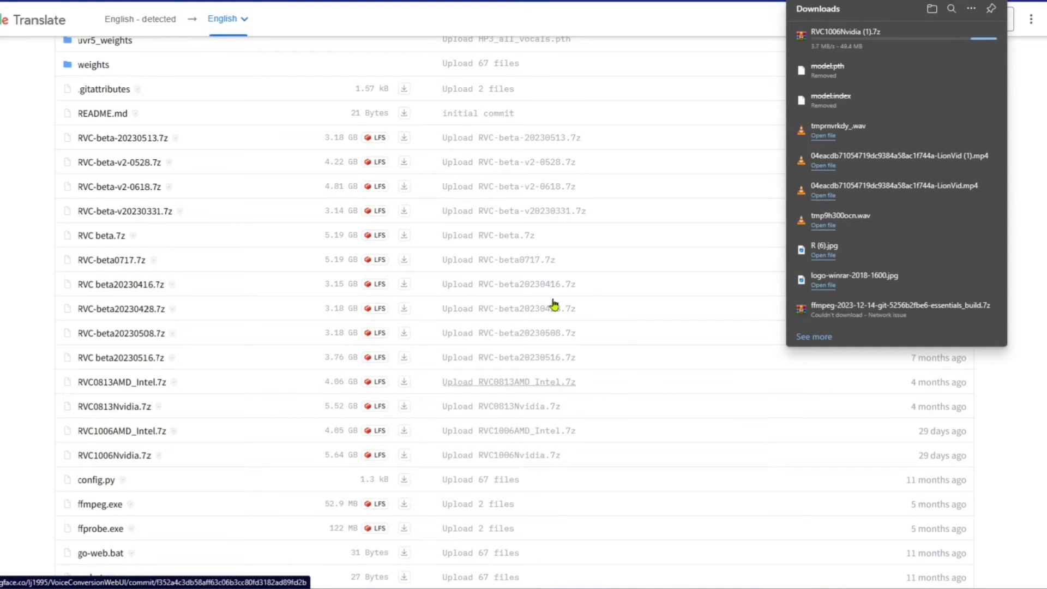
click(986, 37)
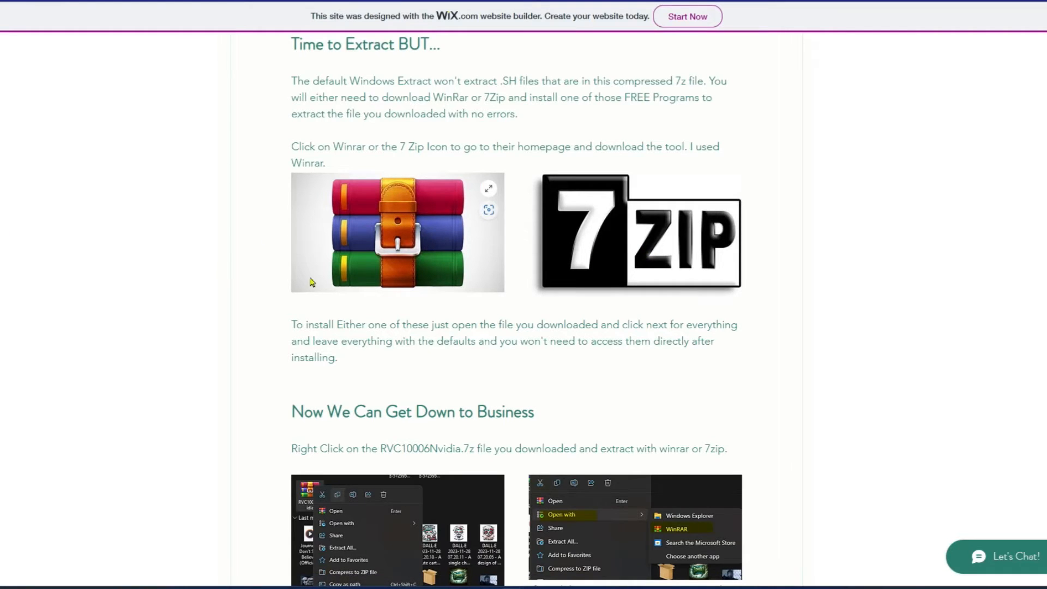
Step: Follow the guide's WinRAR link, and extract the RVC1006Nvidia archive in TestFolder into its own RVC1006Nvidia folder with WinRAR
click(371, 229)
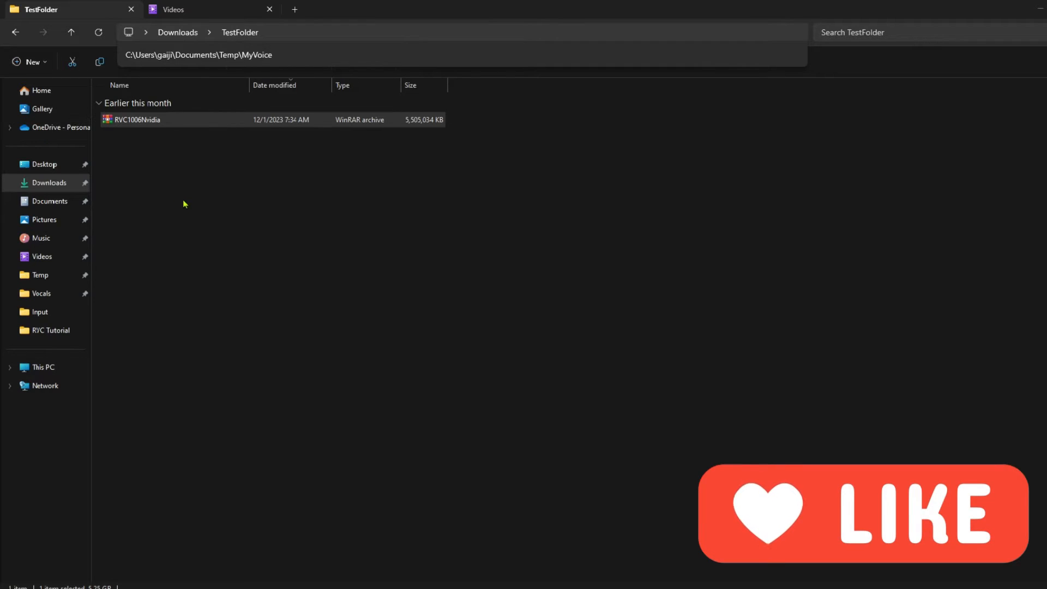
right_click(169, 125)
mouse_move(215, 318)
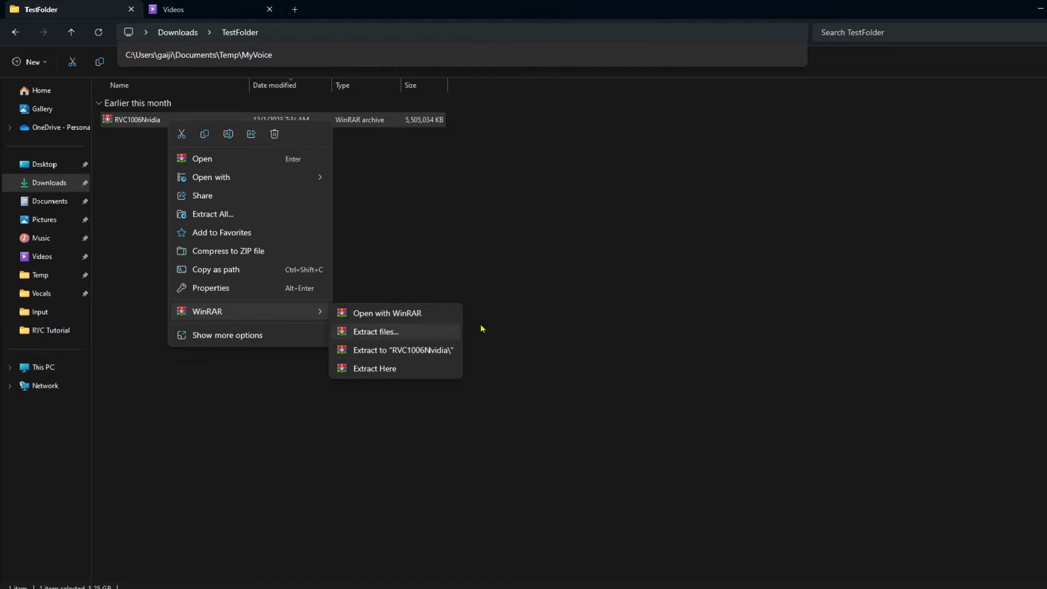
click(424, 355)
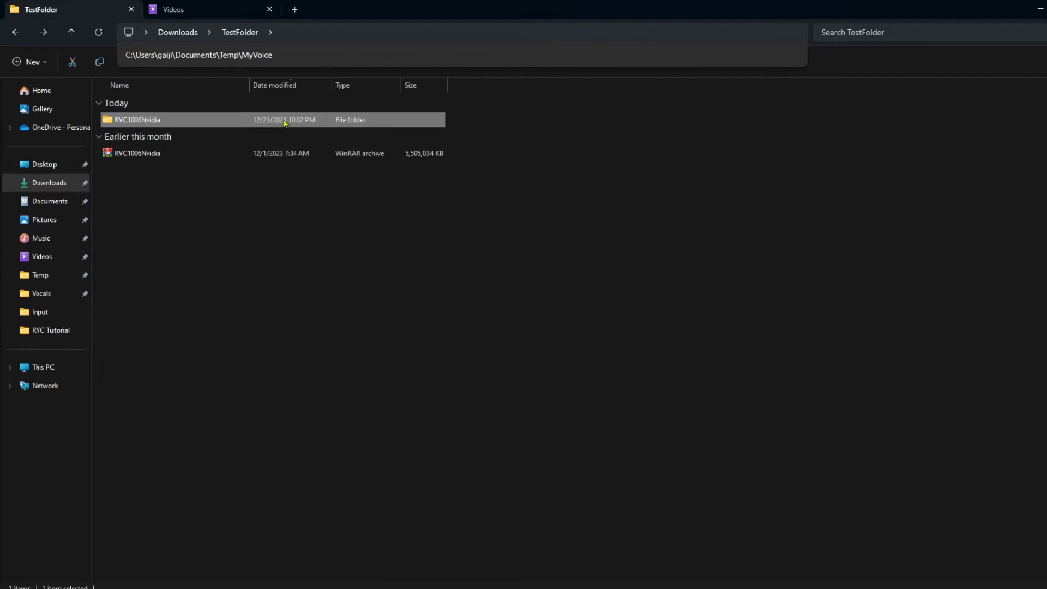
Step: Cut the inner RVC1006Nvidia folder from the extracted folder and go to the Documents folder
double_click(284, 124)
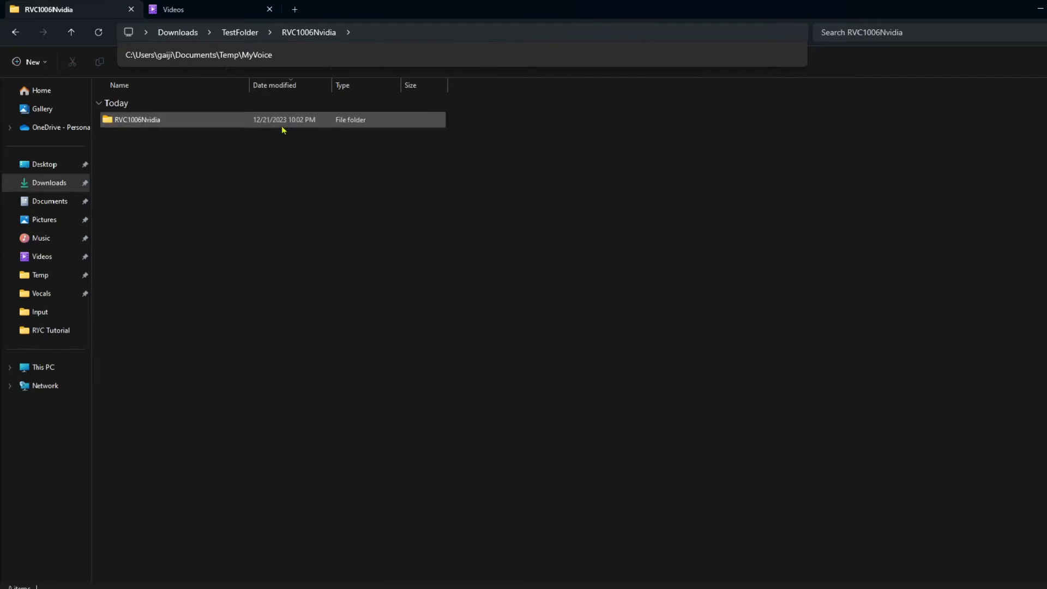
right_click(150, 123)
click(162, 138)
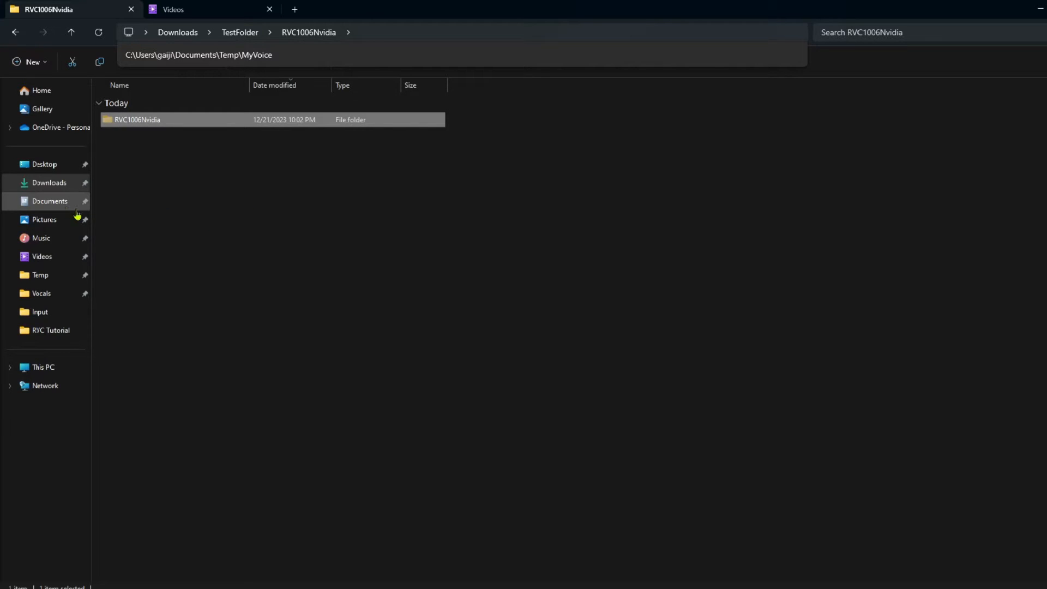
click(42, 203)
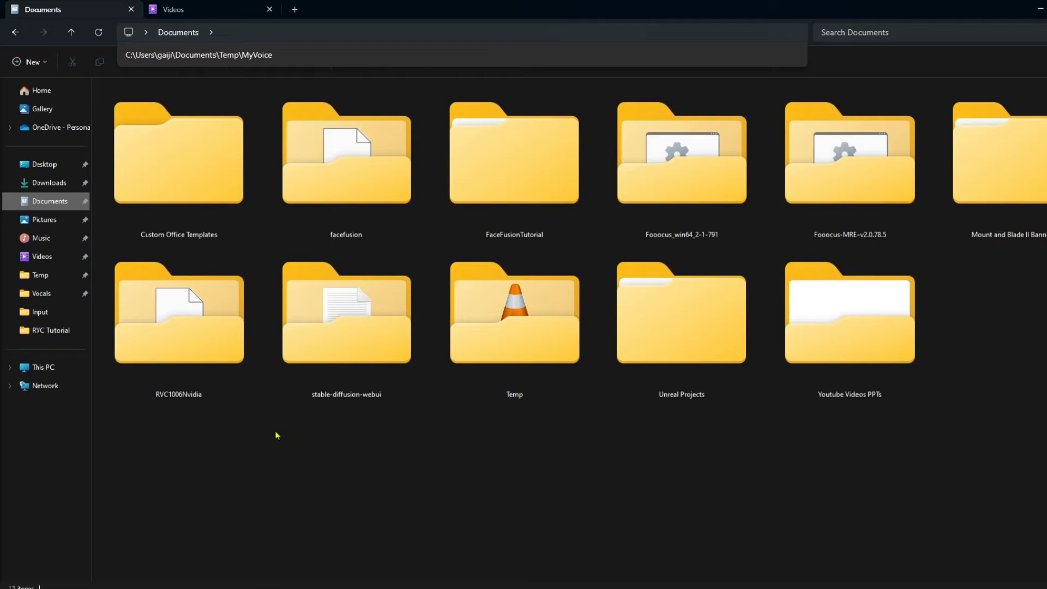
Step: Run the go-web batch file from the RVC1006Nvidia folder in Documents, and minimize its console window
double_click(206, 339)
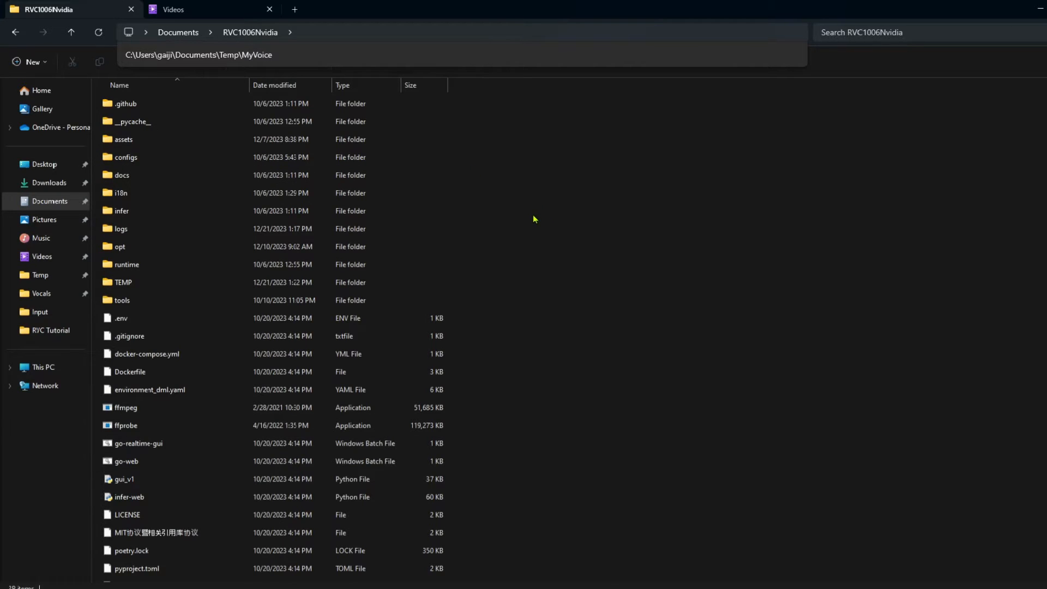
scroll(534, 218, down, 2)
click(200, 363)
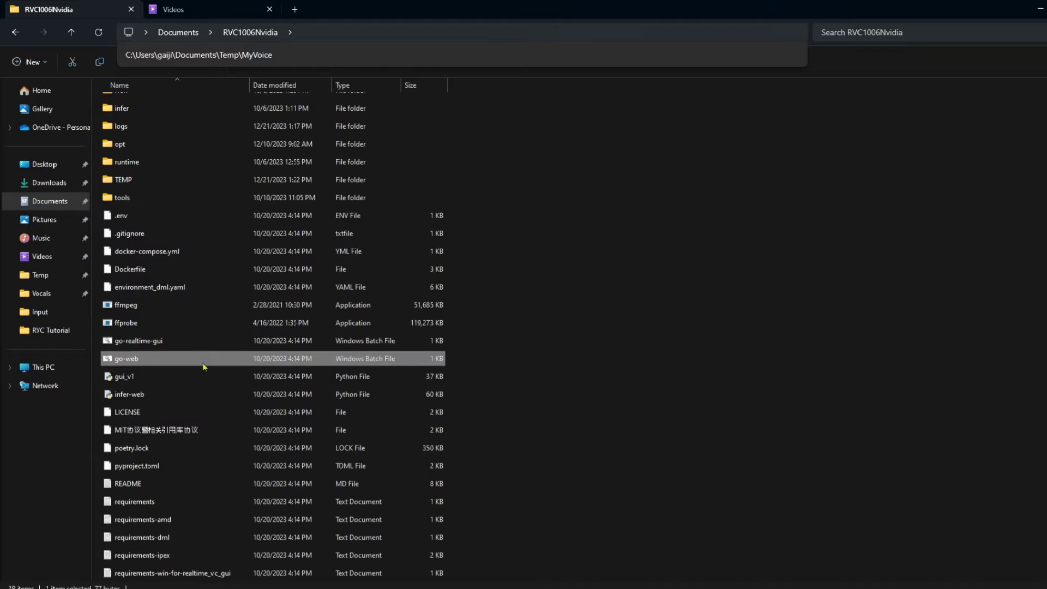
double_click(140, 364)
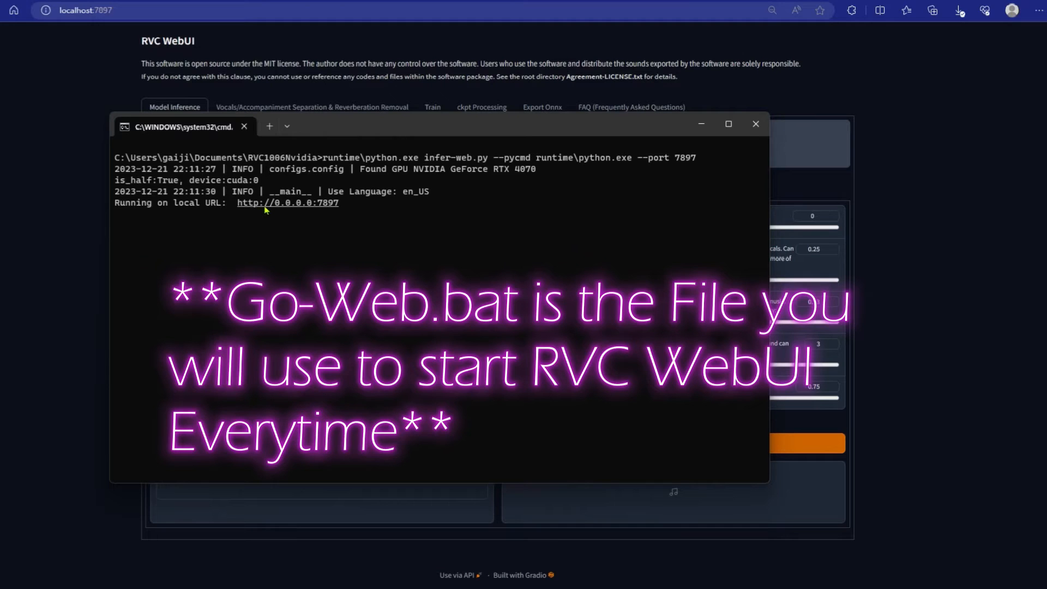
click(701, 125)
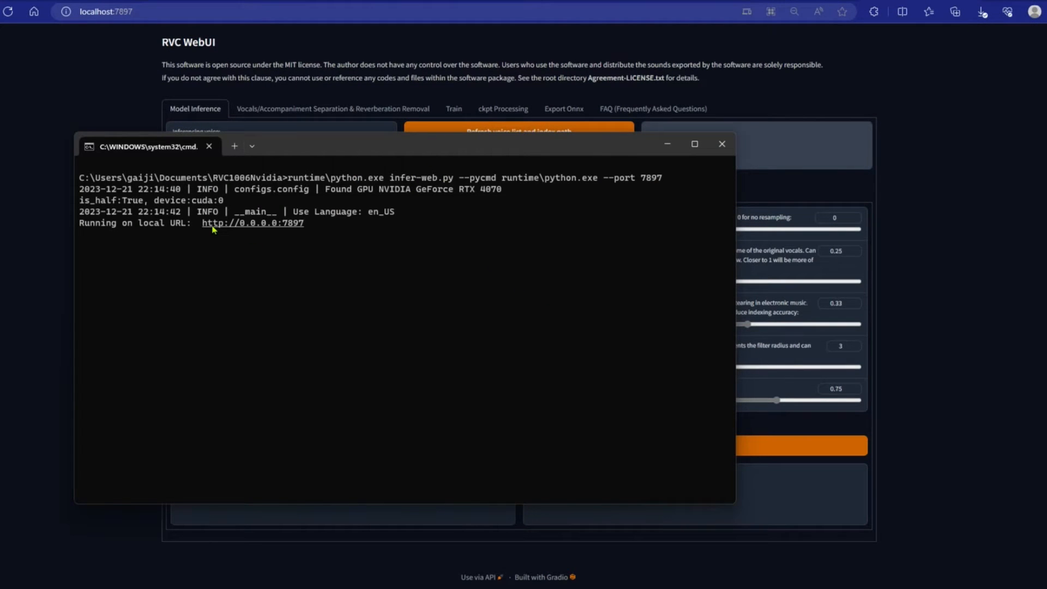
Step: Open the local URL from the console in the browser and change its address to localhost:7897
ctrl+click(283, 228)
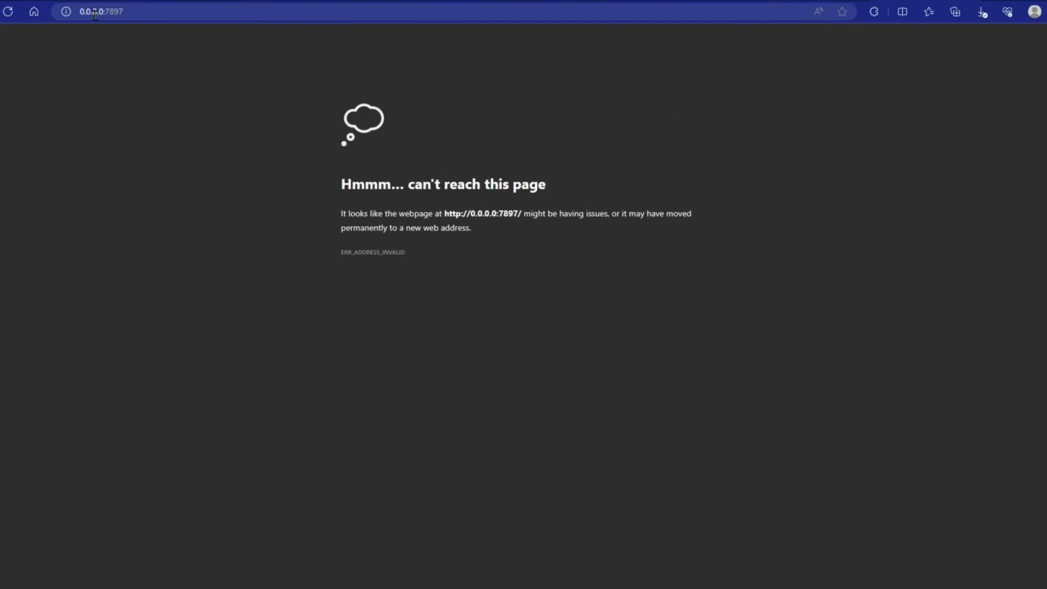
click(402, 11)
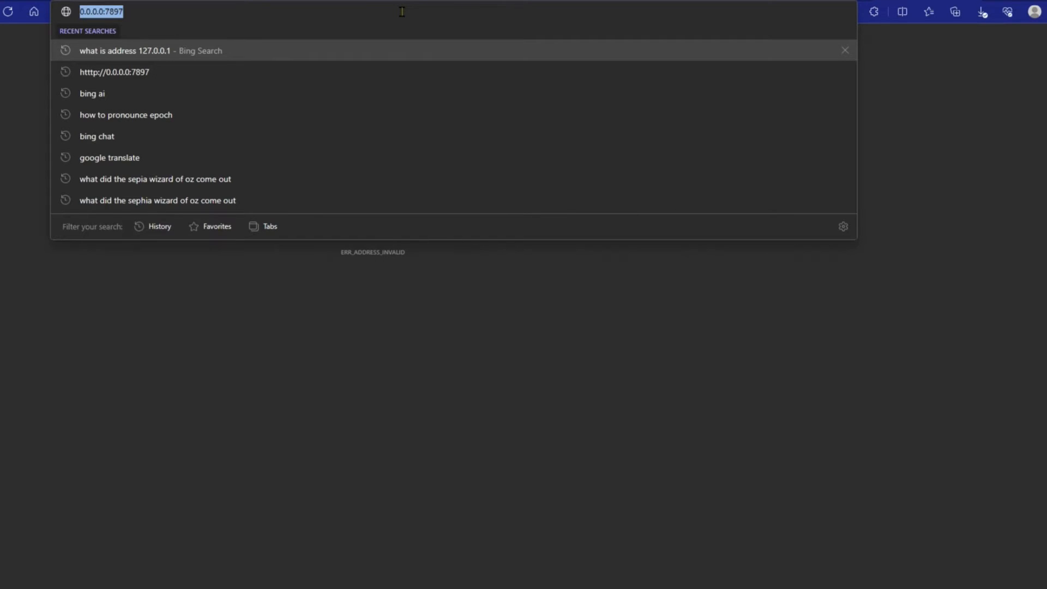
text(localhost:)
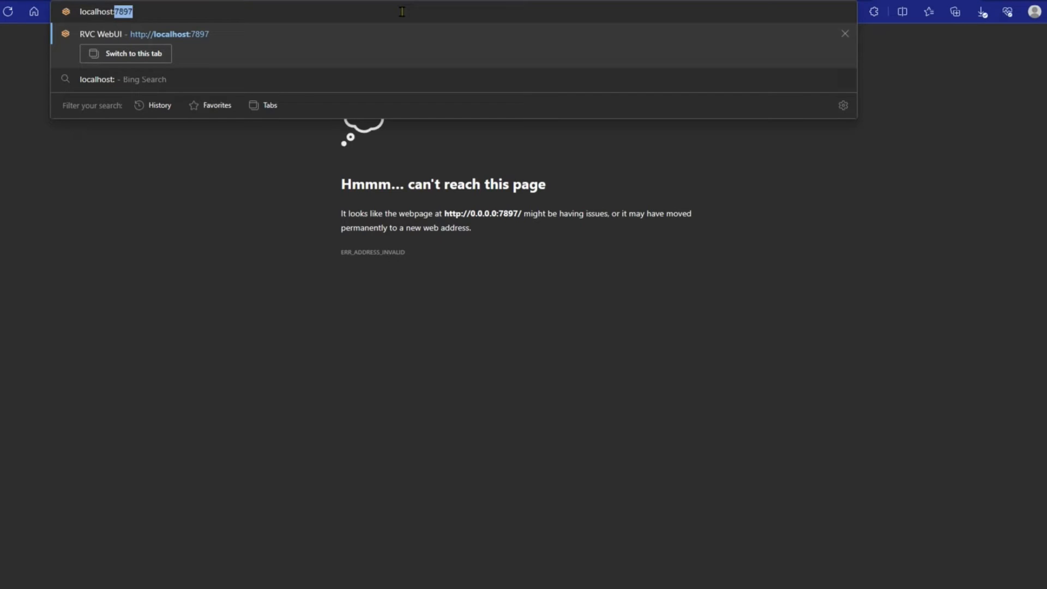
key(Return)
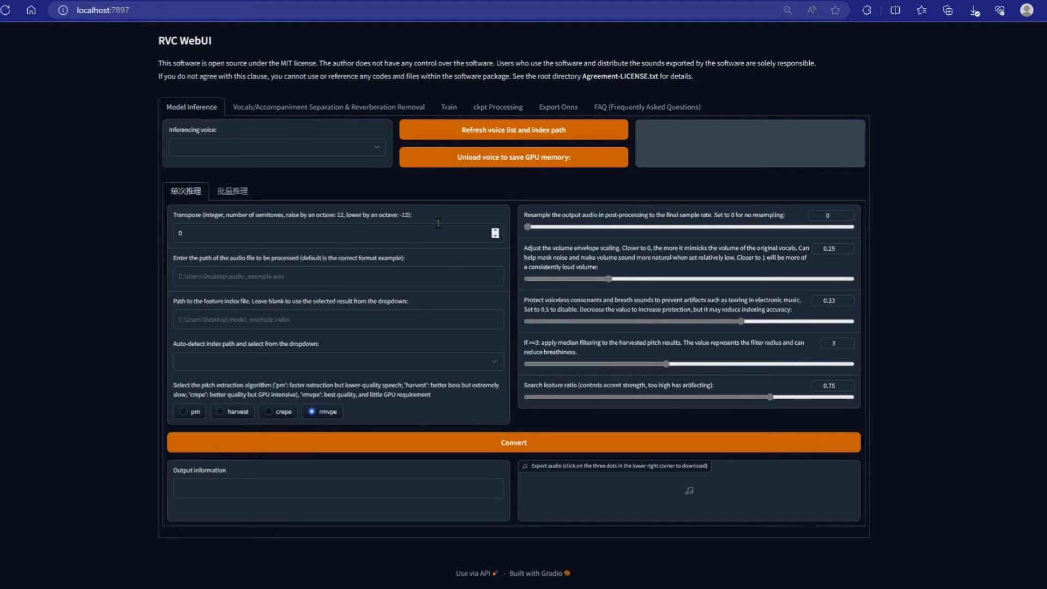
Step: Look over the vocal separation and training pages of RVC WebUI, and return to Model Inference
click(393, 110)
click(463, 113)
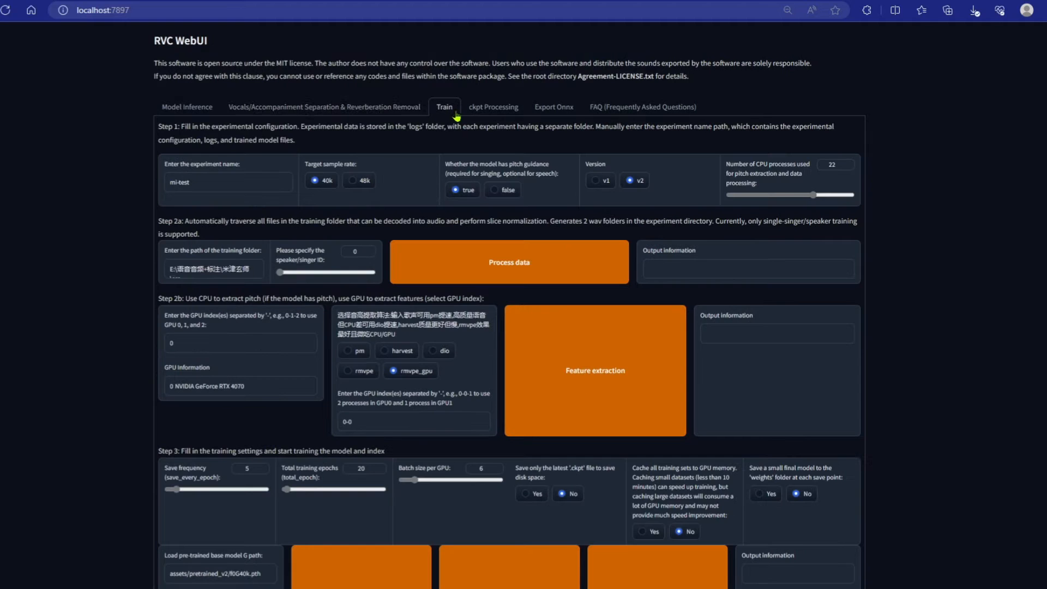
click(277, 110)
click(217, 113)
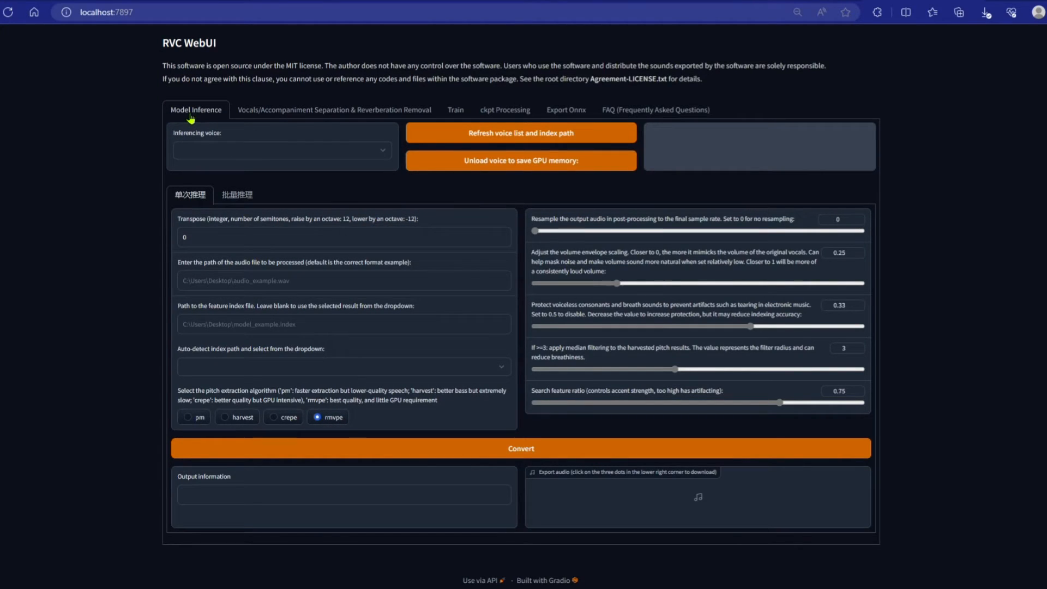
Step: Choose Buble.pth as the inferencing voice and refresh the voice list and index path
click(229, 148)
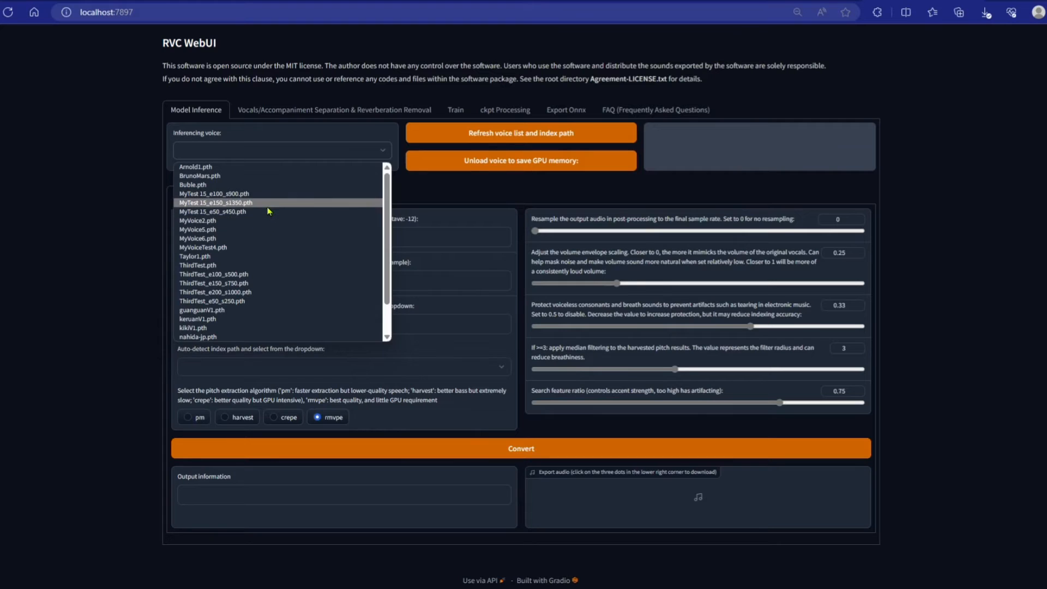
click(229, 184)
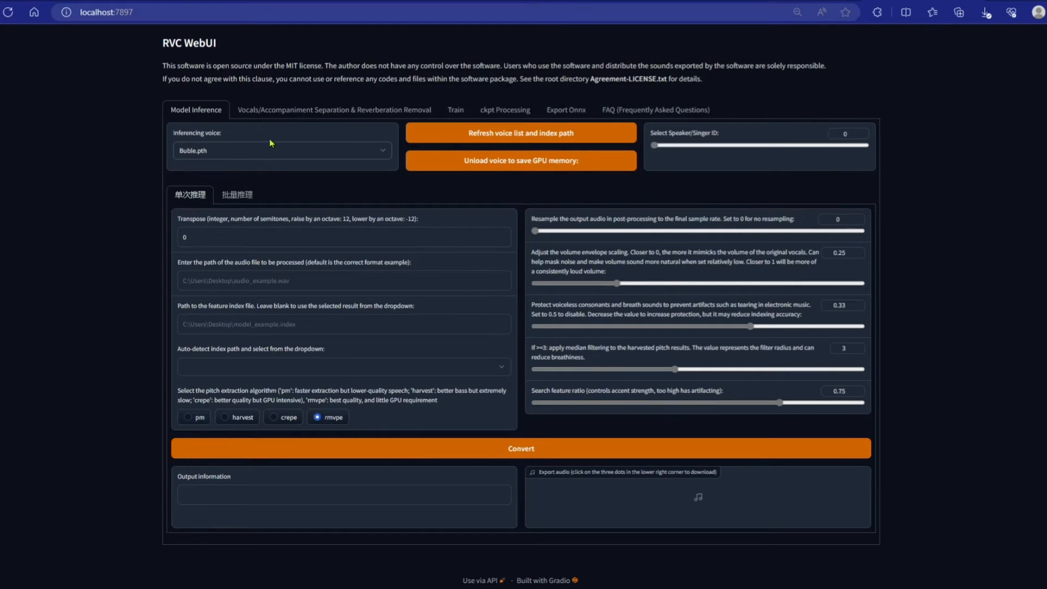
click(492, 133)
click(216, 242)
Step: Copy the path of vocal_whitneynr43s4pw.m4a.reformatted.wav_10 from the Temp\Vocals folder and paste it as the audio file to be processed
click(201, 283)
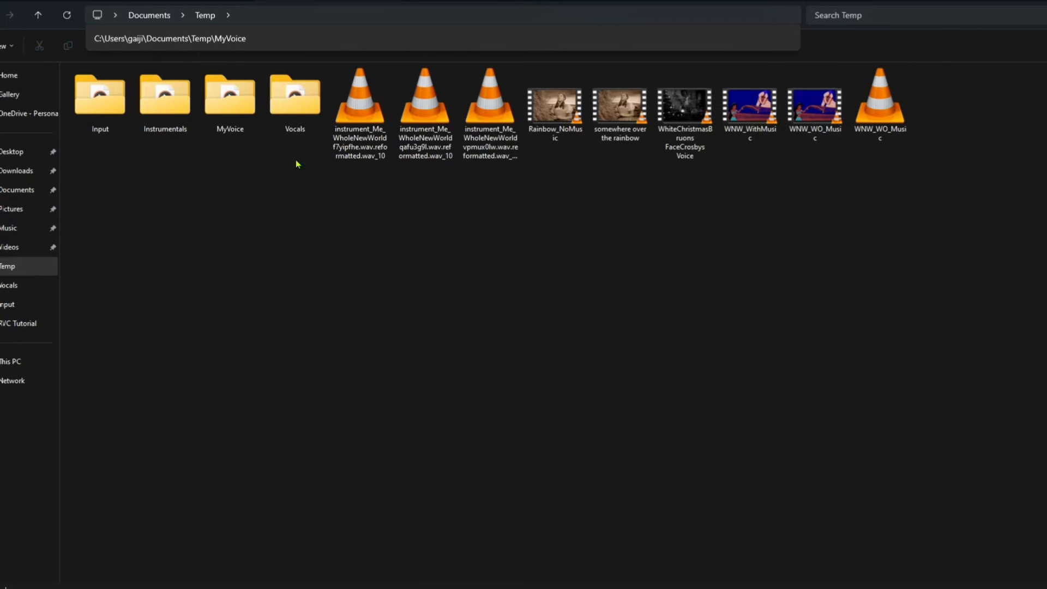
double_click(294, 106)
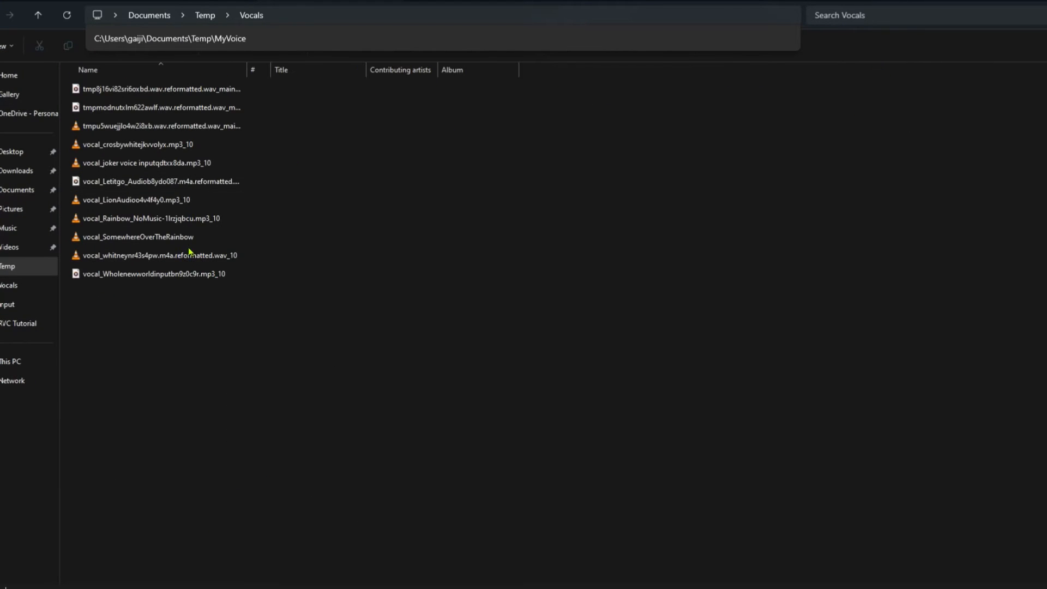
click(145, 258)
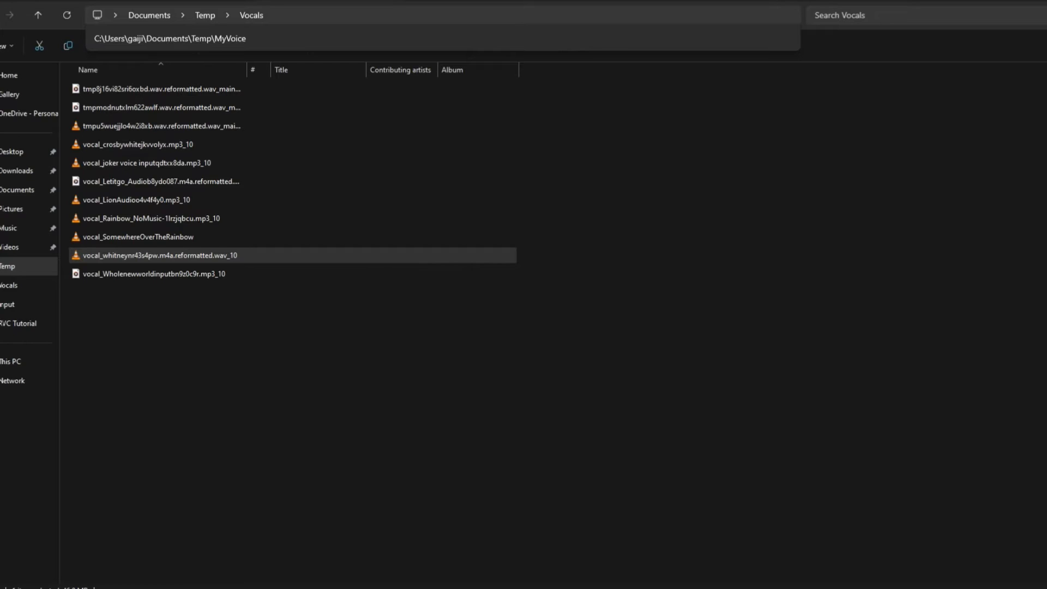
right_click(123, 262)
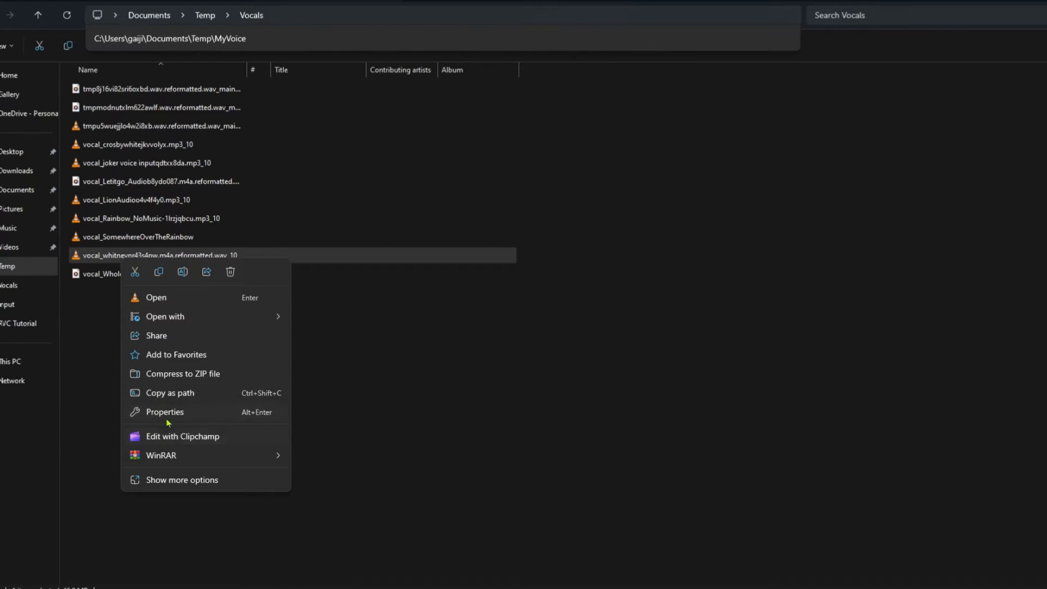
click(188, 395)
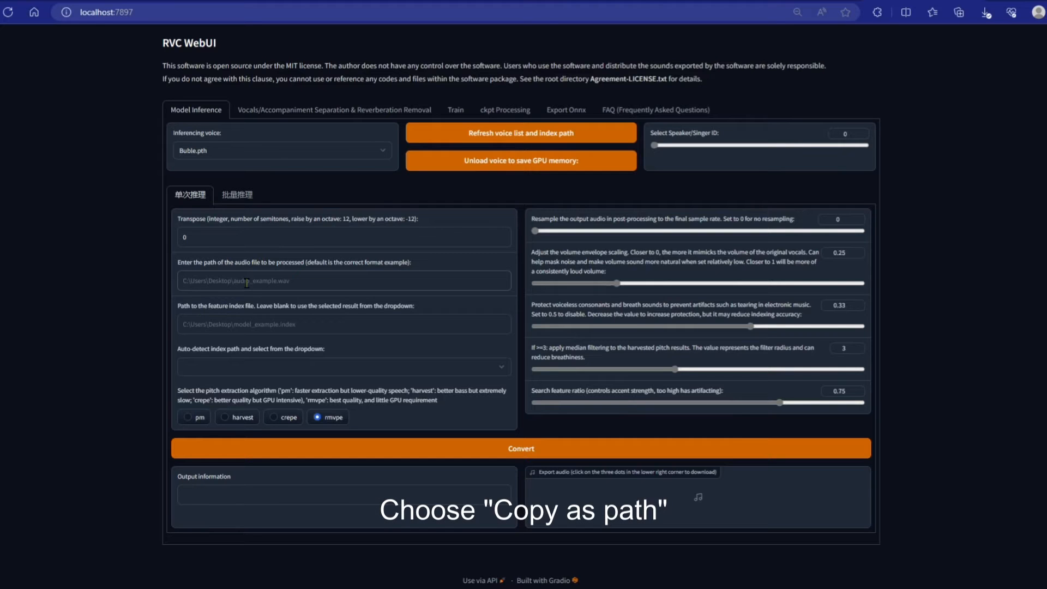
click(246, 283)
key(ctrl+v)
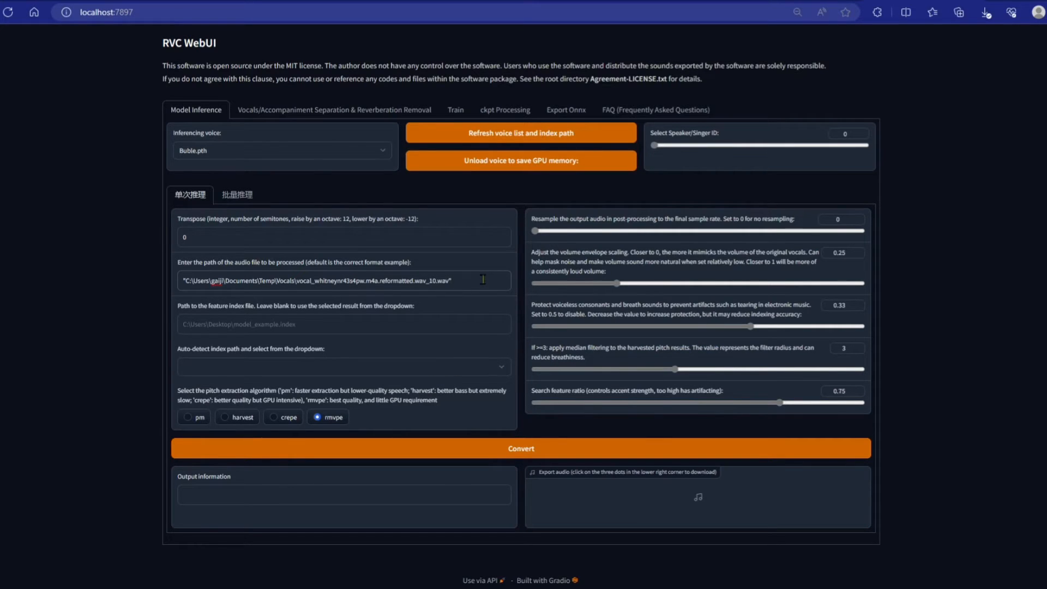
Step: Select logs\Buble/Buble.index as the auto-detected index path to match the Buble.pth voice
click(347, 318)
click(270, 369)
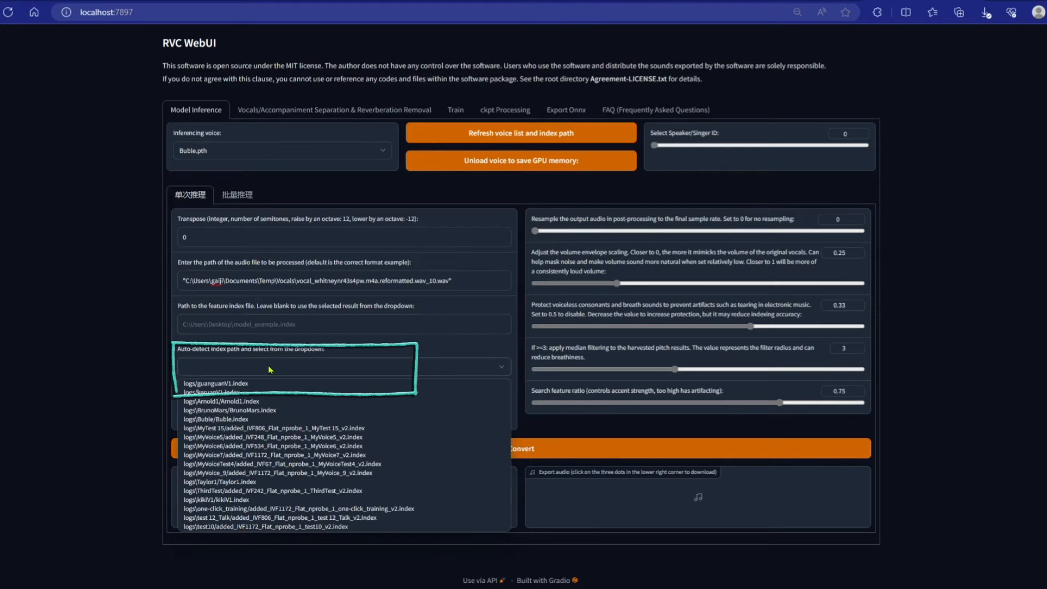
click(285, 367)
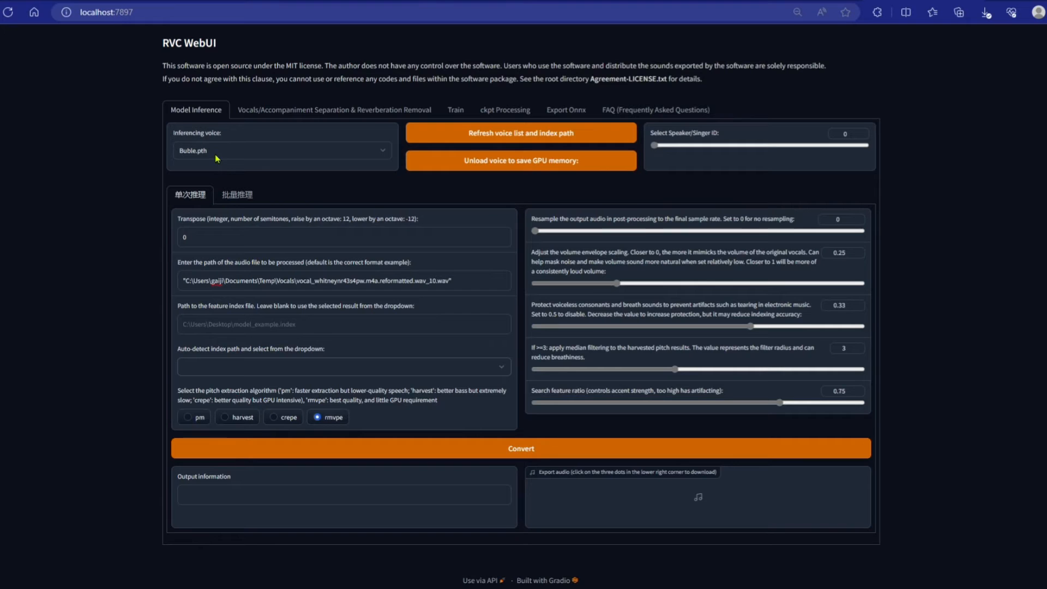
click(223, 364)
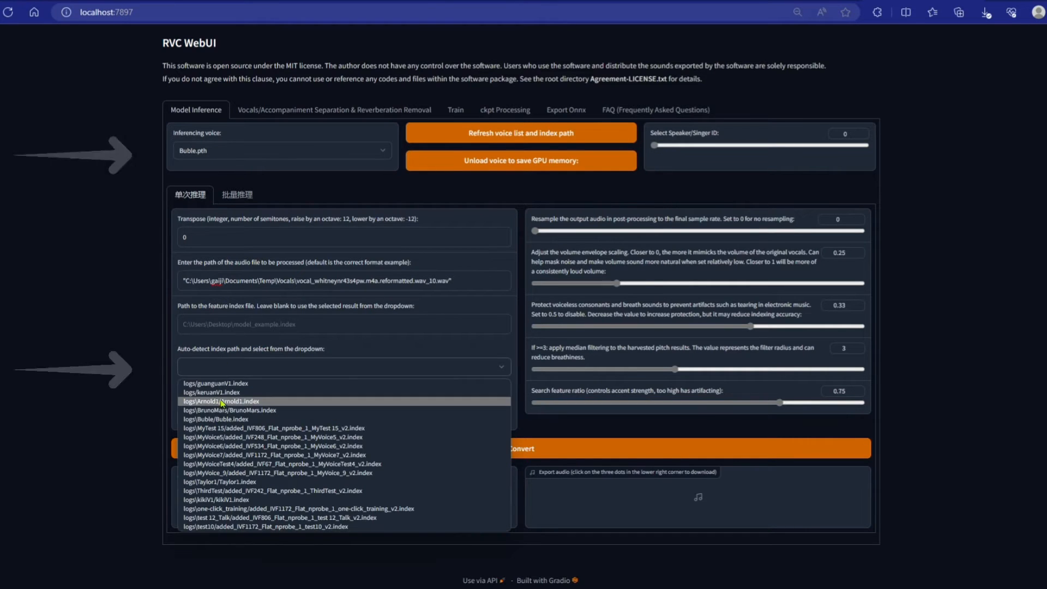
click(226, 419)
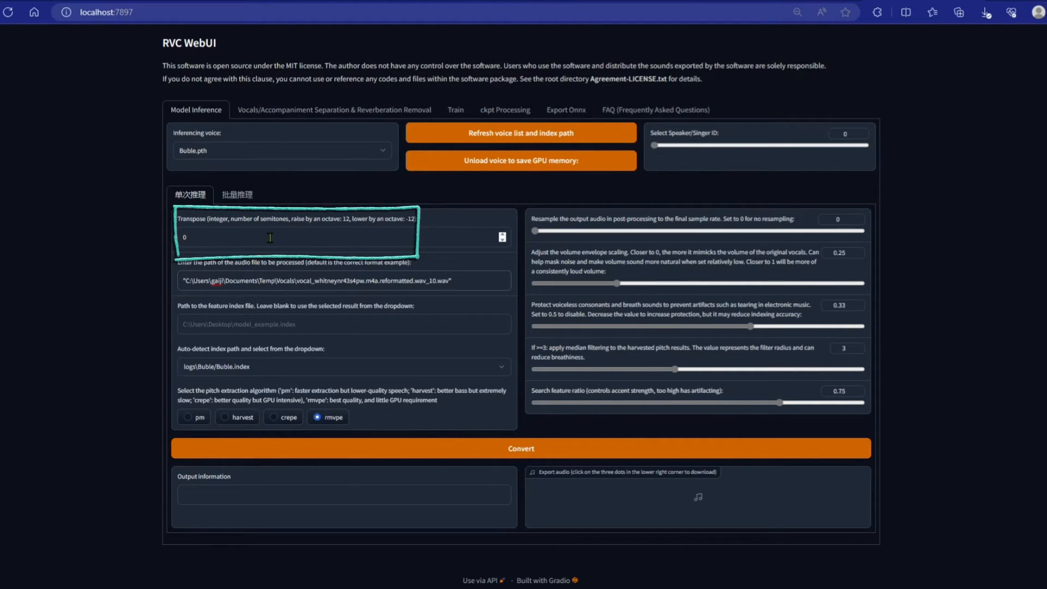
Step: Convert the vocal track with the transpose at 0 and play part of the exported audio
double_click(260, 281)
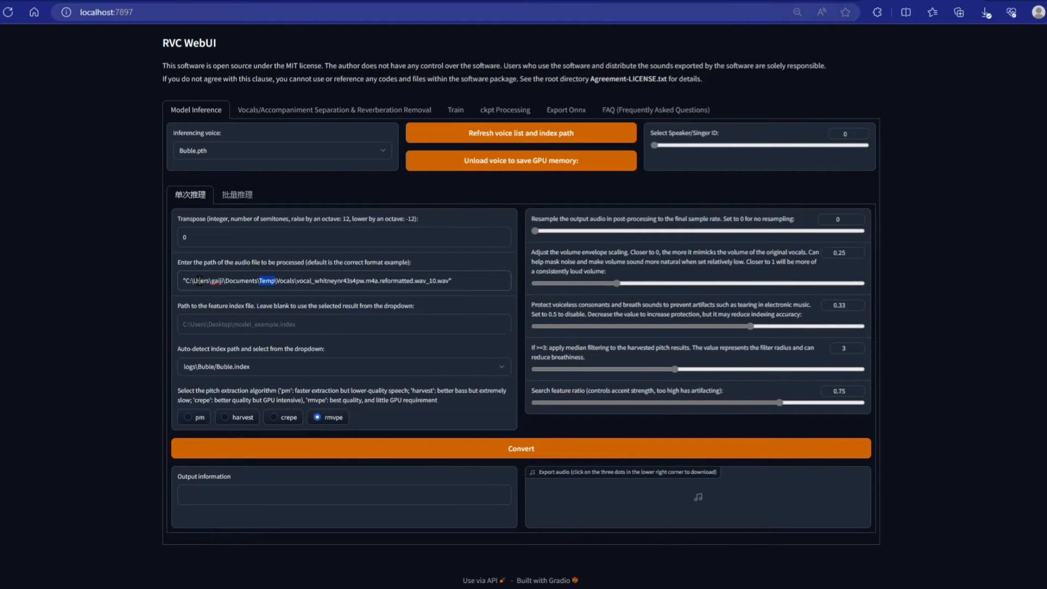
click(240, 235)
click(533, 449)
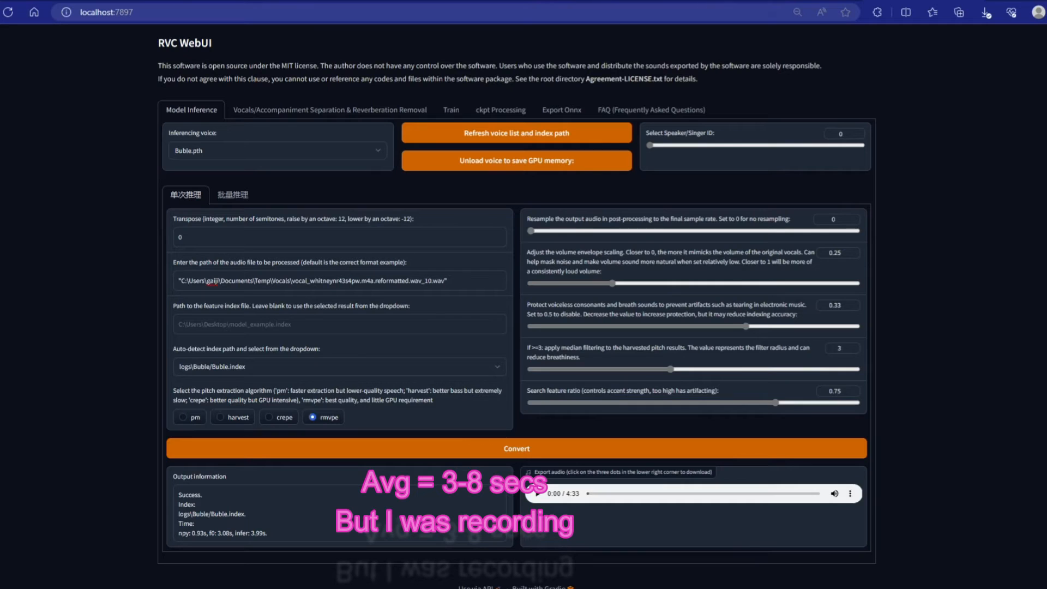
click(538, 494)
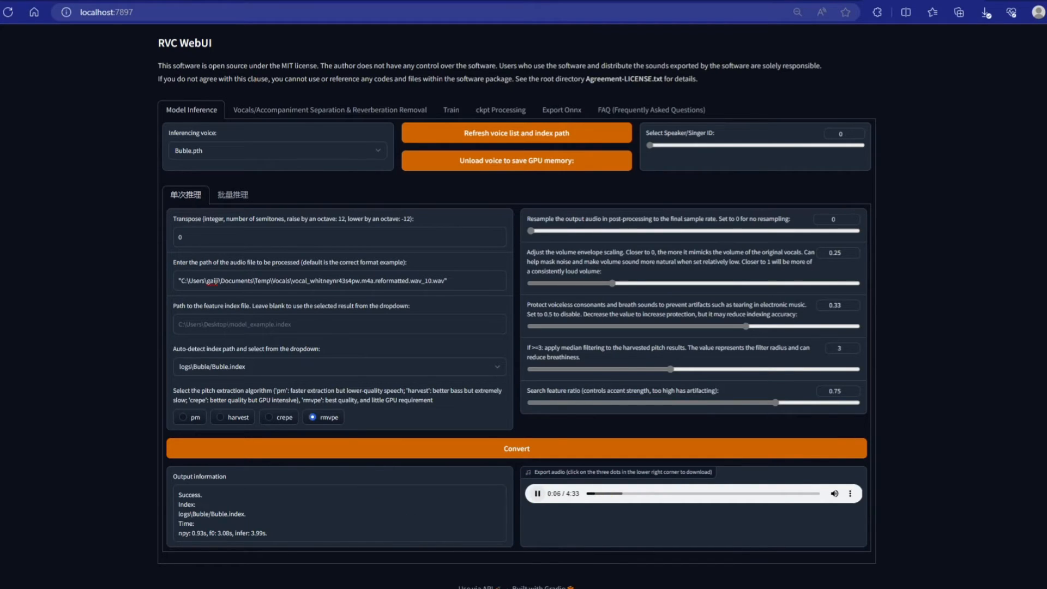
click(627, 494)
click(538, 494)
Step: Set the transpose to -5, convert the vocal track again and play part of the new output
double_click(217, 241)
click(472, 448)
drag(603, 497, 634, 497)
click(538, 493)
scroll(536, 511, down, 1)
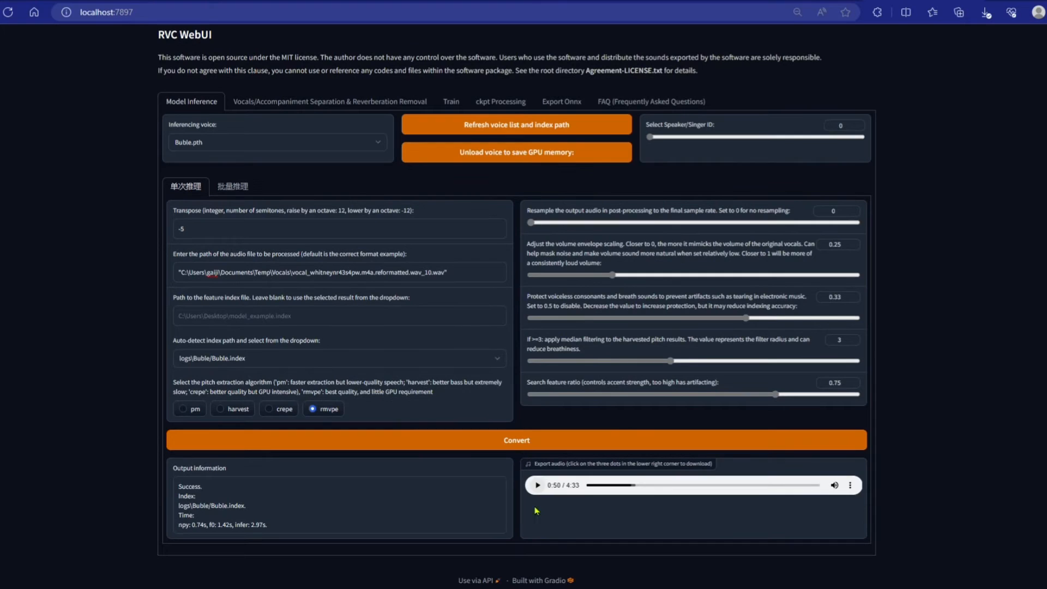
click(543, 224)
drag(543, 226, 529, 226)
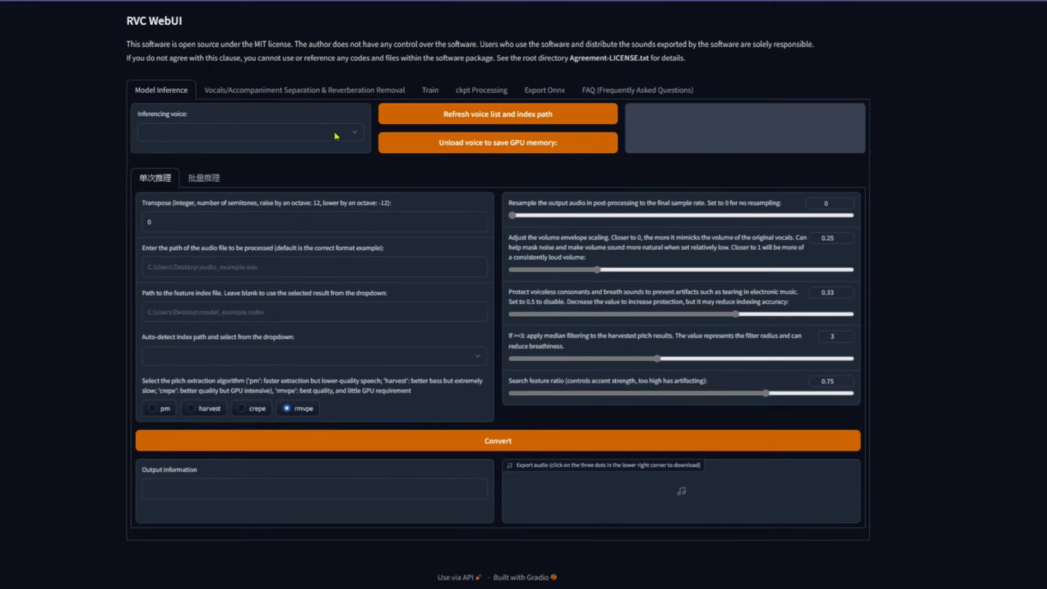
Step: Choose Arnold1.pth with index logs\Arnold1/Arnold1.index and paste the vocal_Wholenewworldinputbn9z0c9r.mp3_10.mp3 path as the audio to process
click(367, 146)
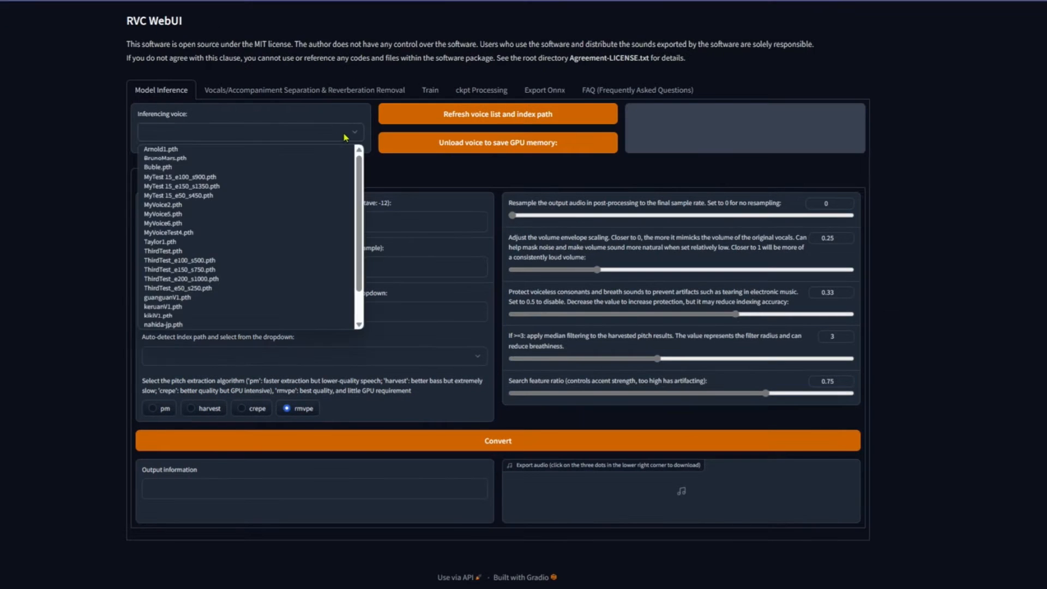
click(251, 149)
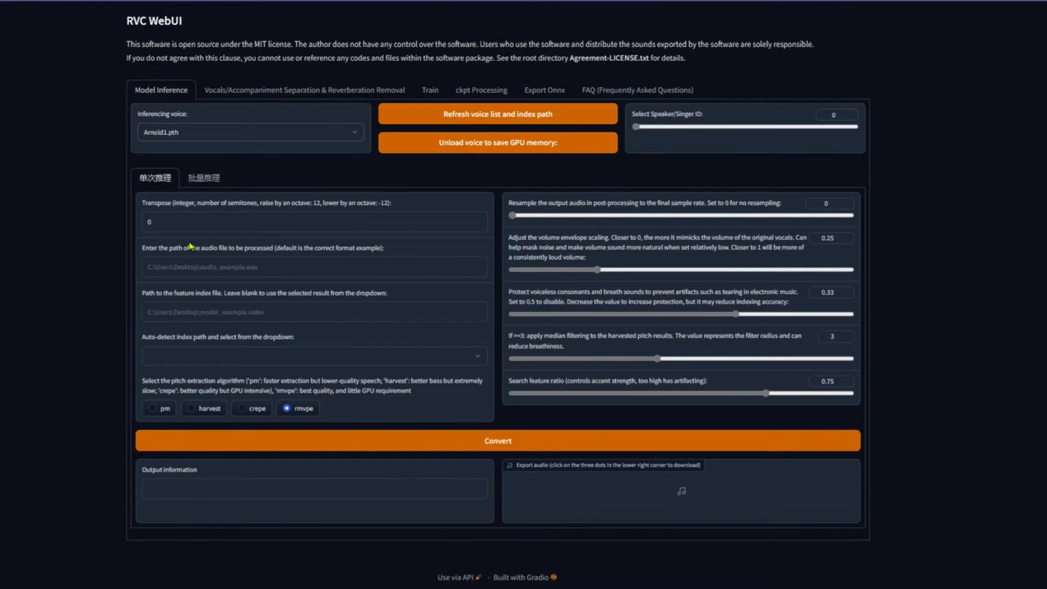
click(235, 354)
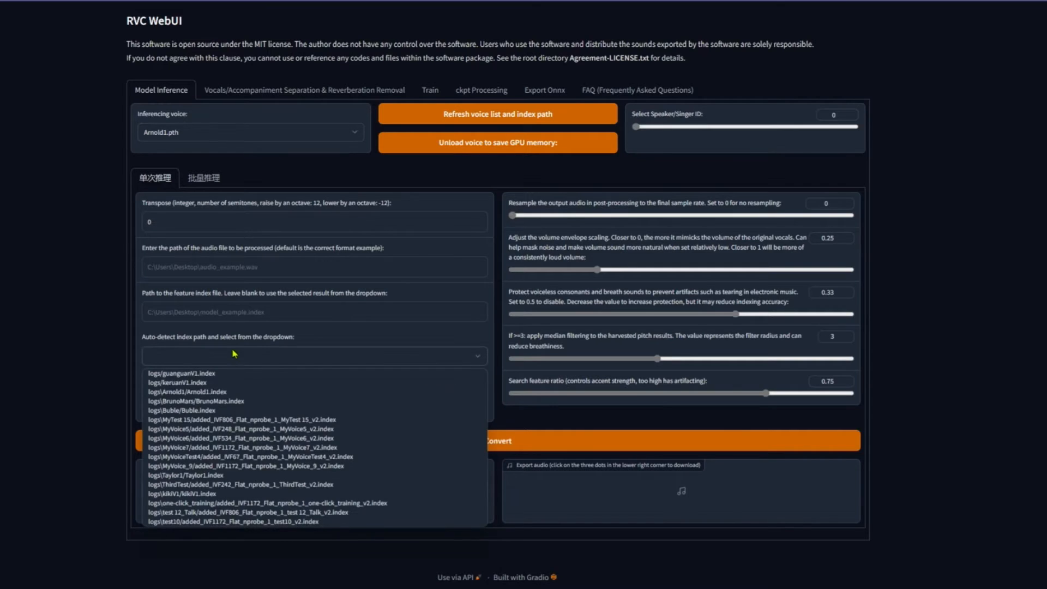
click(230, 391)
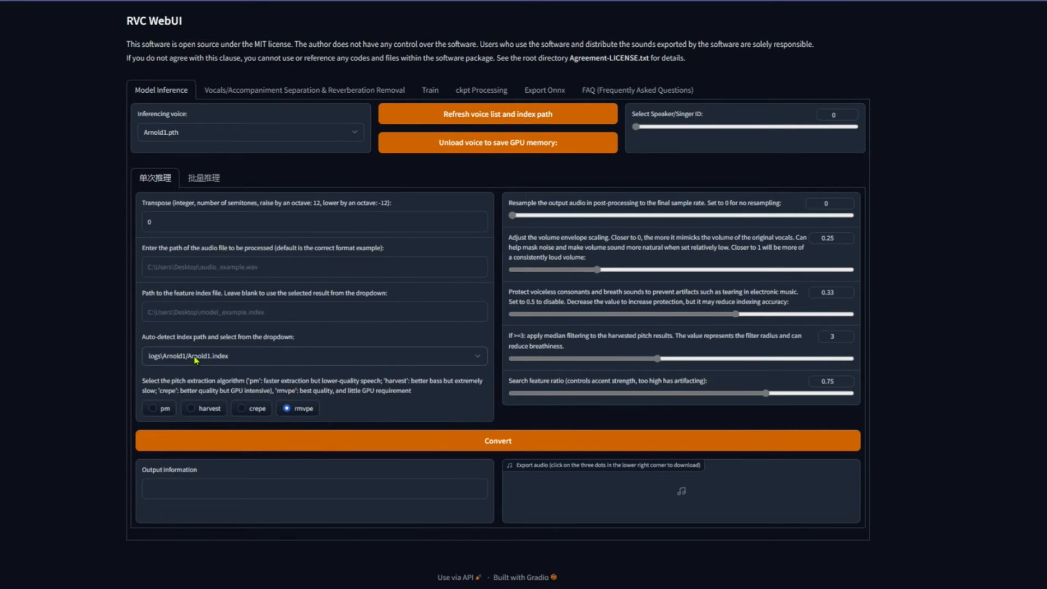
key(ctrl+v)
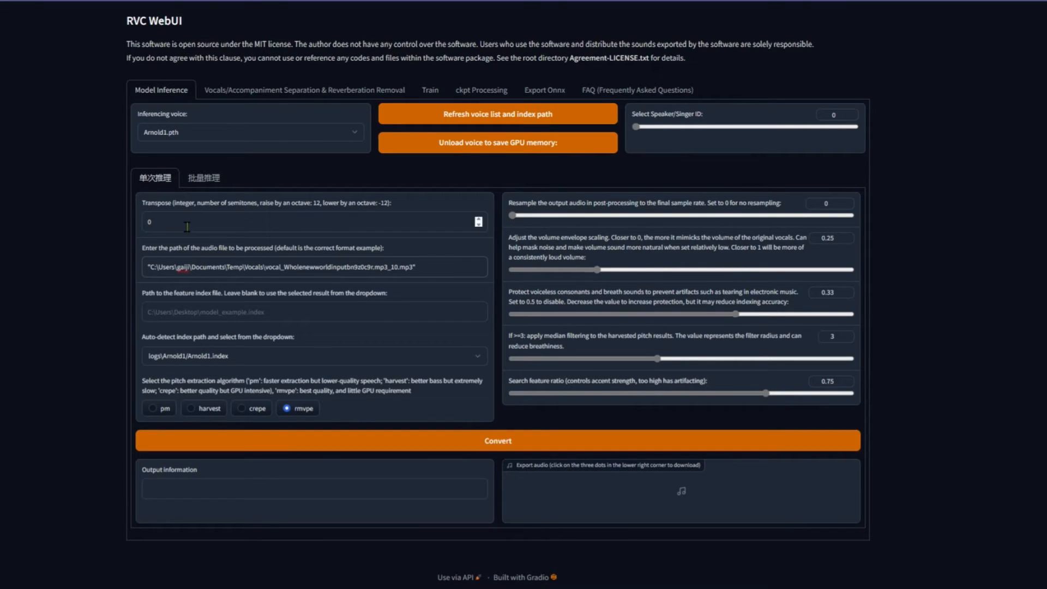
Step: Convert the Whole New World vocal with the Arnold1 voice and play parts of the exported audio
click(495, 446)
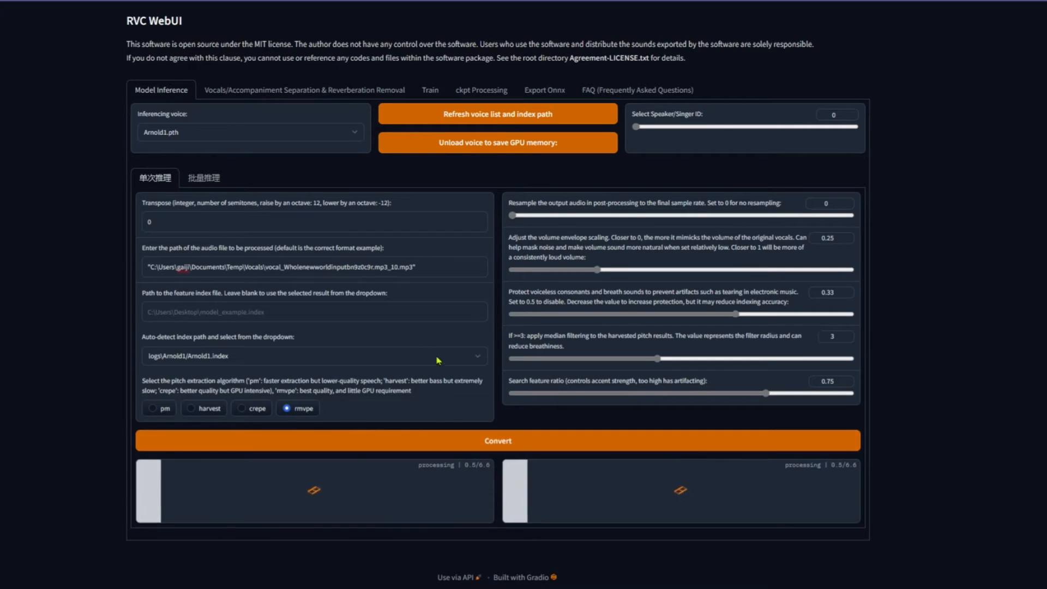
click(620, 488)
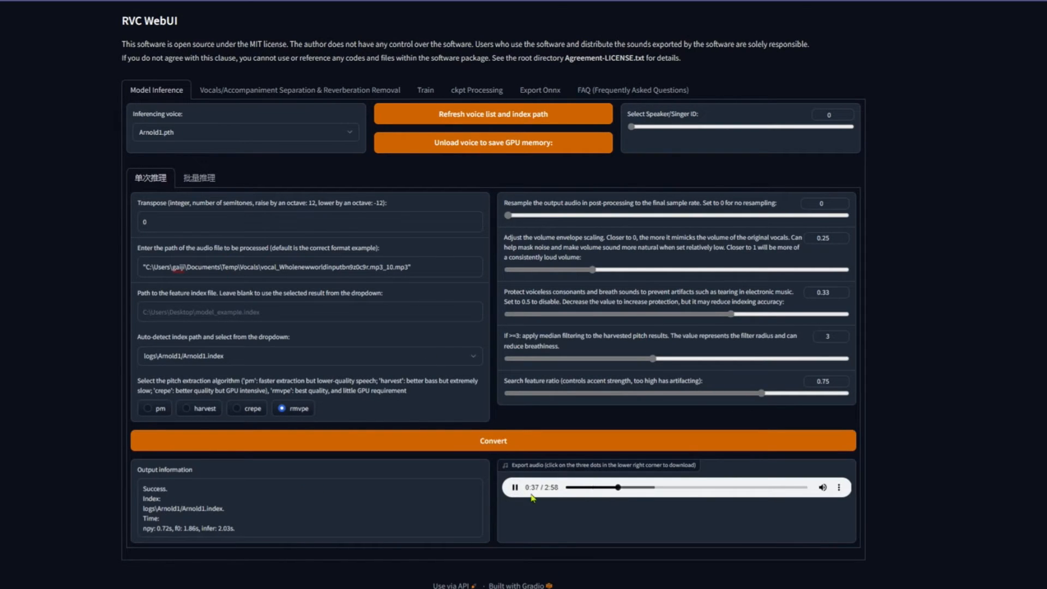
click(590, 487)
key(space)
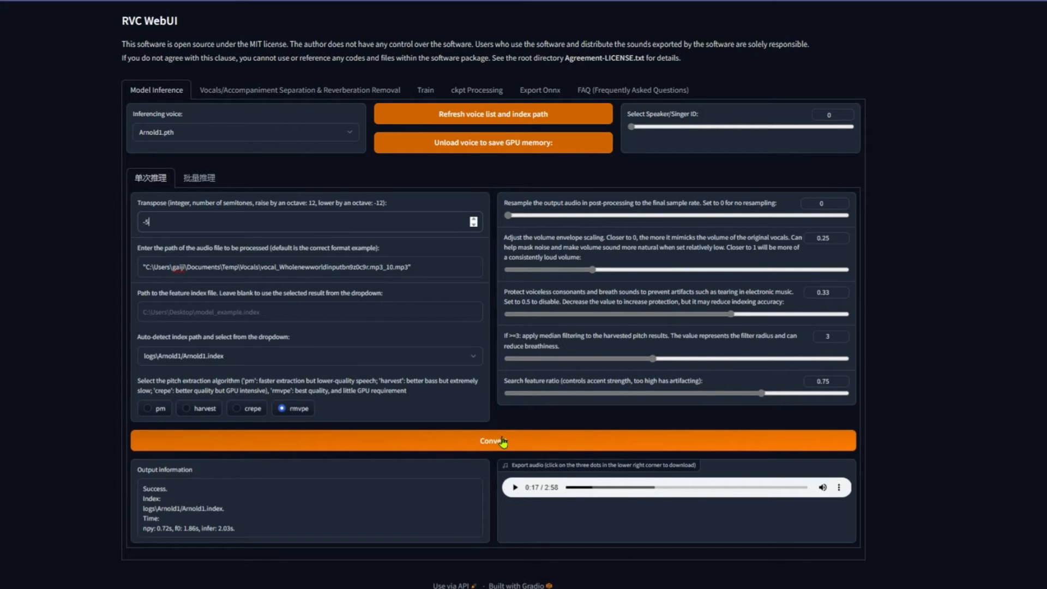
Step: Convert the Whole New World vocal again with the transpose at -5 and listen to the exported audio
click(502, 442)
click(624, 487)
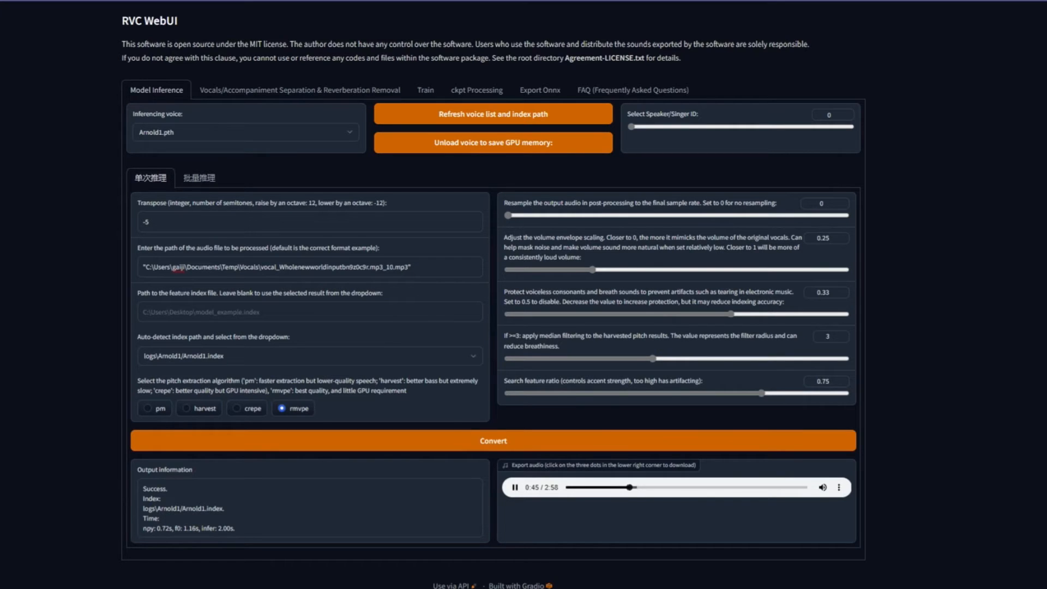
click(513, 482)
Step: Raise the search feature ratio and the median filter radius
drag(781, 397, 816, 395)
drag(682, 359, 765, 362)
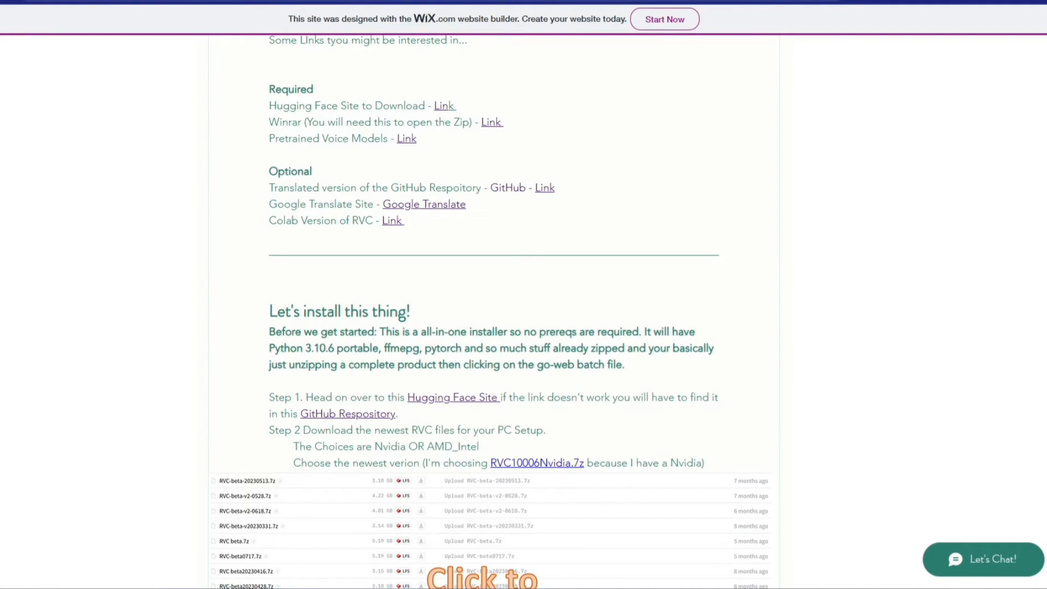
Step: Open the Pretrained Voice Models link on the tutorial page and look over the RVC models on Hugging Face
scroll(602, 216, up, 5)
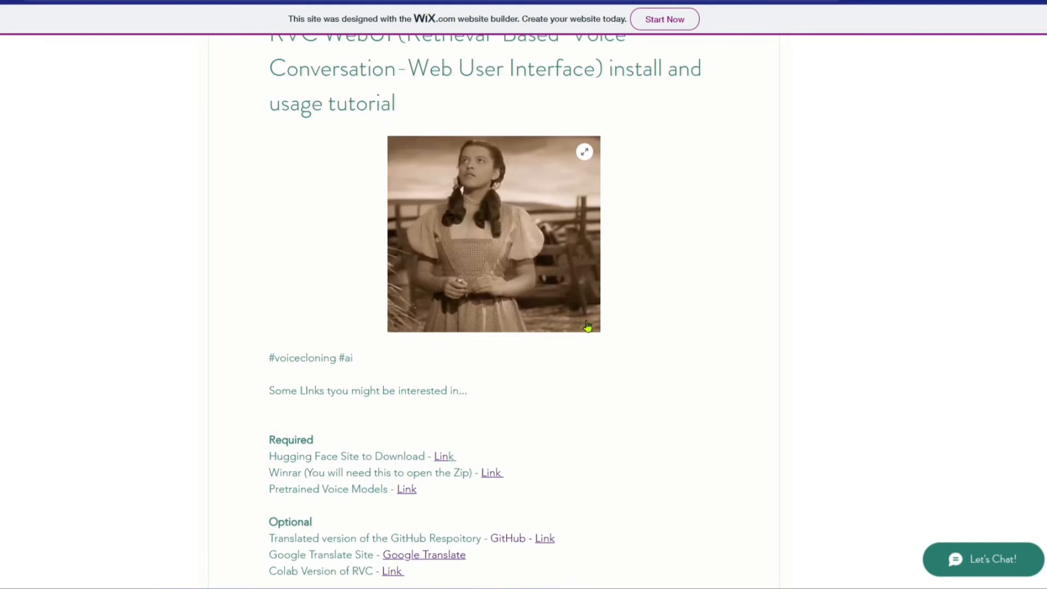
drag(276, 488, 416, 495)
click(408, 491)
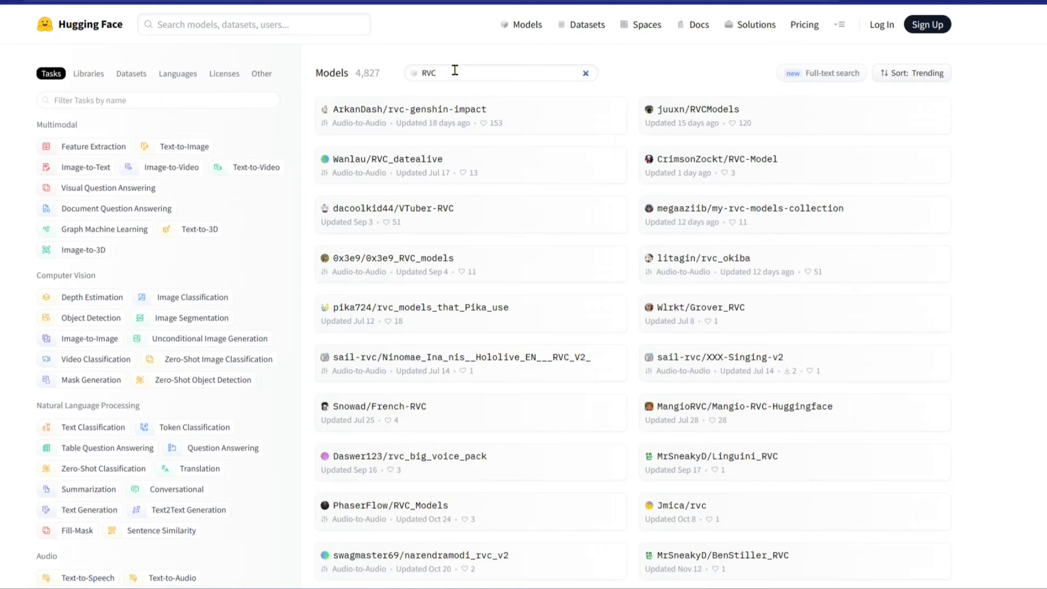
scroll(596, 240, down, 6)
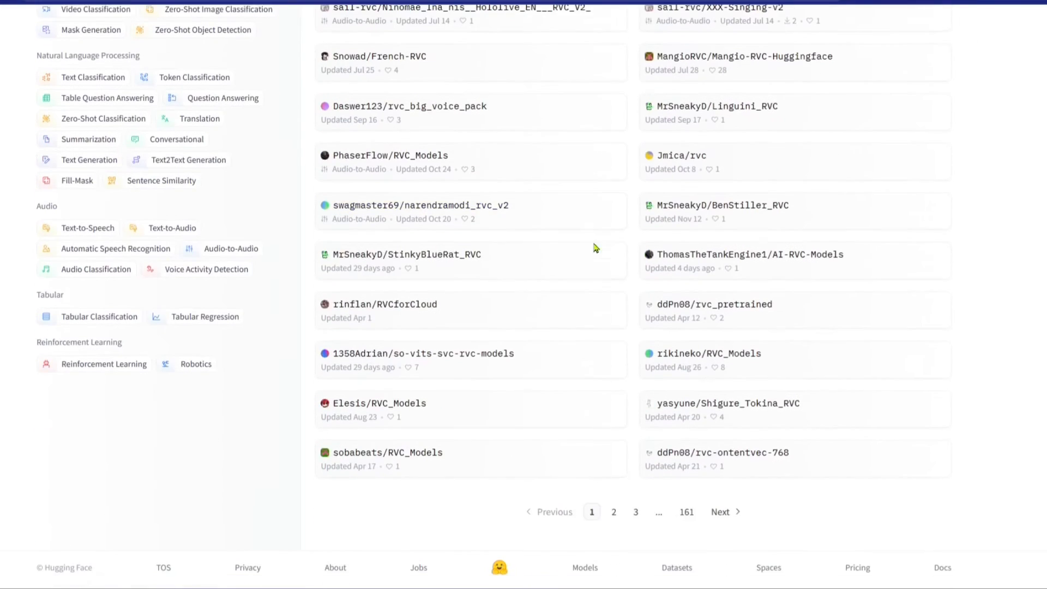
scroll(561, 283, up, 7)
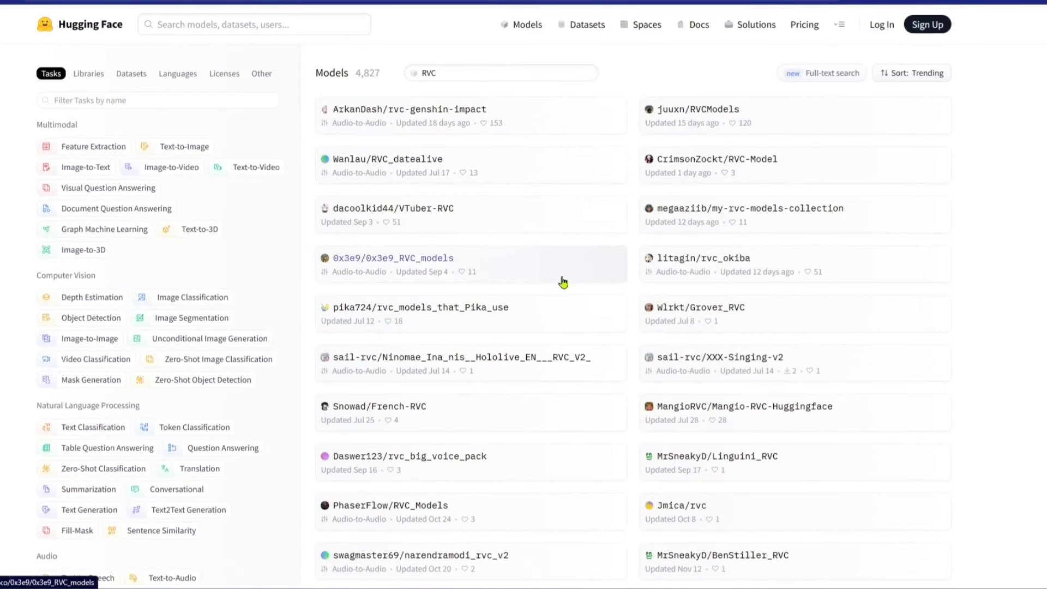
Step: Search the Hugging Face models for "RVC billie" and open sail-rvc/BILLIE_EILISH_2019_ver
click(489, 75)
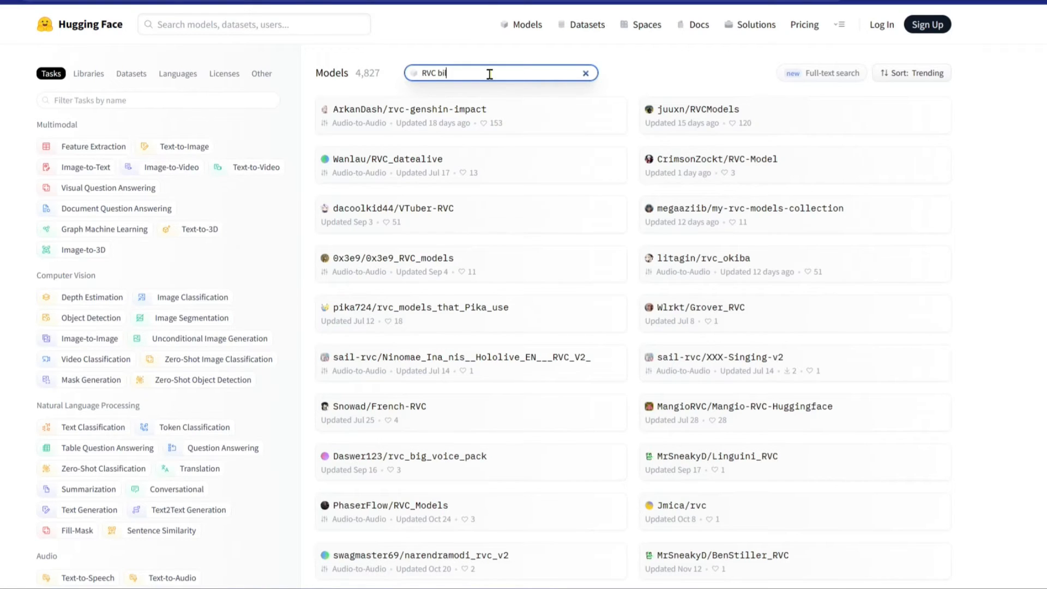
text(llie)
click(436, 74)
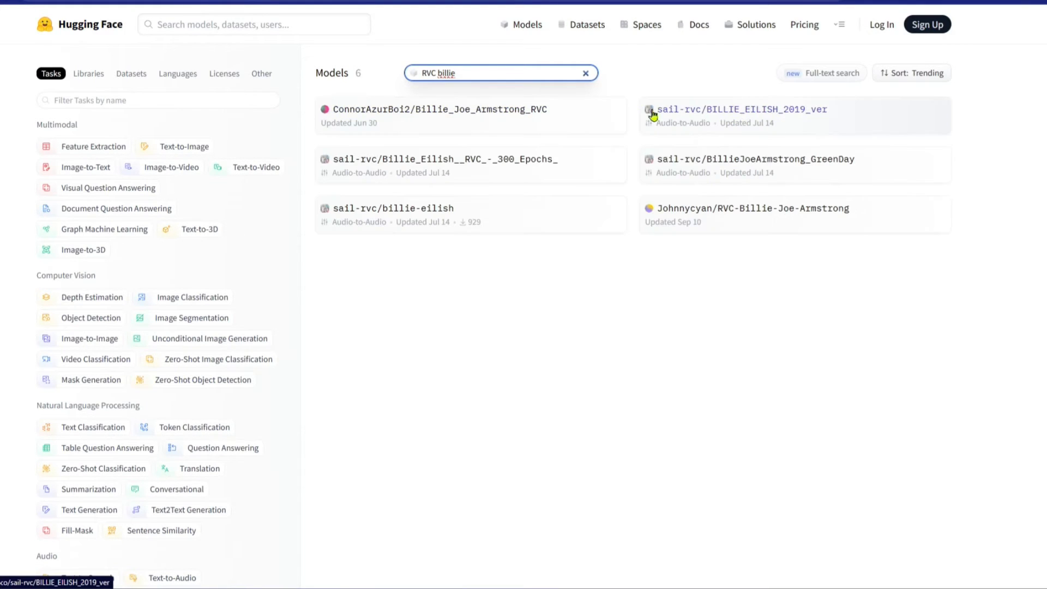
click(737, 115)
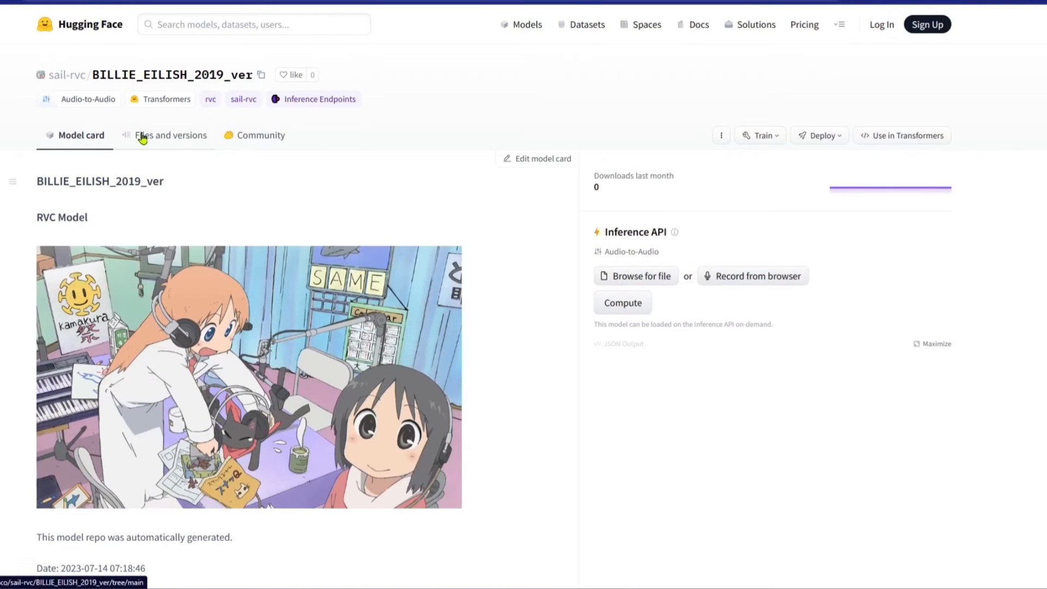
Step: Download model.index and model.pth from the files of BILLIE_EILISH_2019_ver
click(178, 145)
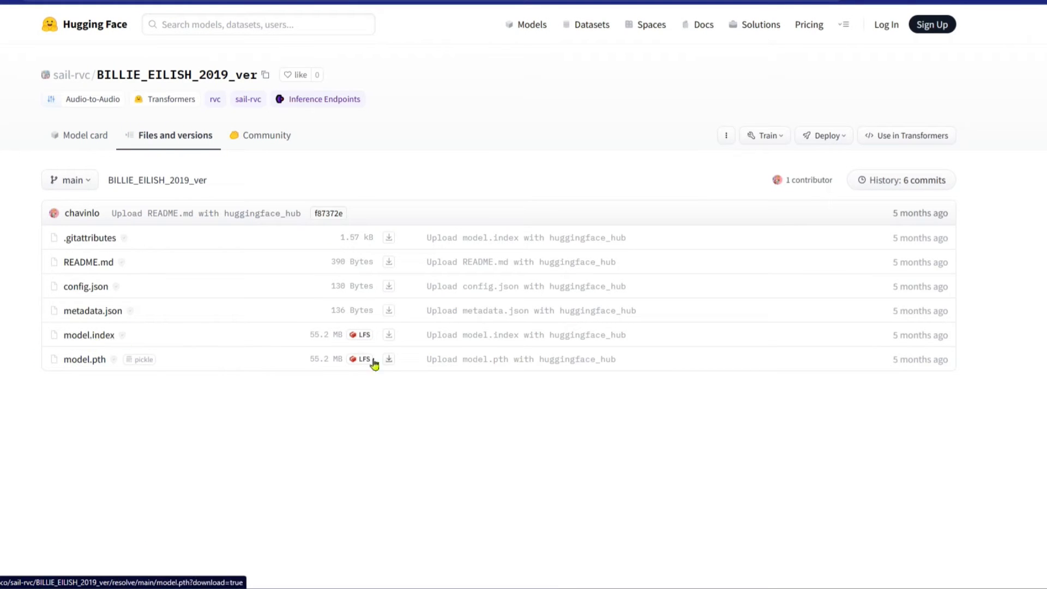
click(392, 339)
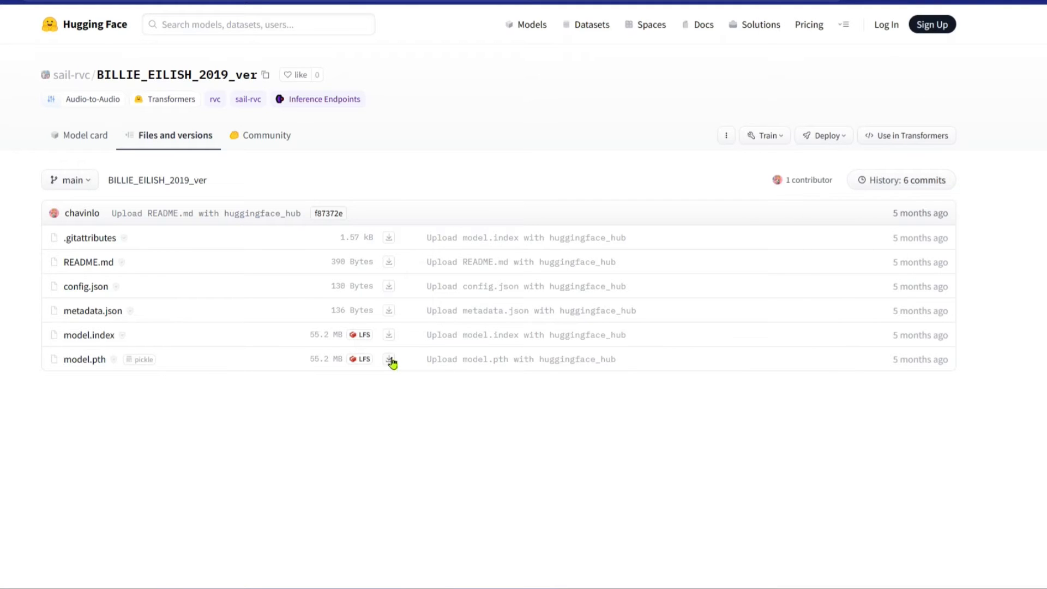
click(392, 362)
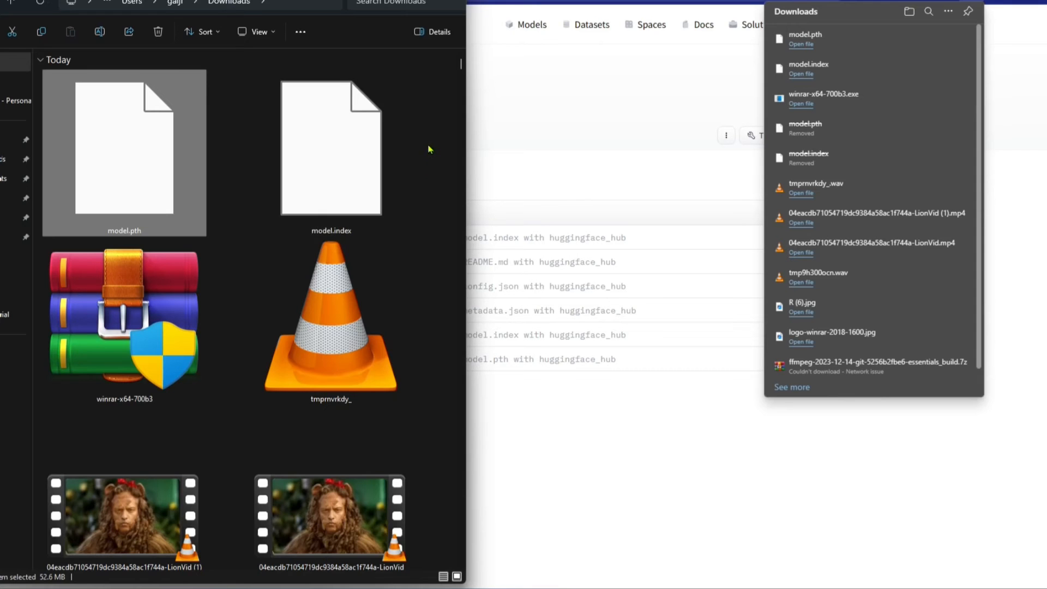
Step: Rename the downloaded model.pth and model.index files together to Billie in the Downloads folder
drag(429, 145, 119, 187)
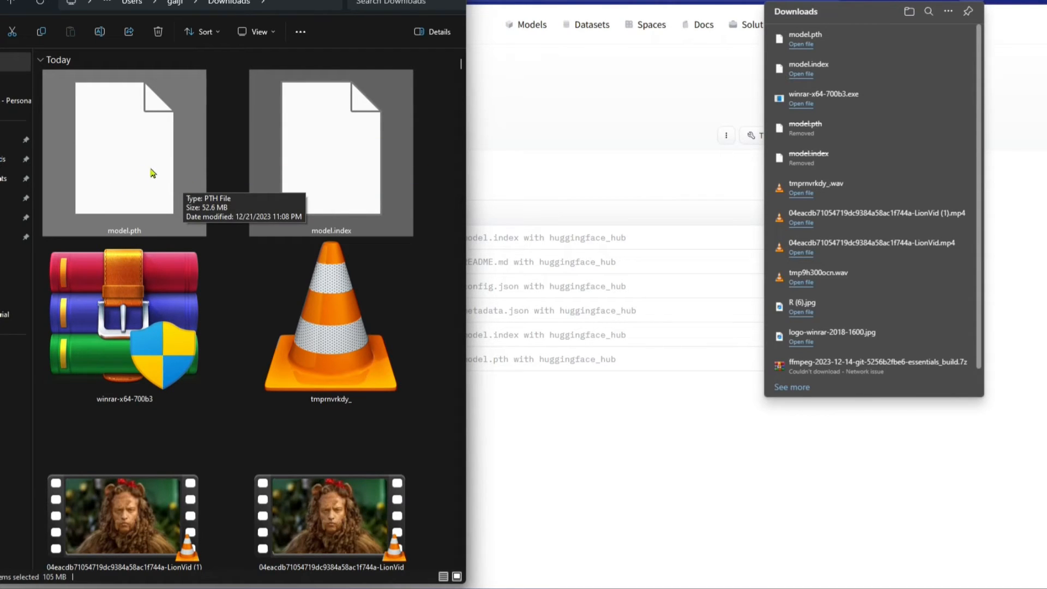
drag(415, 139, 135, 183)
key(F2)
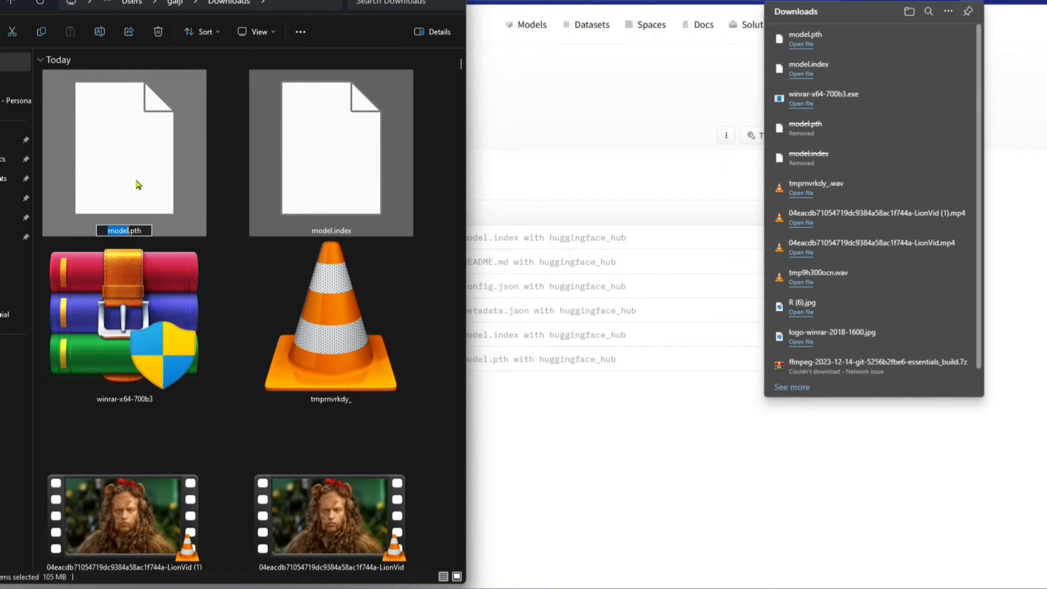
text(Billie)
key(Return)
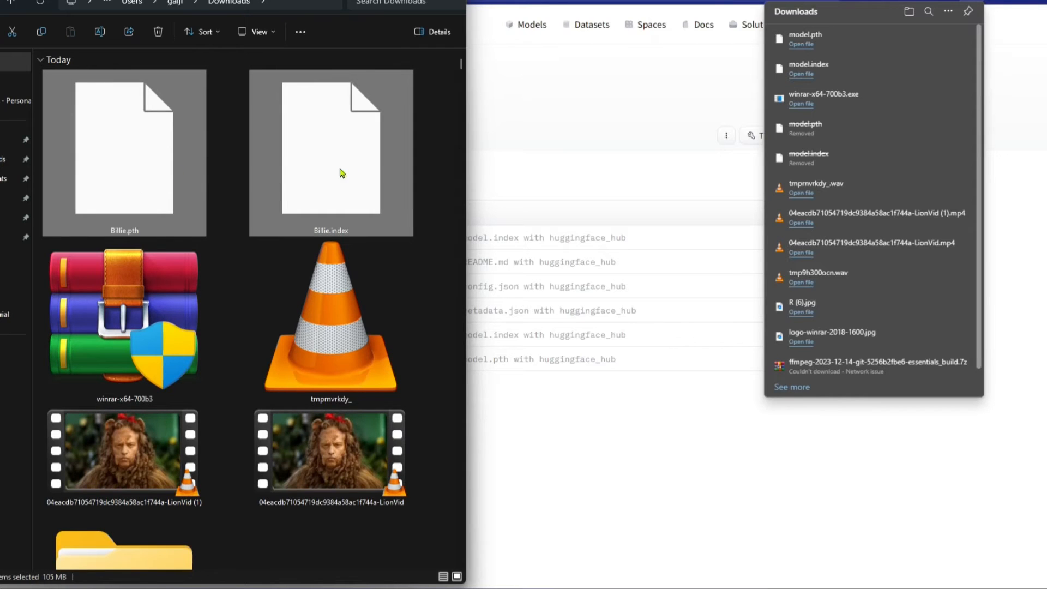
Step: Move Billie.pth and Billie.index from Downloads into the assets/weights folder of RVC1006Nvidia
drag(439, 152, 164, 191)
key(ctrl+x)
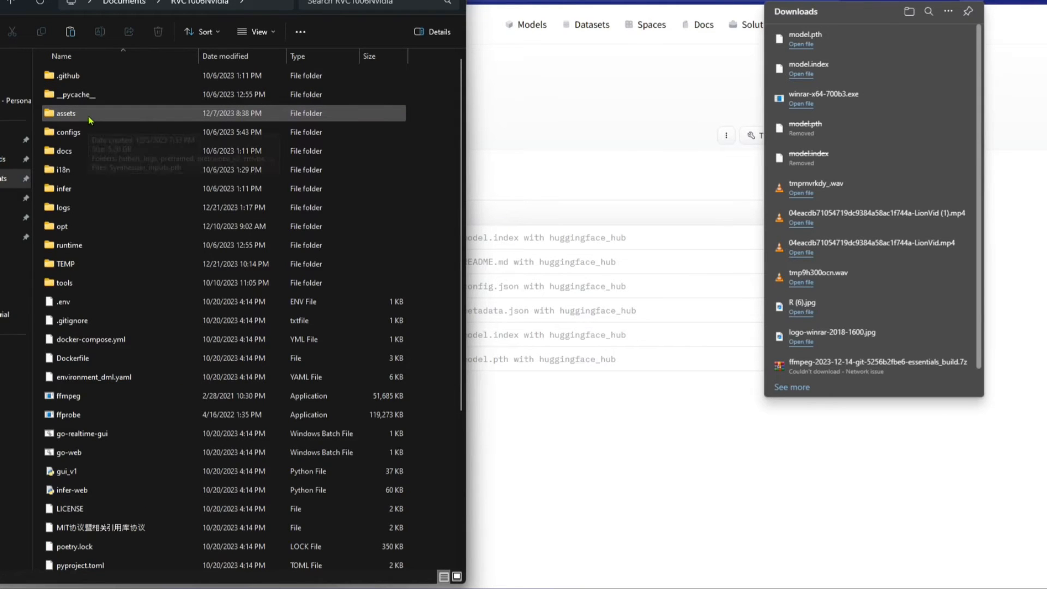
click(82, 116)
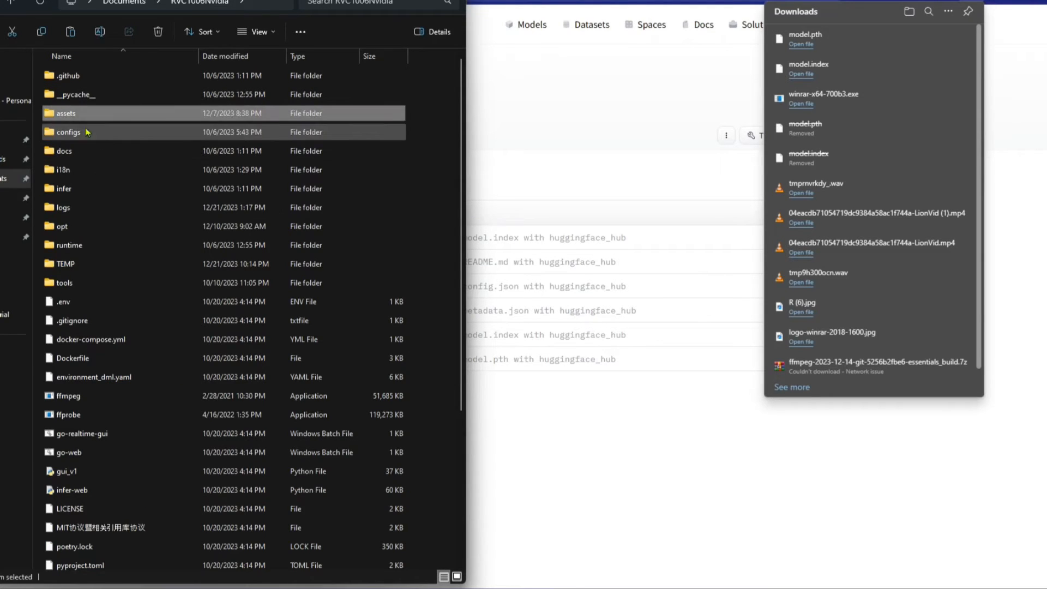
double_click(65, 114)
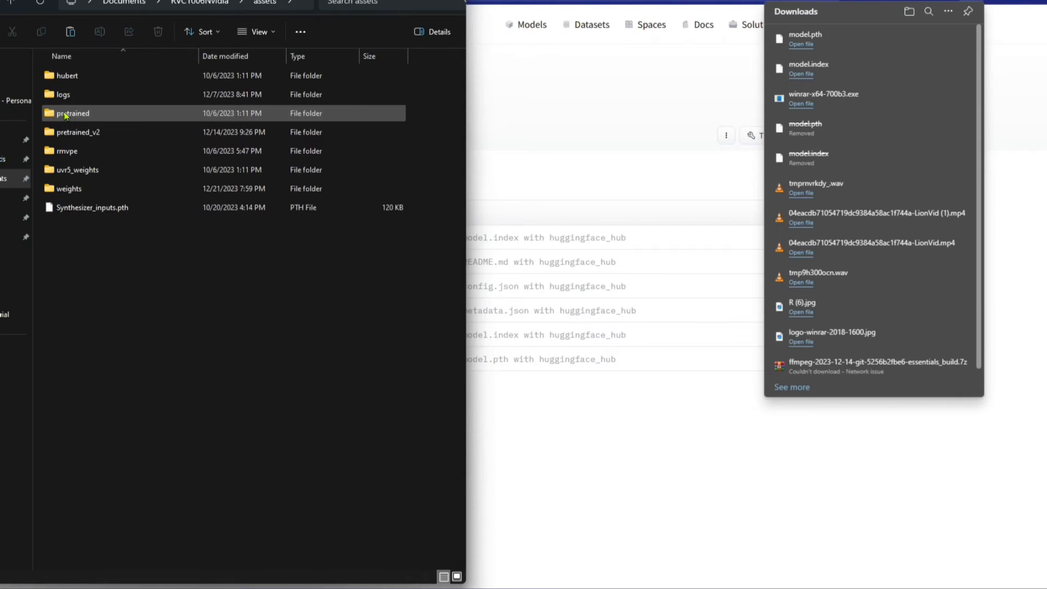
double_click(71, 188)
right_click(133, 551)
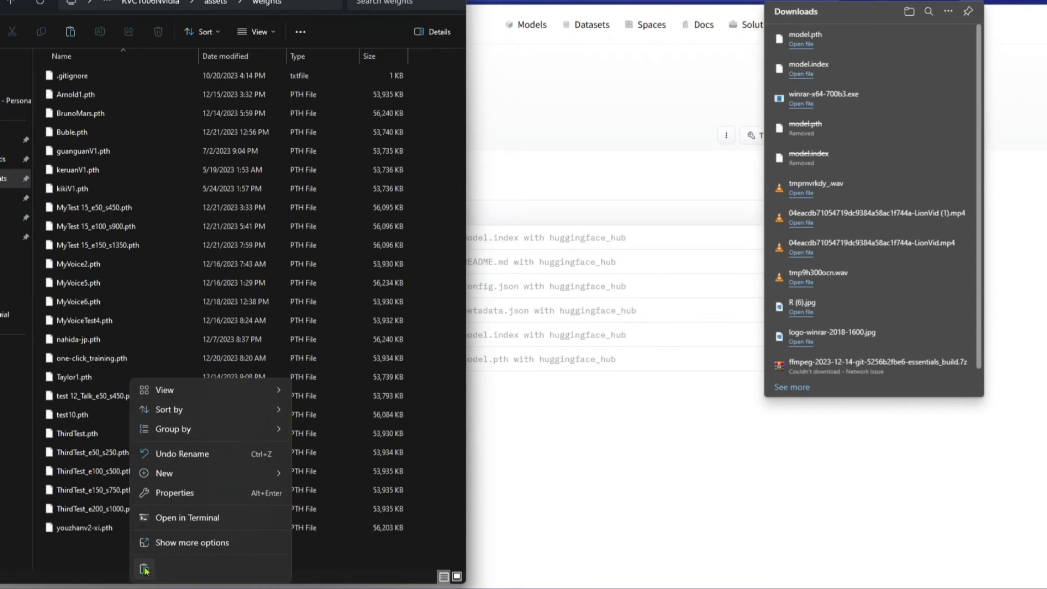
click(148, 571)
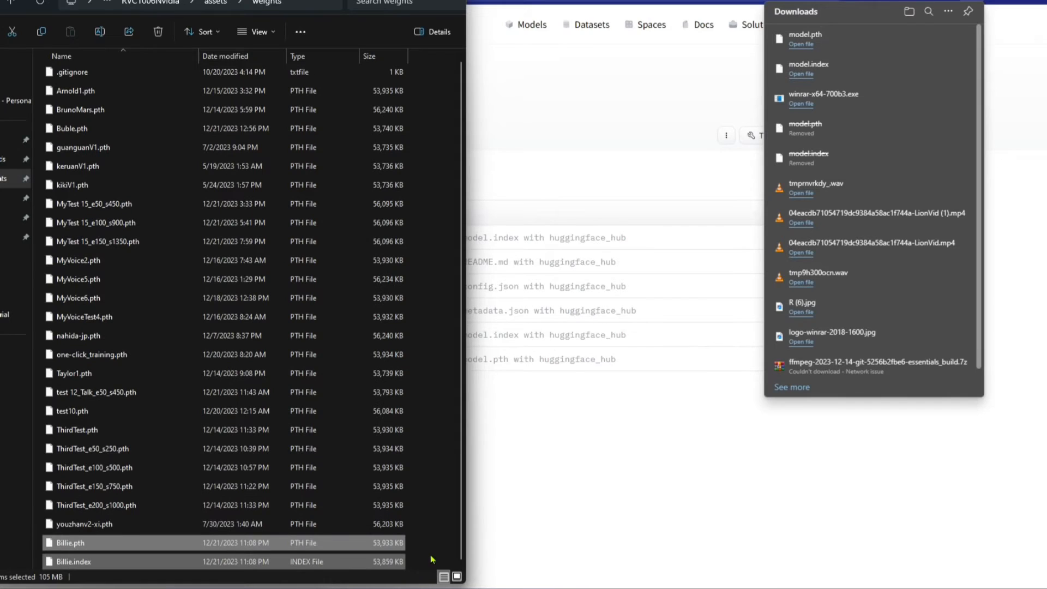
click(433, 559)
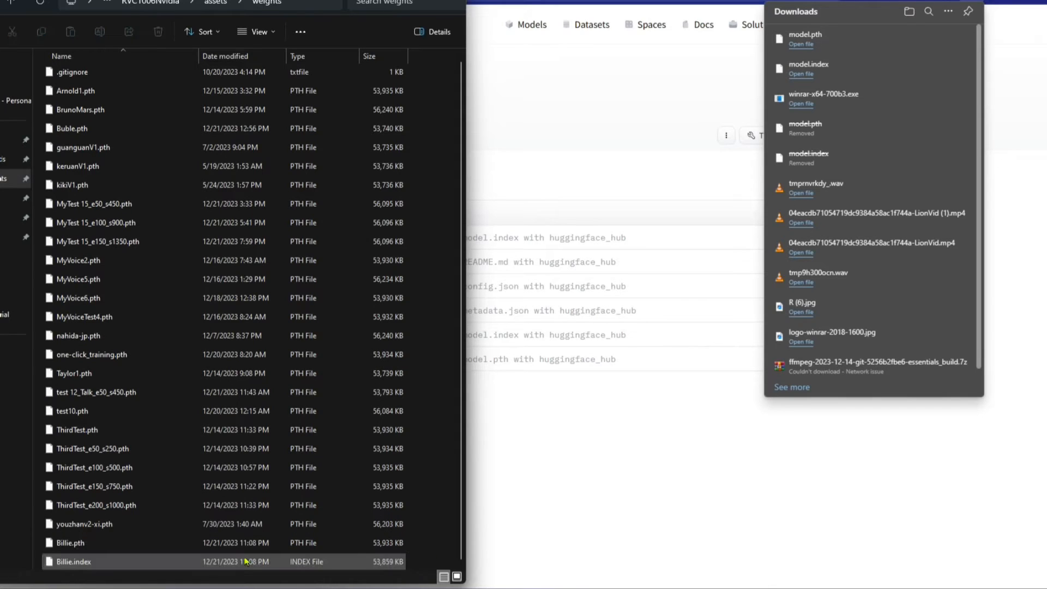
Step: Move Billie.index out of assets/weights into a new folder created inside the RVC1006Nvidia logs folder
right_click(75, 562)
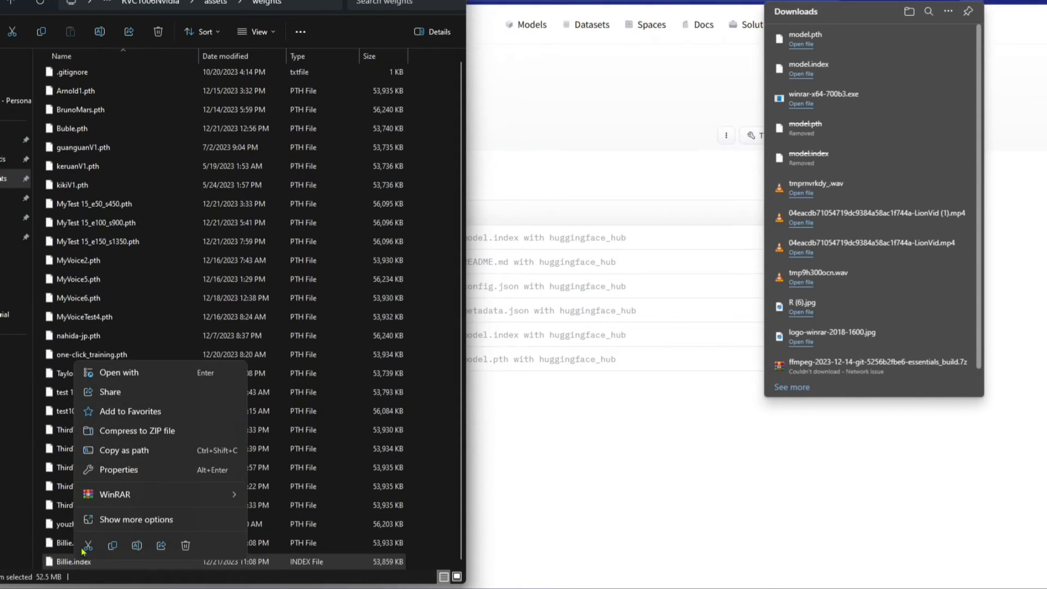
click(88, 545)
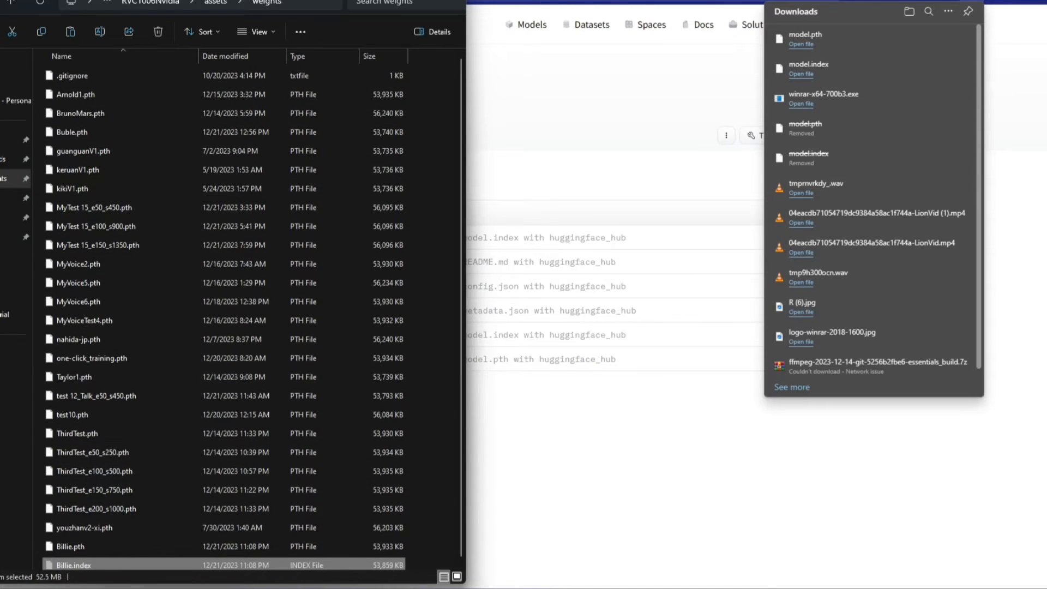
click(4, 3)
click(4, 3)
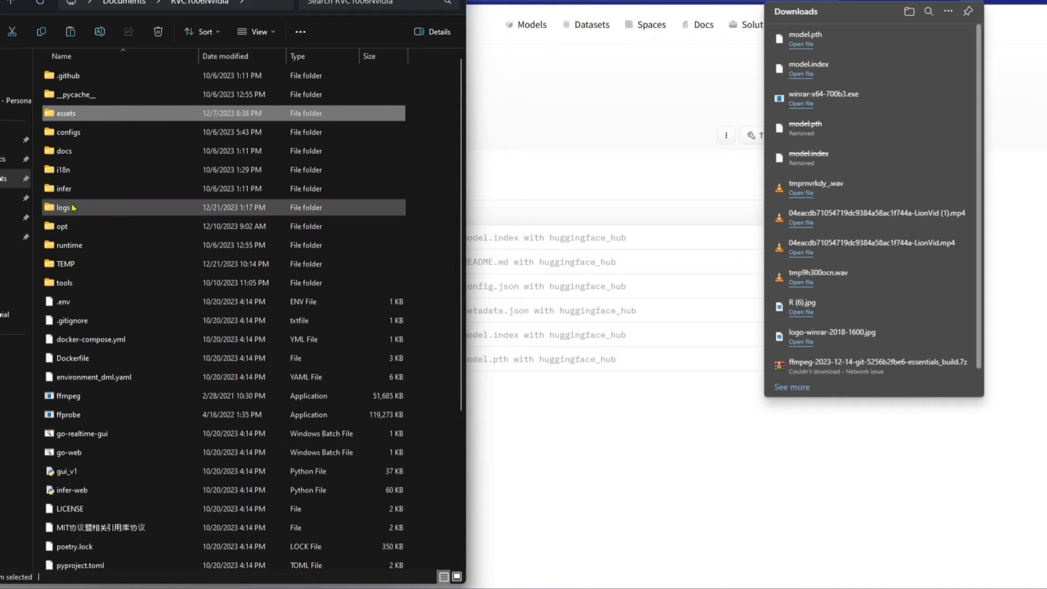
double_click(91, 212)
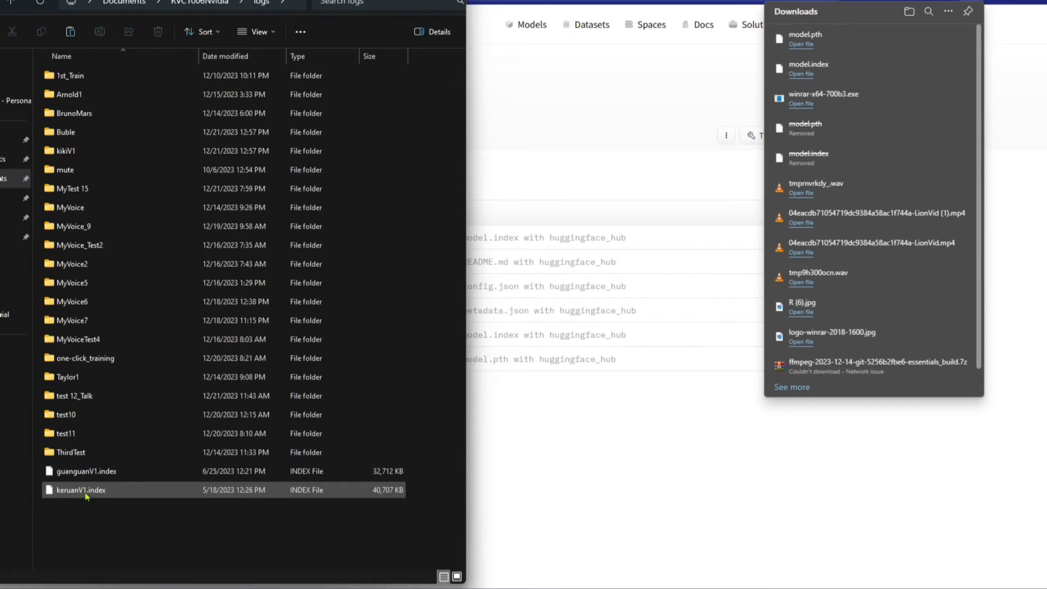
right_click(78, 526)
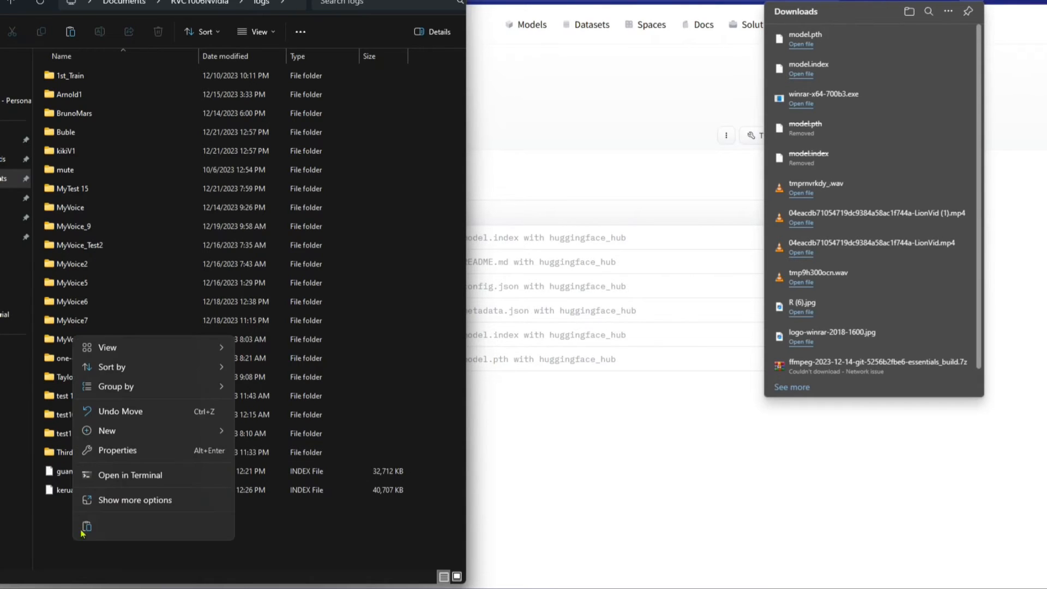
mouse_move(126, 431)
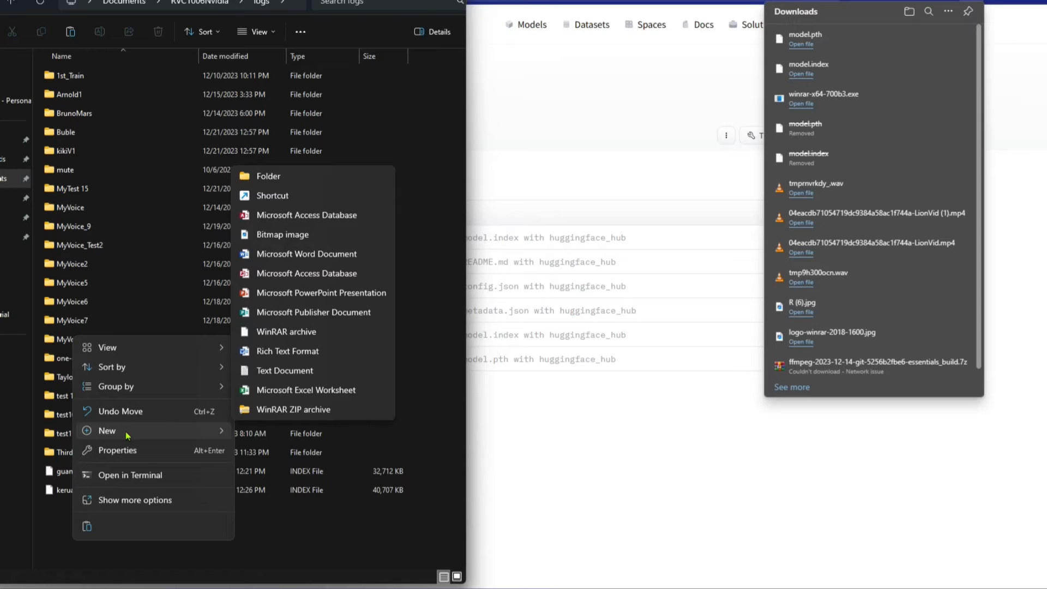
click(268, 176)
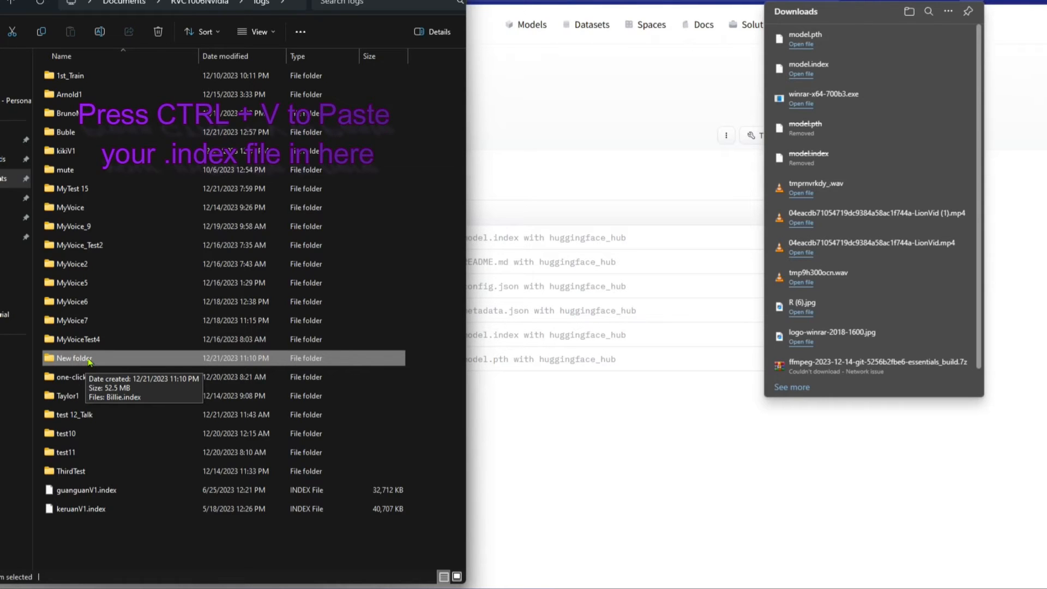
double_click(89, 360)
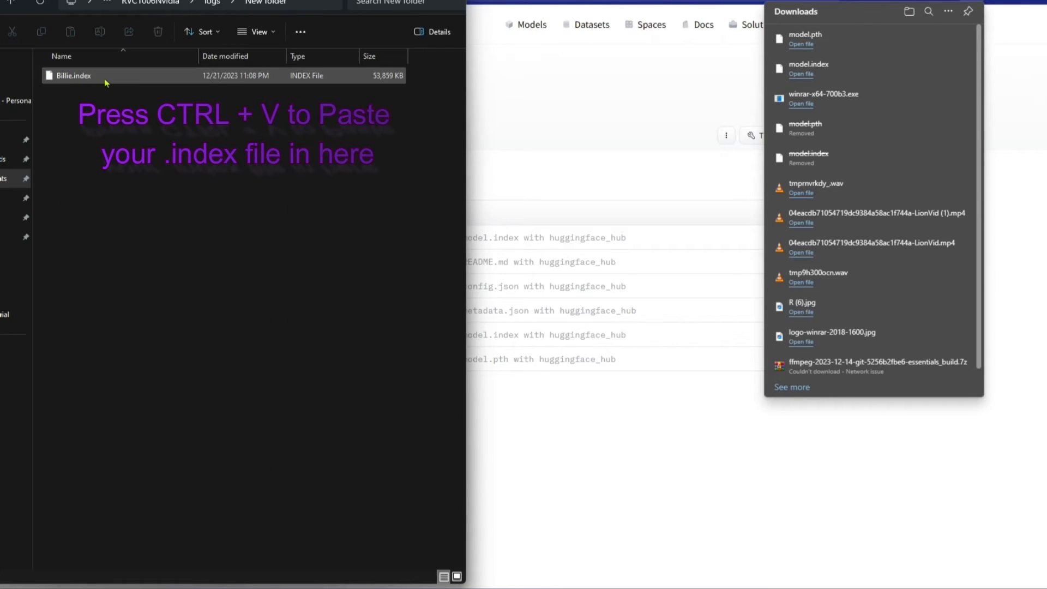
Step: Rename the new folder in logs to Billie, matching the name of the index file
click(76, 81)
key(F2)
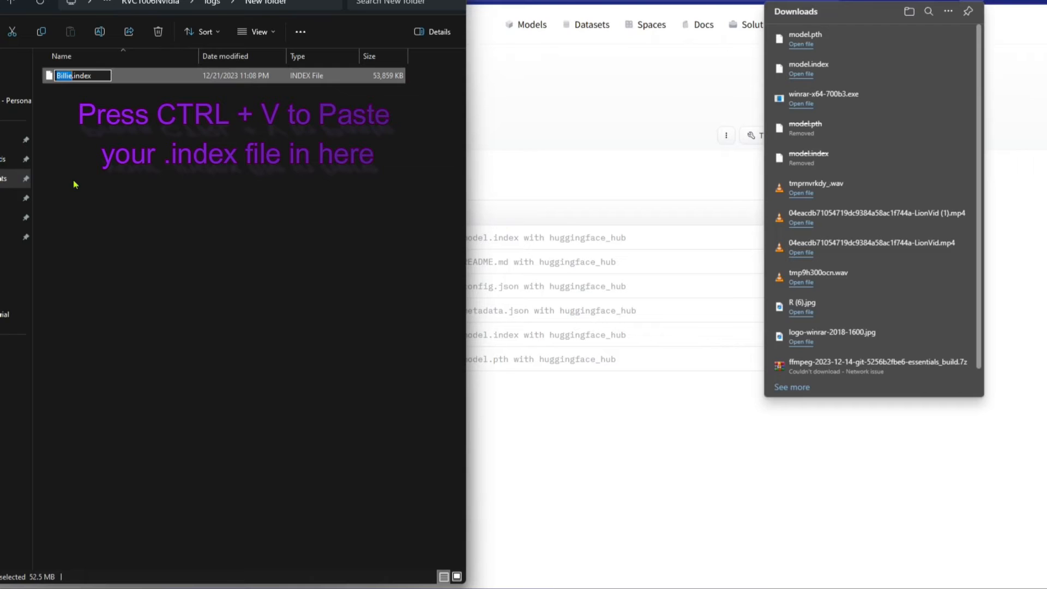
key(alt+Up)
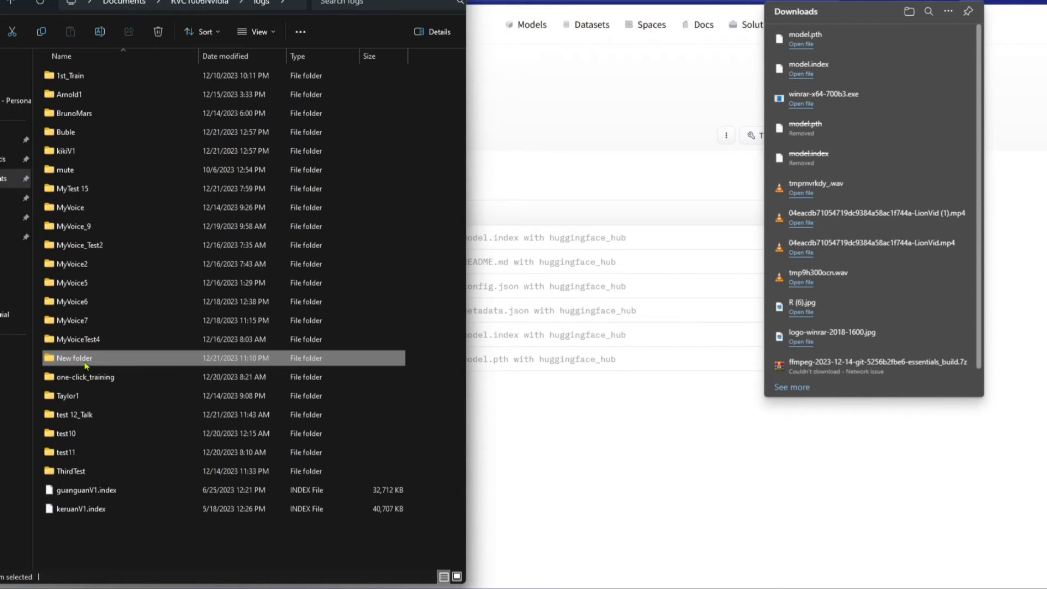
key(F2)
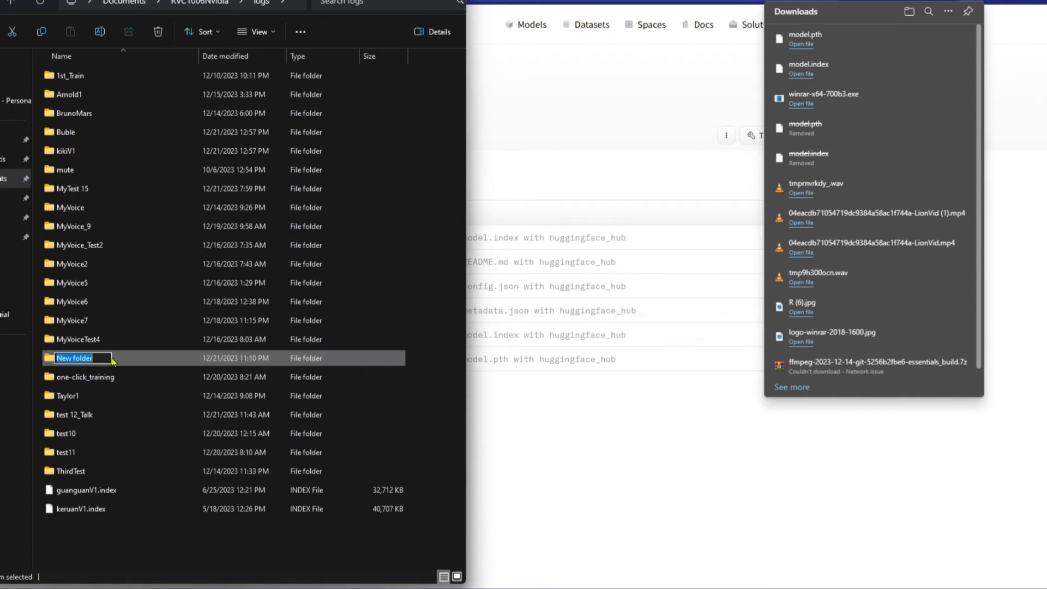
text(Billie)
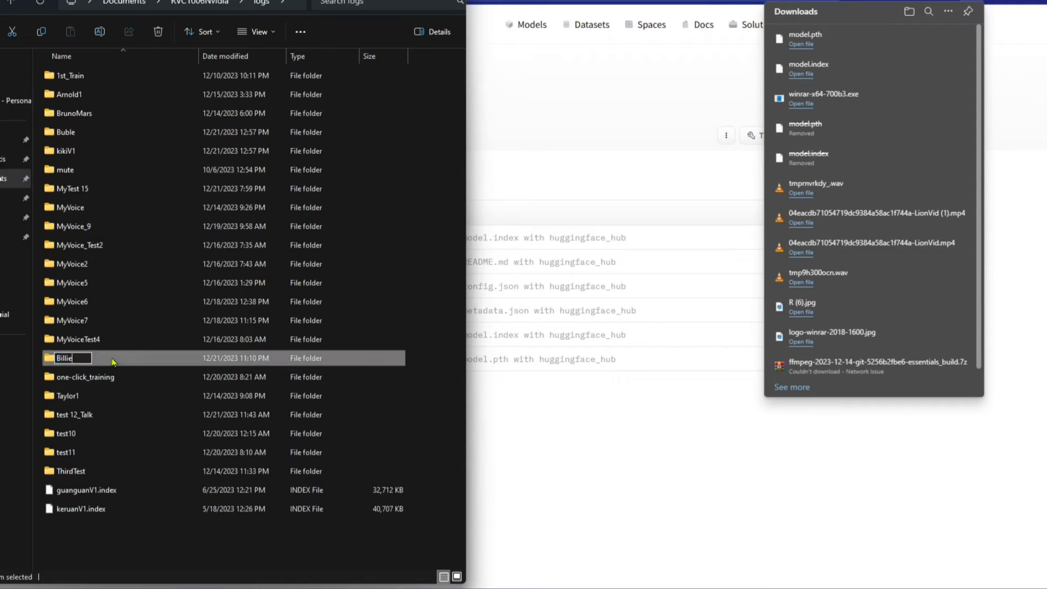
click(124, 547)
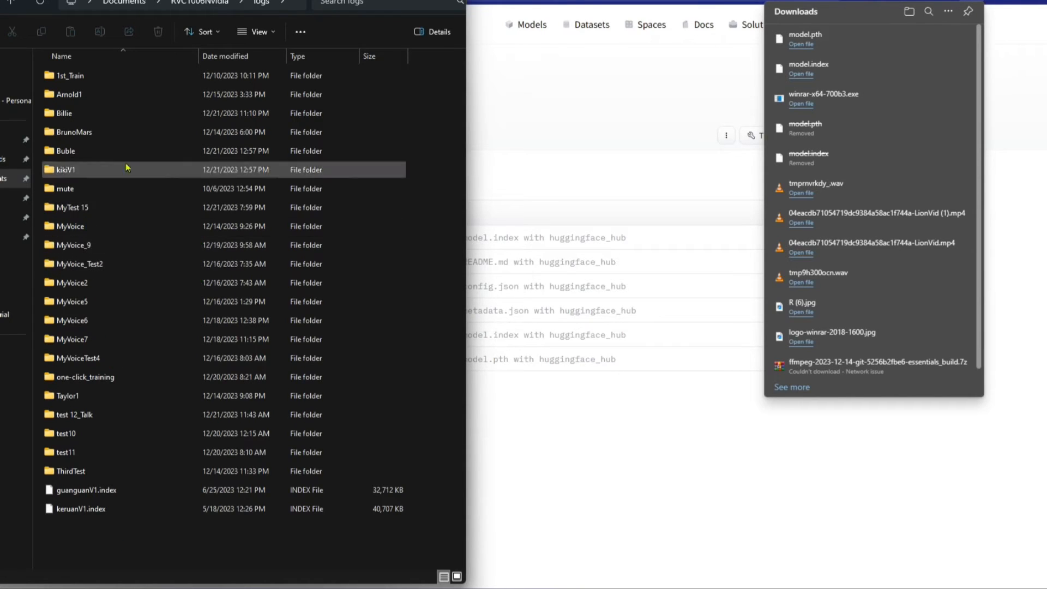
Step: Check the file placement: Billie.pth in assets/weights and the Billie folder in logs
click(83, 118)
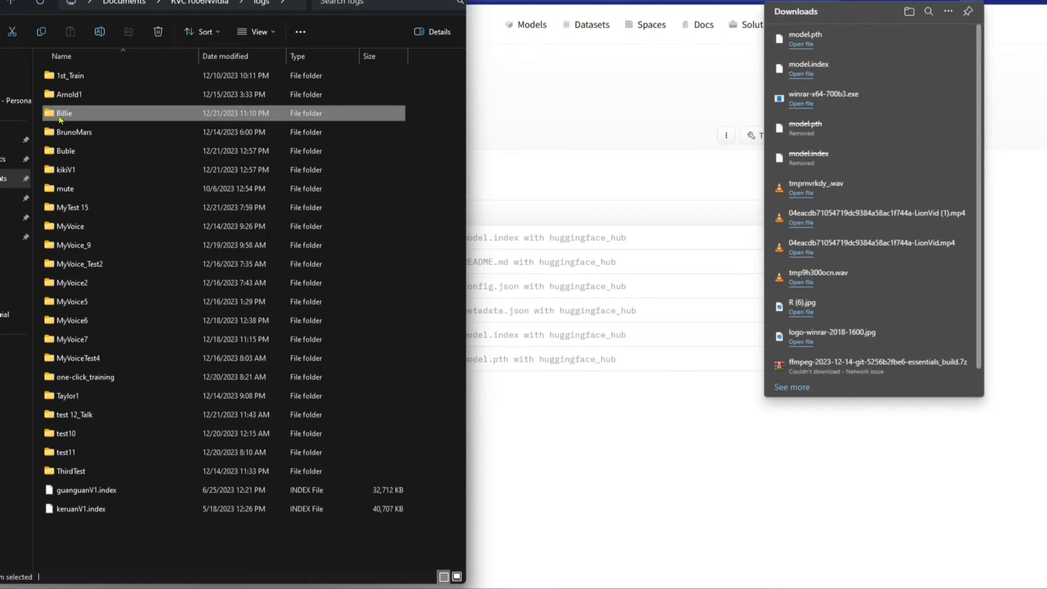
key(alt+Up)
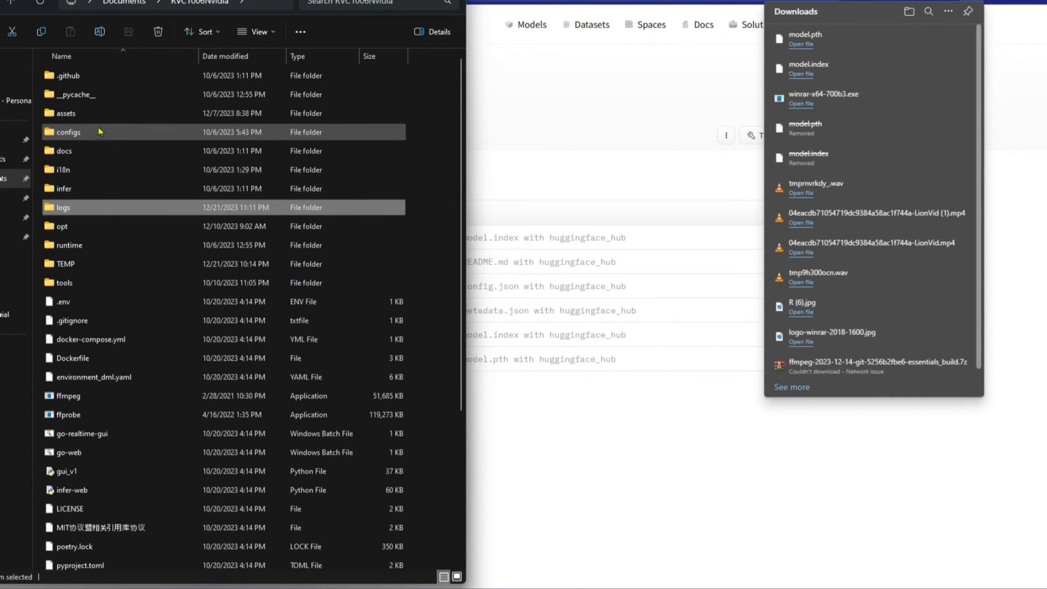
double_click(86, 116)
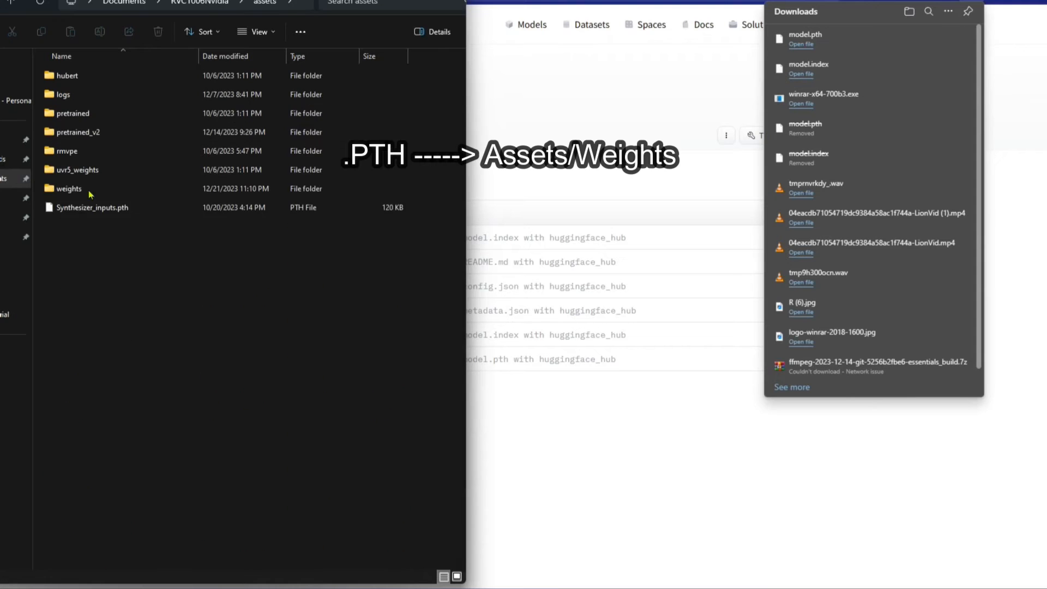
double_click(81, 188)
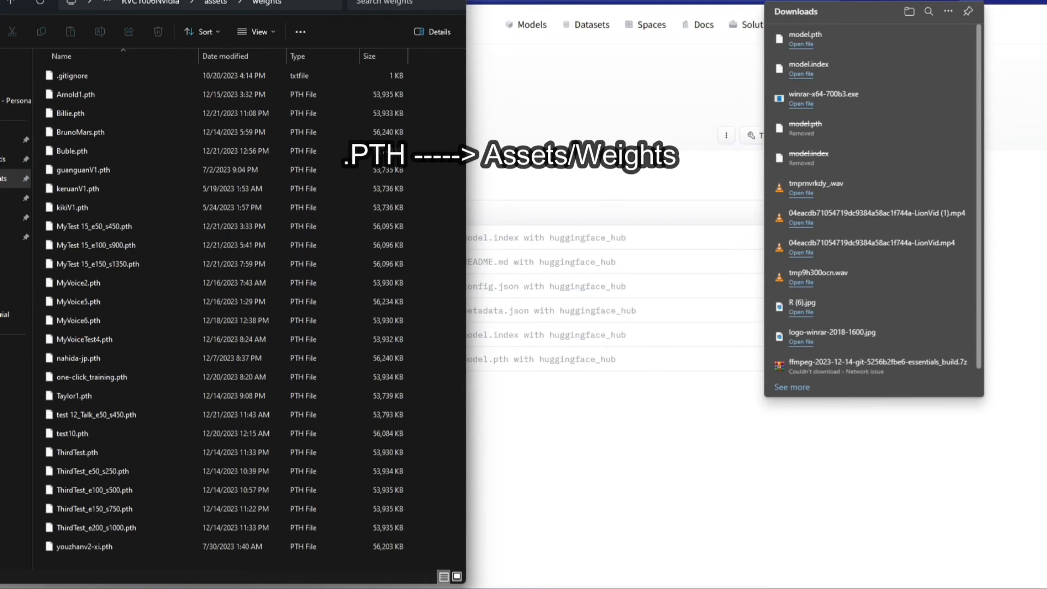
key(alt+Up)
key(alt+Up)
double_click(66, 208)
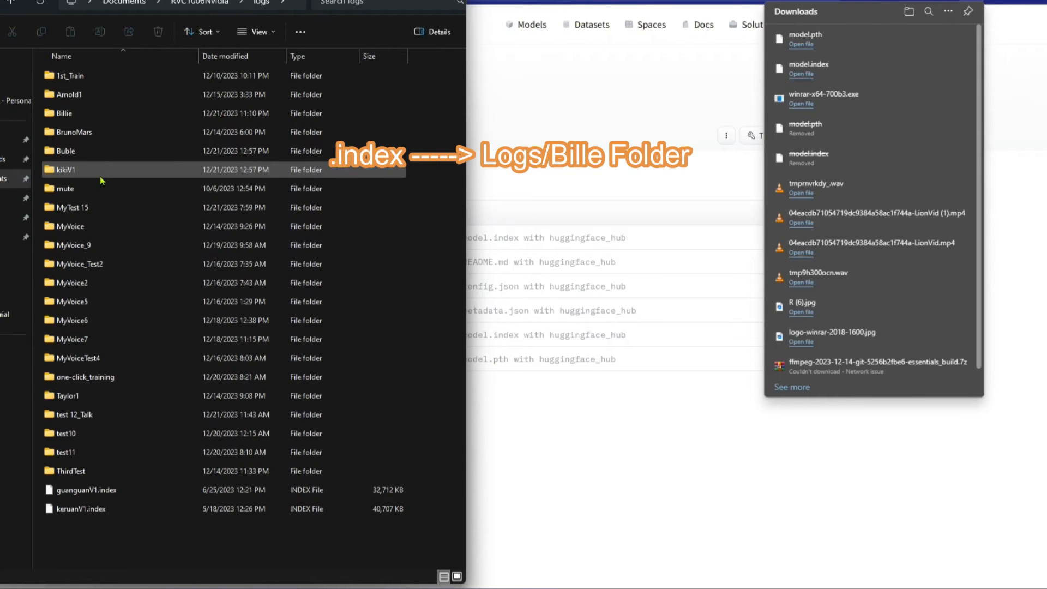
mouse_move(102, 181)
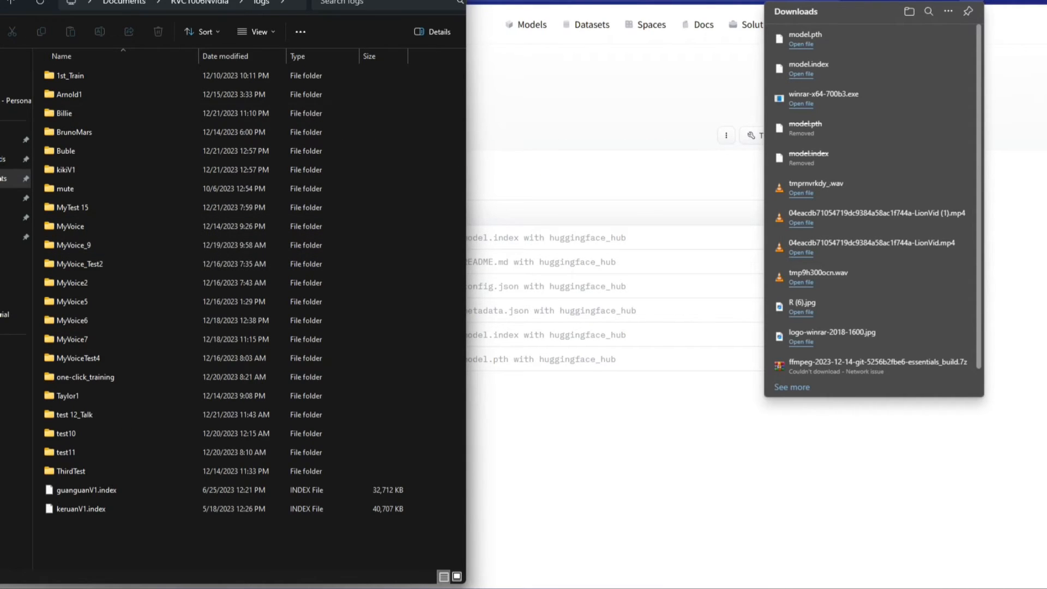
Step: Switch to RVC WebUI, refresh the voice list, and select the Billie.pth voice with the Billie/Billie.index path
key(alt+Tab)
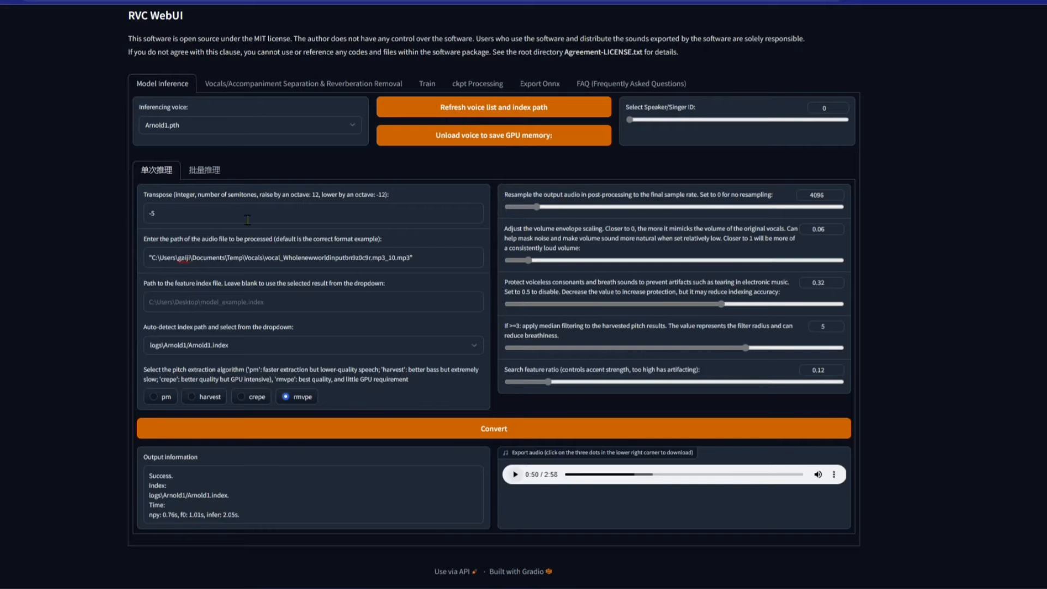
click(243, 130)
click(129, 125)
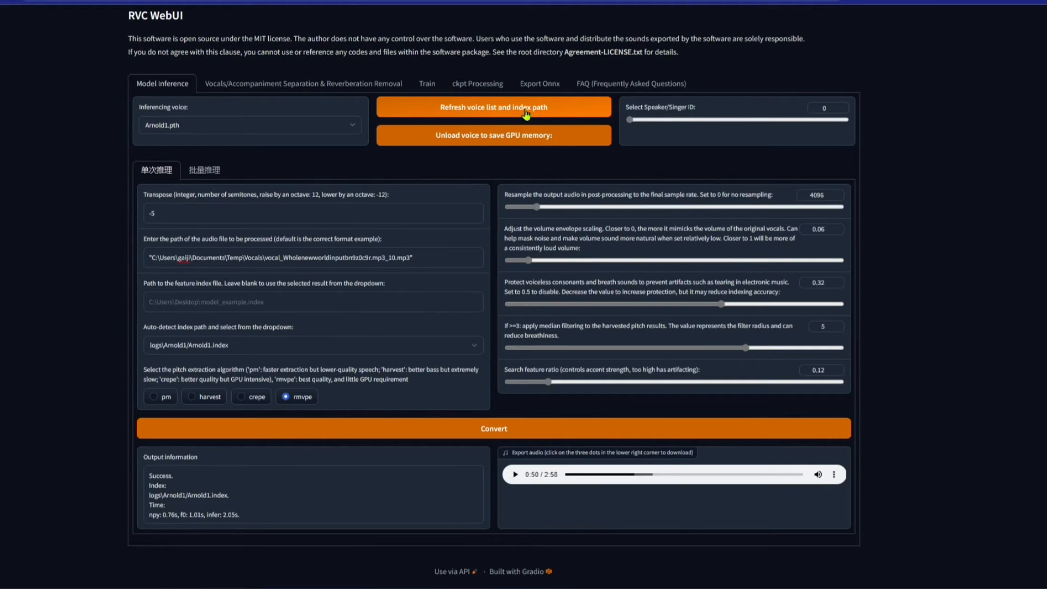
click(253, 134)
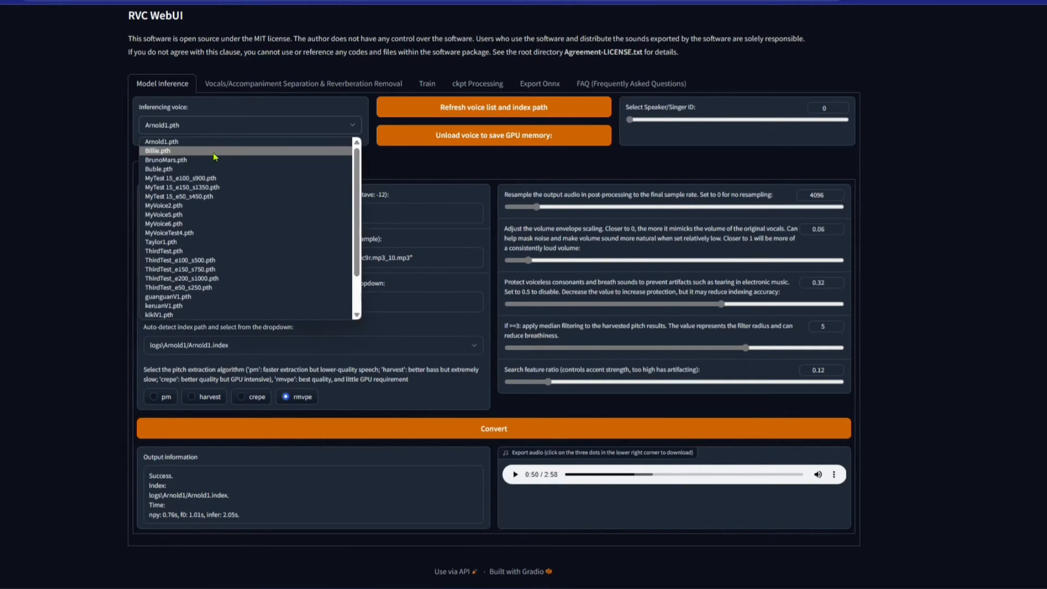
click(214, 155)
click(197, 349)
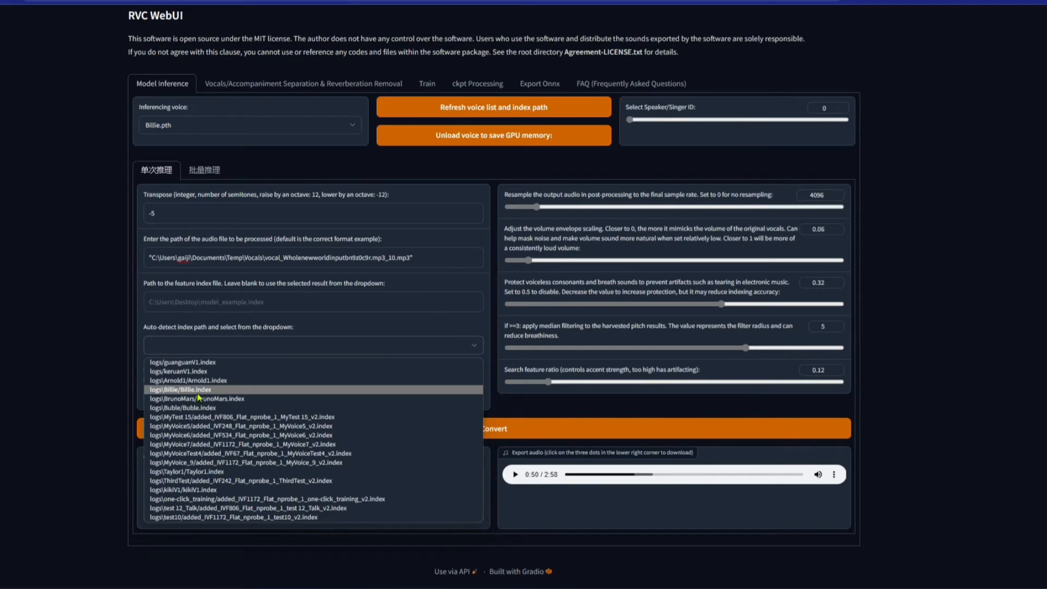
click(203, 390)
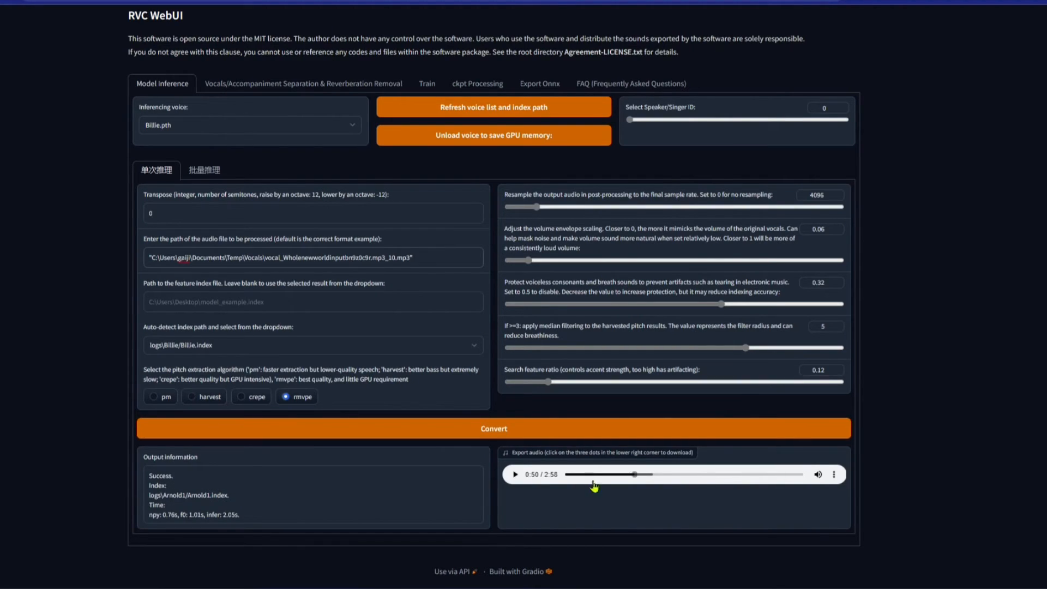
Step: Convert the vocal track with the Billie voice at transpose 0 and listen to part of the result
click(422, 430)
click(618, 484)
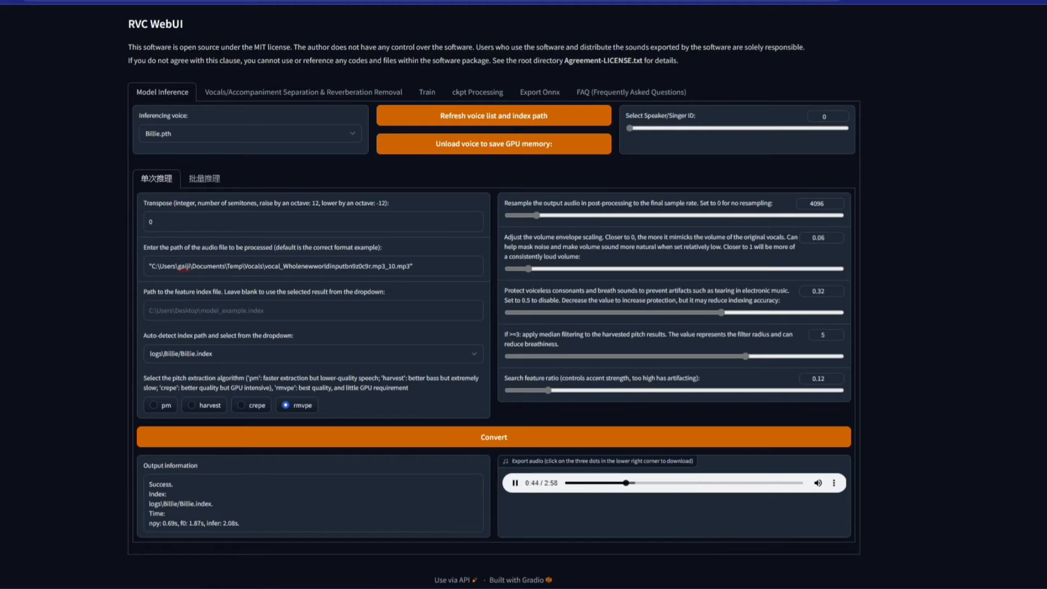
click(514, 486)
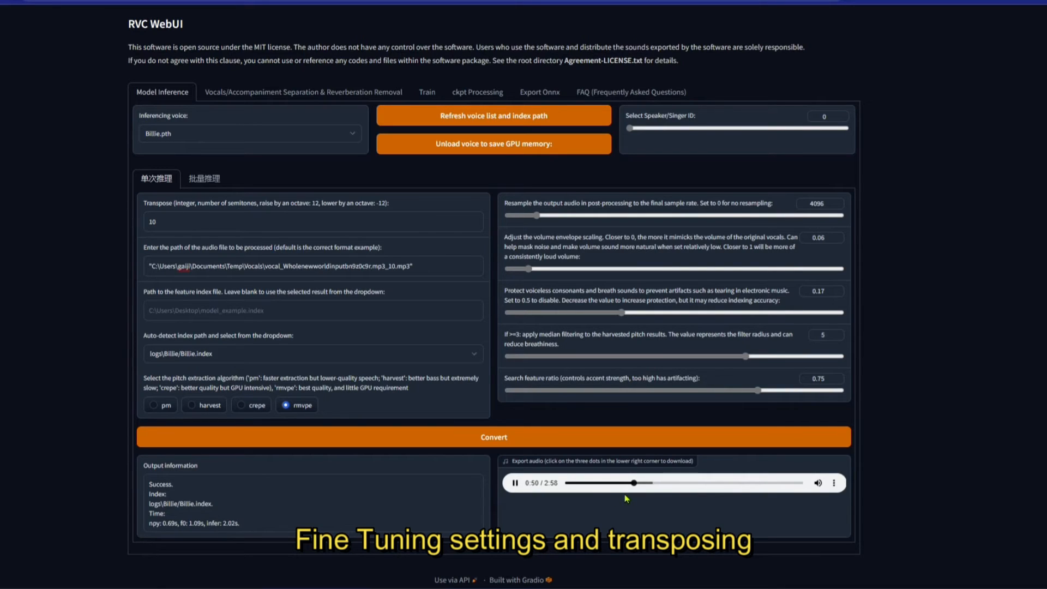
Step: Set search feature ratio to 1, median filter radius to 6, consonant protection to 0.13, volume envelope to 0.27 and transpose to 11
drag(758, 390, 865, 390)
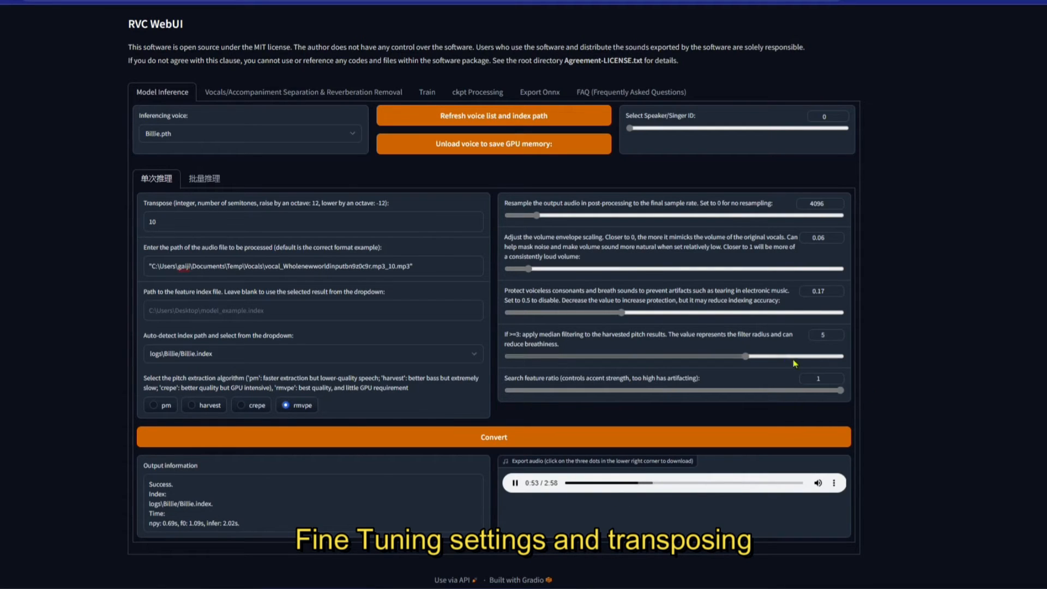
drag(760, 357, 777, 358)
drag(621, 313, 595, 312)
drag(565, 269, 599, 276)
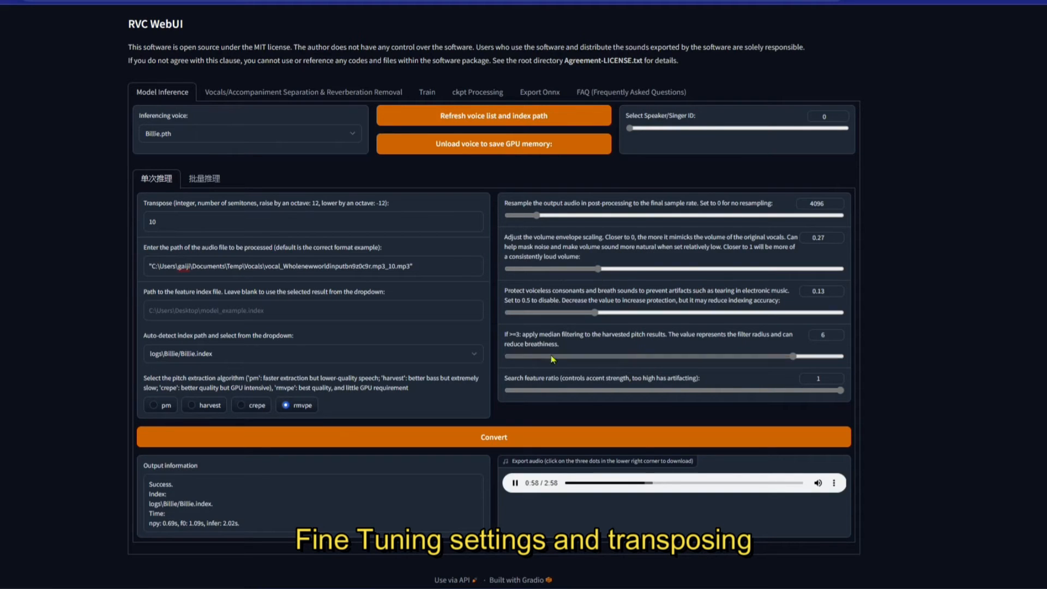
double_click(194, 226)
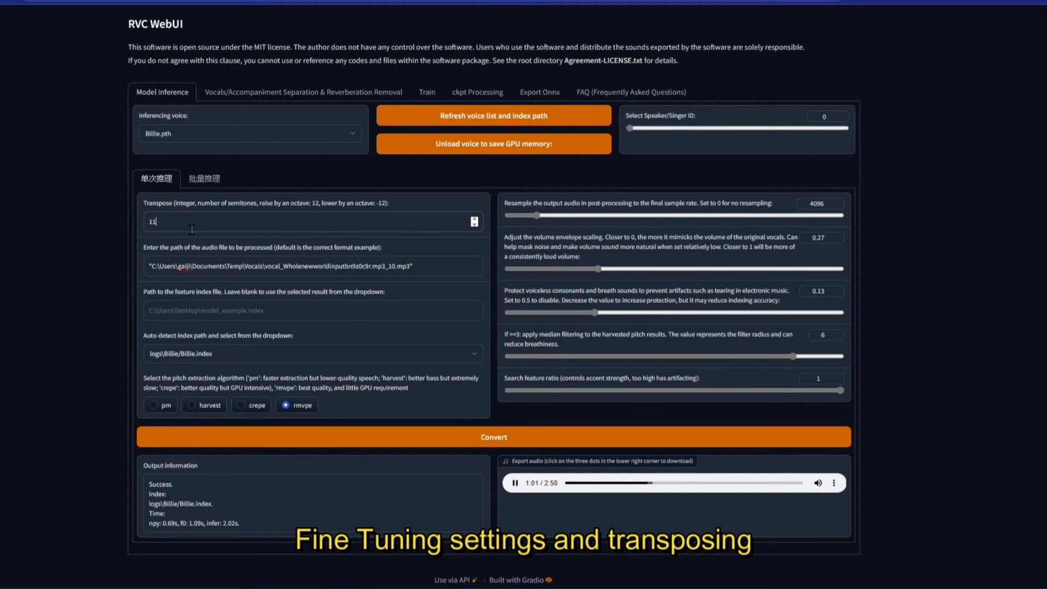
Step: Convert the vocal track with the Billie voice at transpose 11 and listen to several parts of the result
click(493, 439)
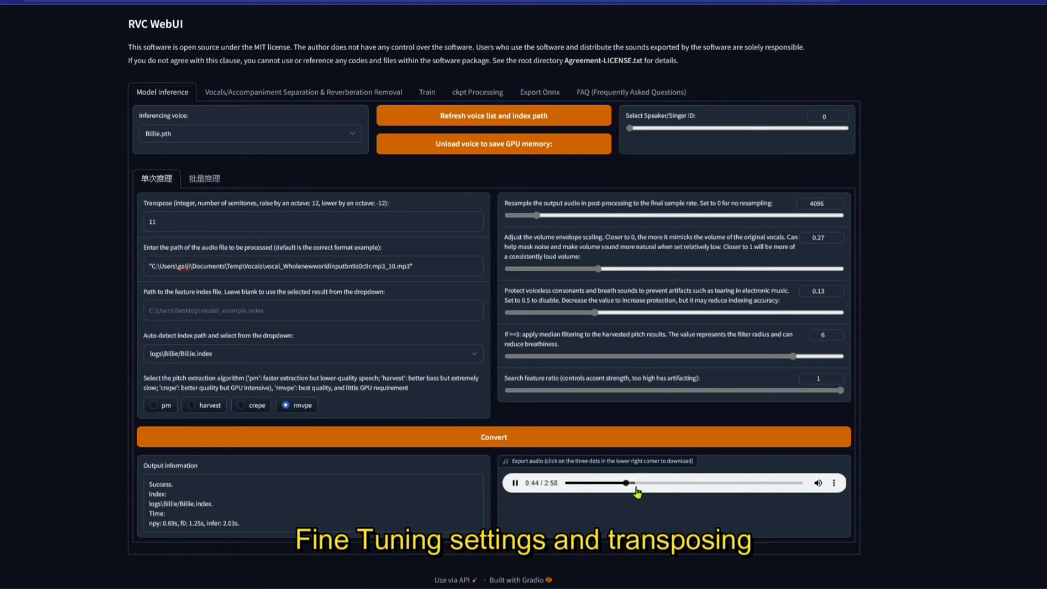
click(636, 484)
click(654, 484)
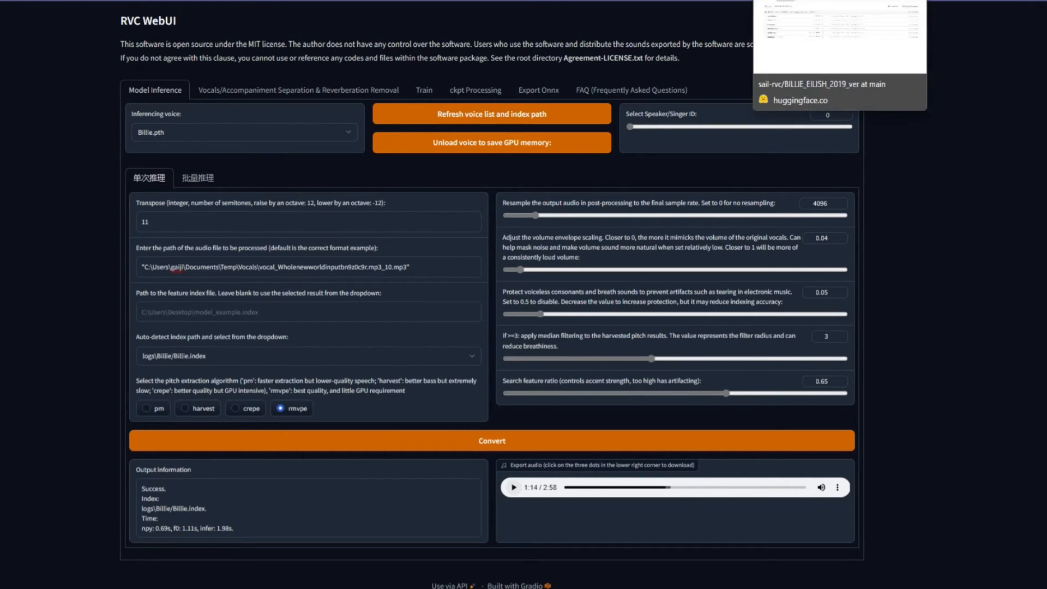
Step: Open the vocals/accompaniment separation page and listen to part of Letitgo_Audio from the Input folder
click(233, 93)
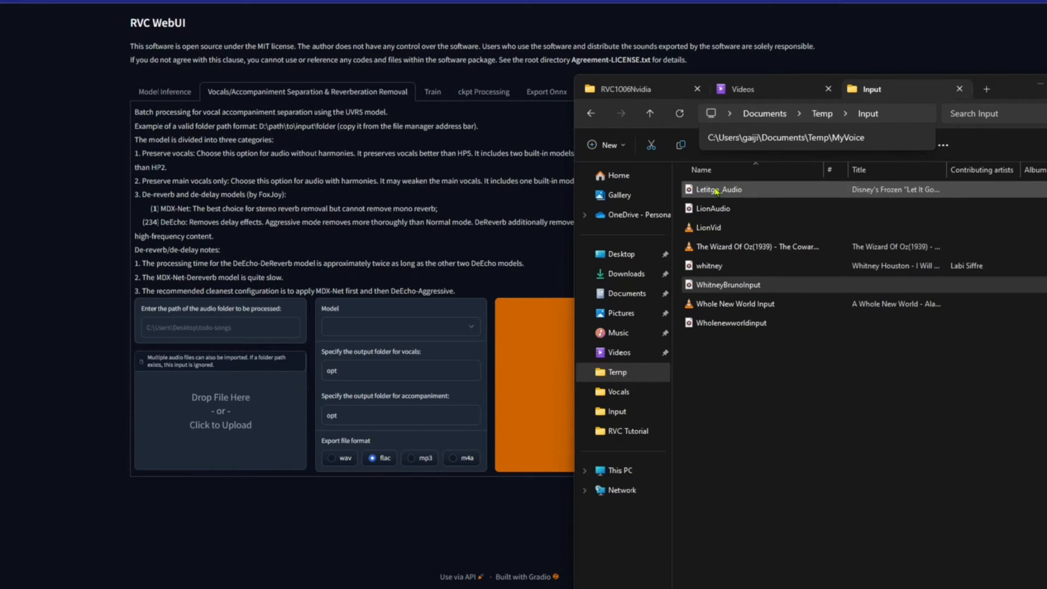
drag(721, 190, 730, 191)
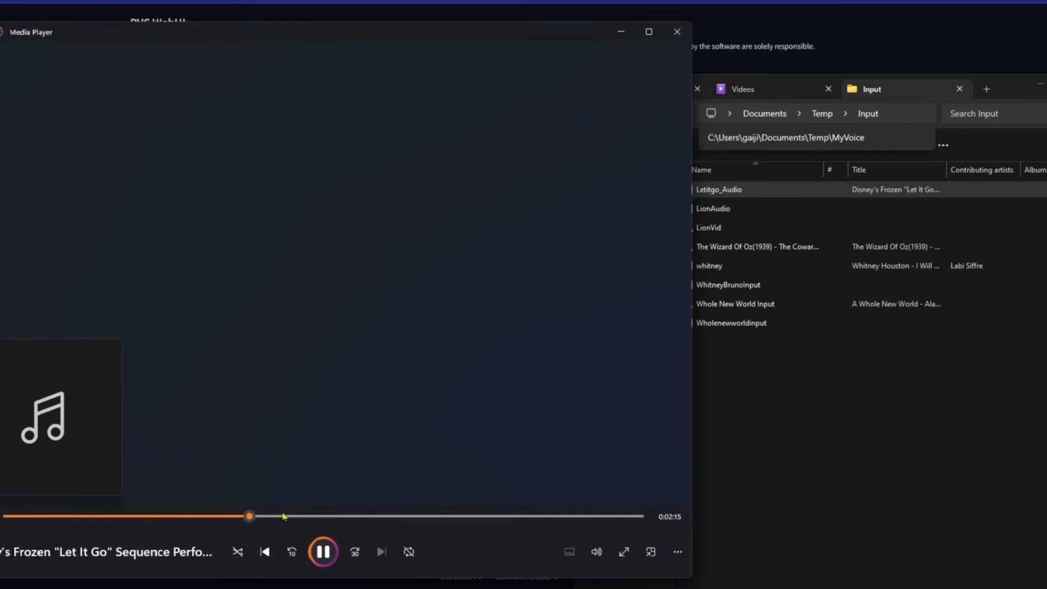
click(282, 515)
click(324, 552)
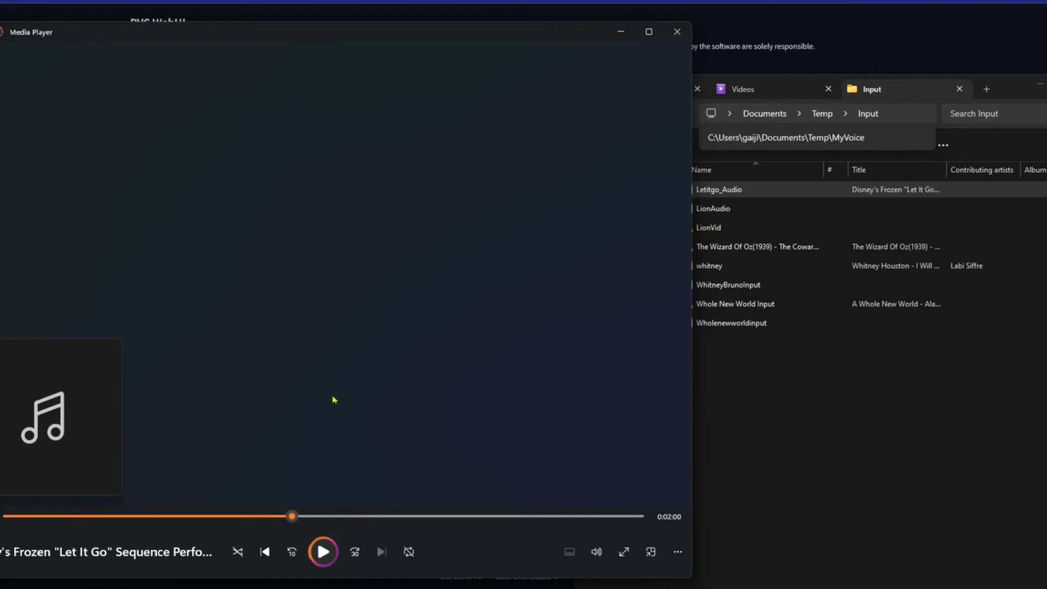
click(677, 31)
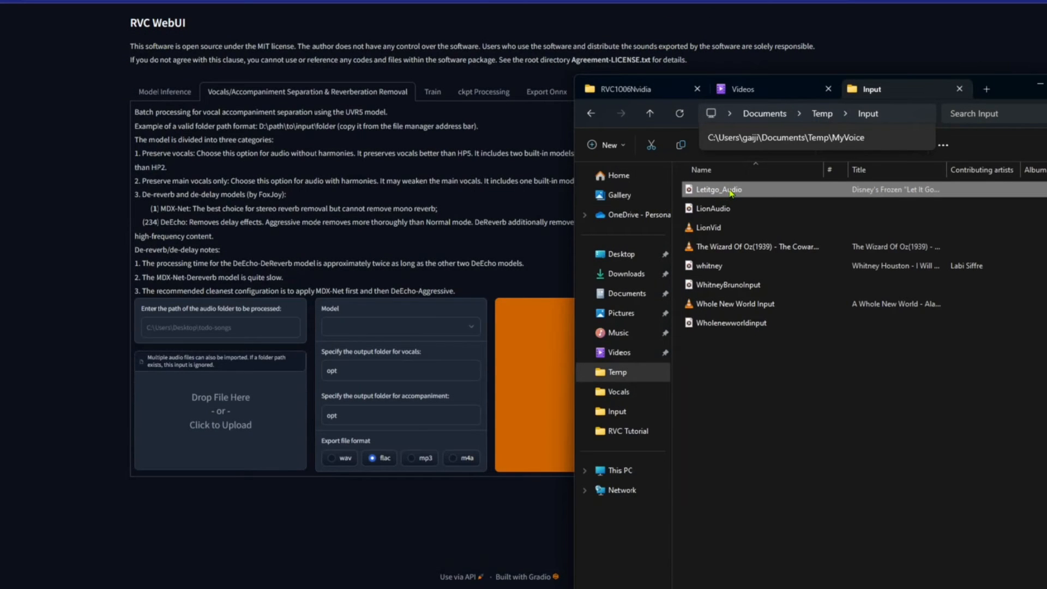
Step: Load Letitgo_Audio.m4a from the Input folder for separation and select the HP2_all_vocals model
drag(730, 191, 273, 423)
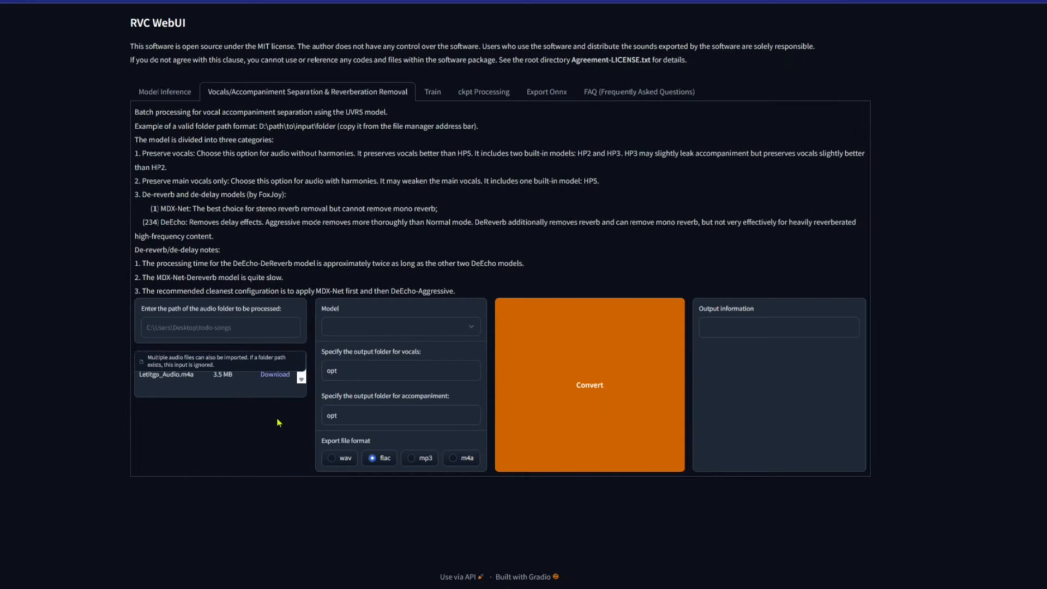
click(367, 329)
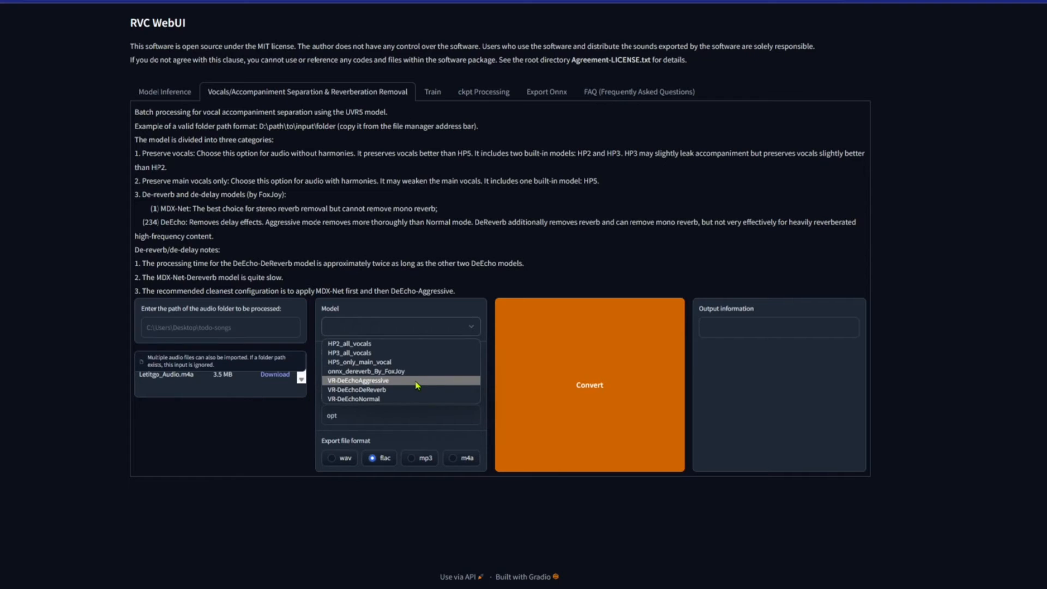
click(423, 343)
Step: Set the vocals output folder to the copied path of the Documents\Temp\Vocals folder
double_click(374, 378)
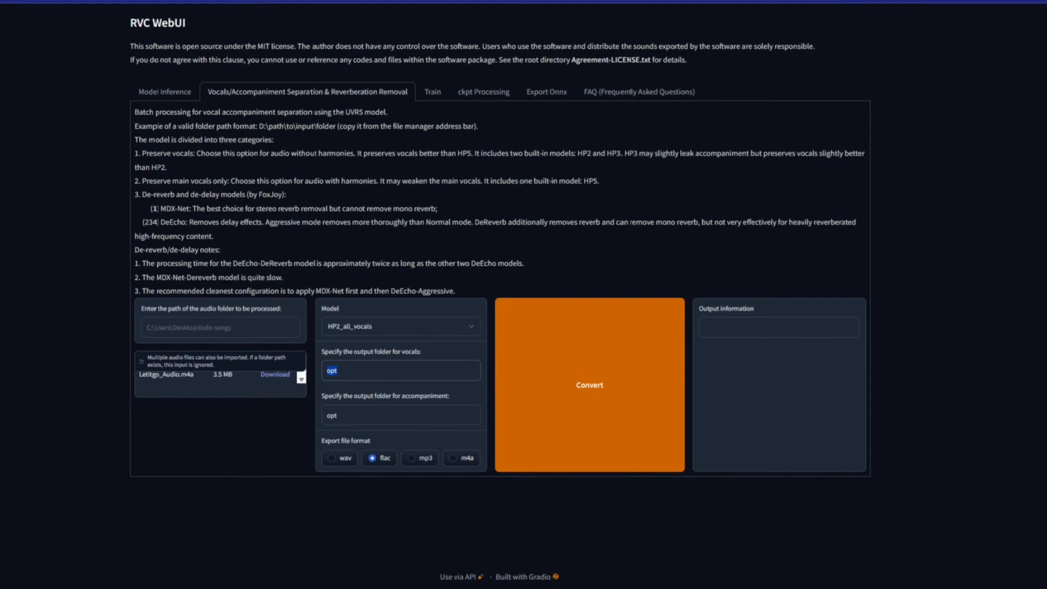
key(alt+Tab)
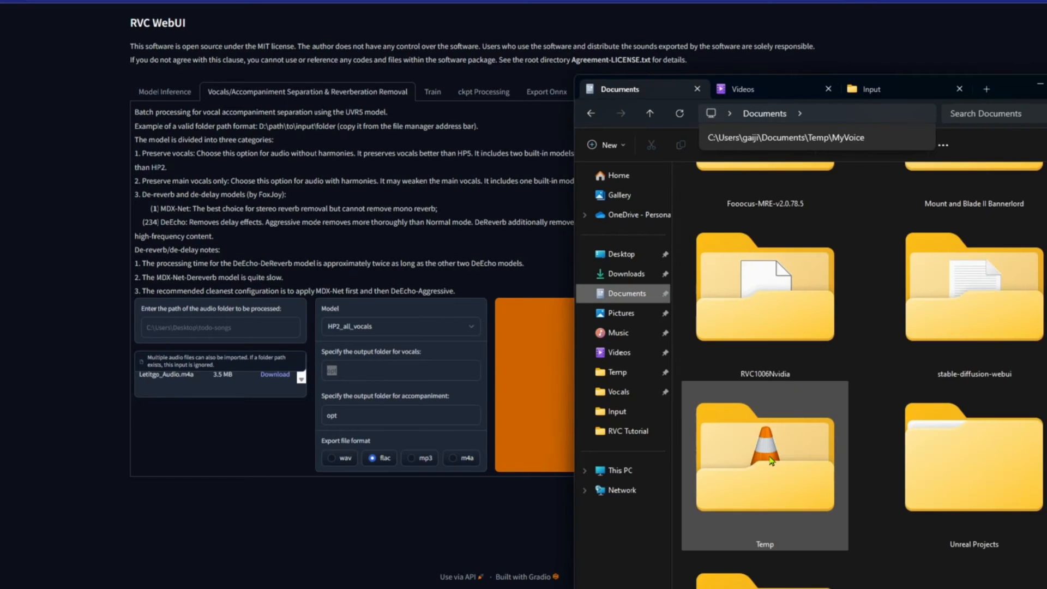
double_click(771, 461)
click(932, 208)
double_click(933, 207)
click(872, 114)
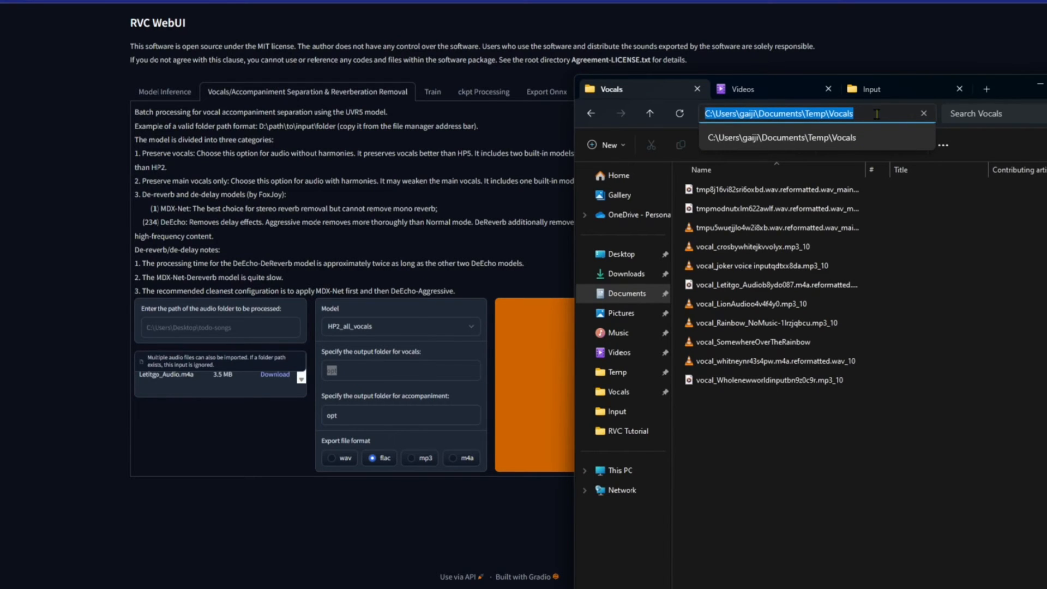
right_click(877, 114)
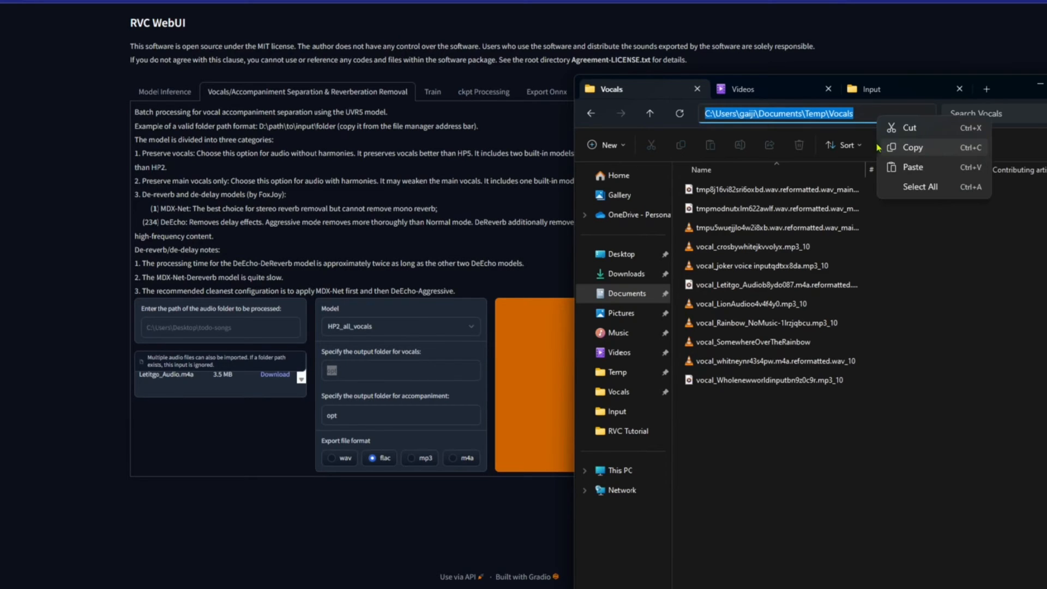
click(911, 147)
click(384, 367)
key(ctrl+v)
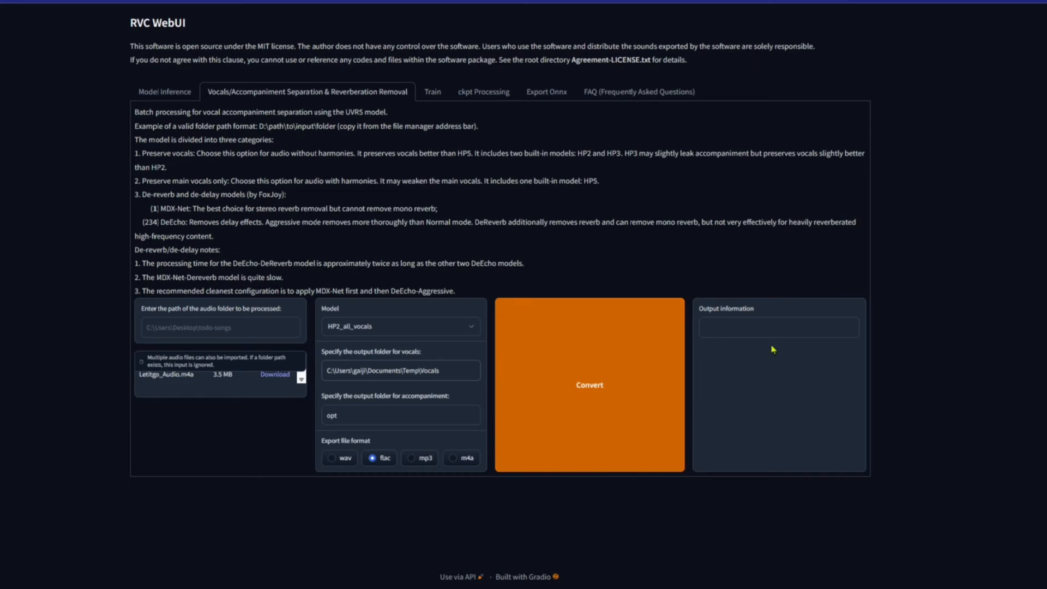
Step: Set the accompaniment output folder to the copied Documents\Temp\Instrumentals path and the export format to wav
key(alt+Tab)
click(845, 114)
right_click(843, 115)
click(878, 150)
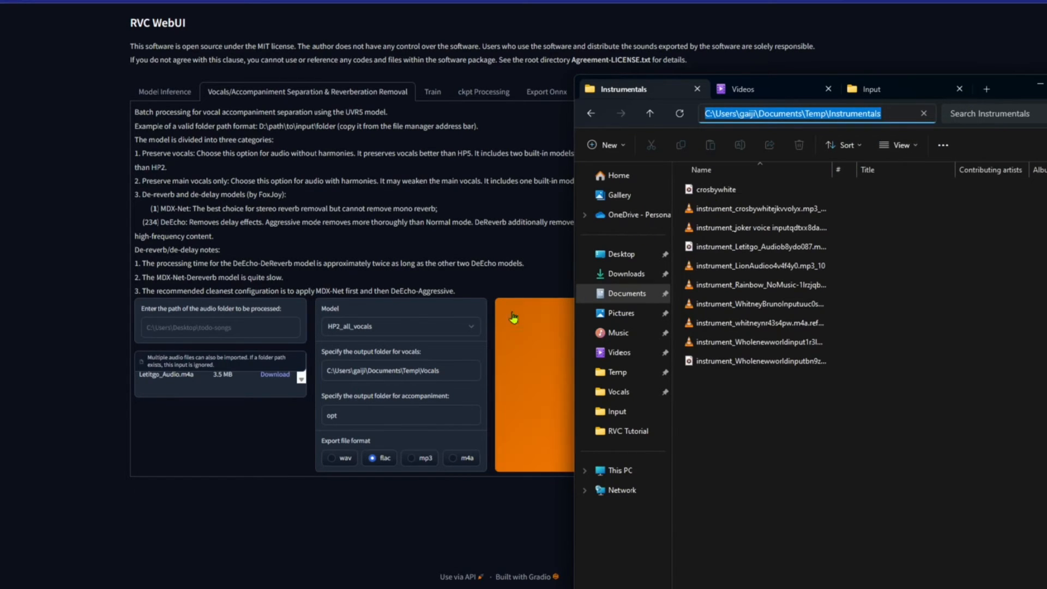
double_click(443, 422)
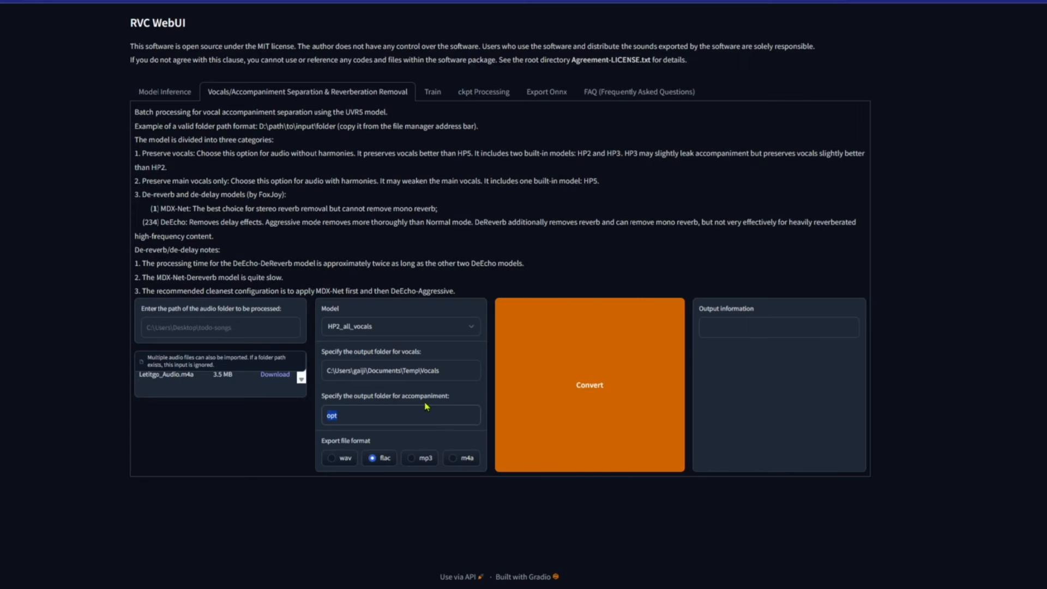
key(ctrl+v)
click(336, 459)
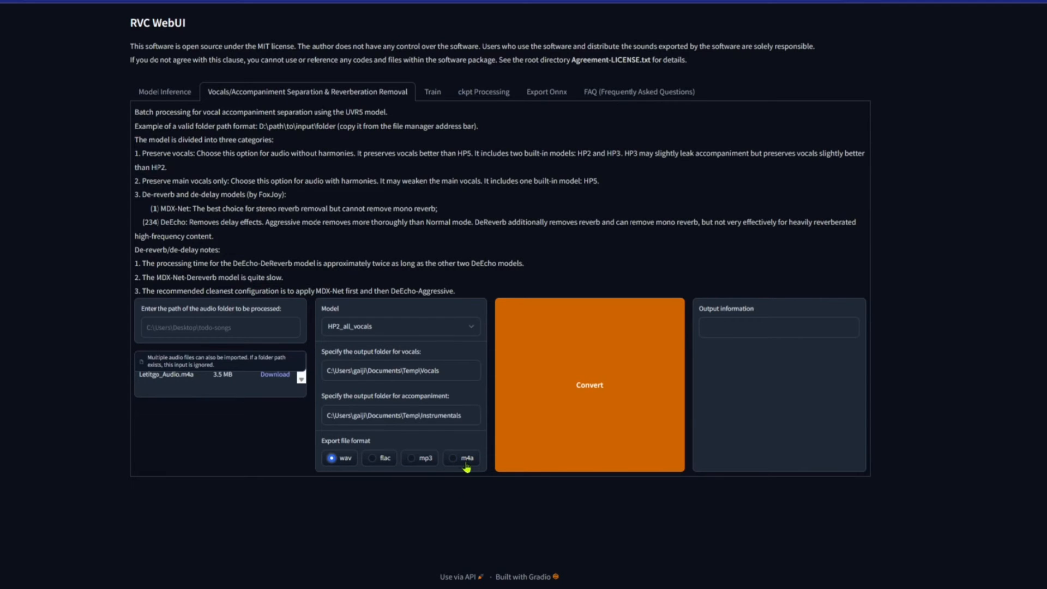
Step: Run the vocal separation and listen to part of the Letitgo instrumental file in the Instrumentals folder
click(579, 374)
key(alt+Tab)
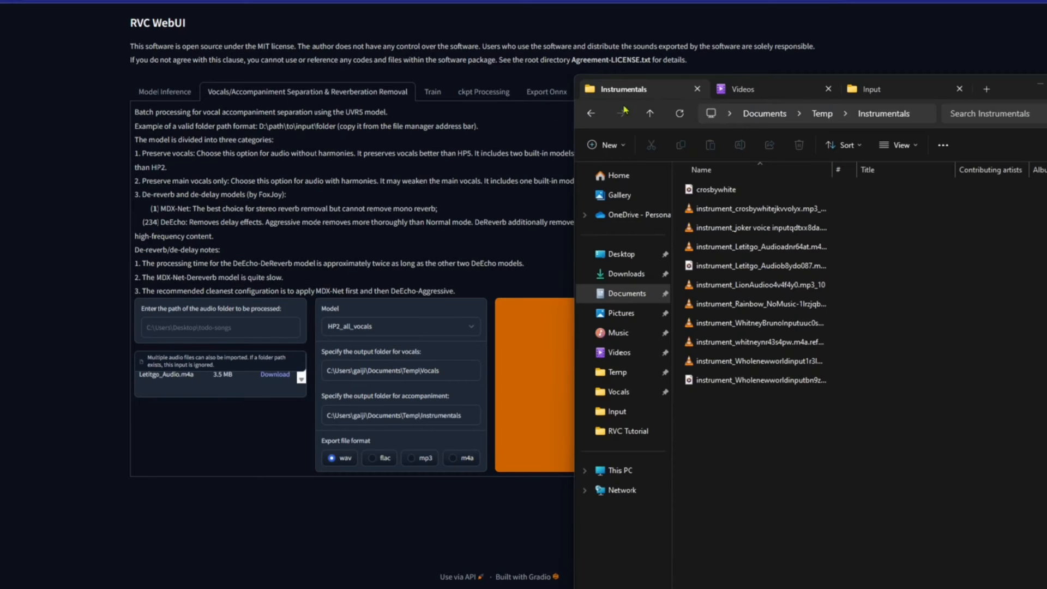
drag(1011, 89, 921, 3)
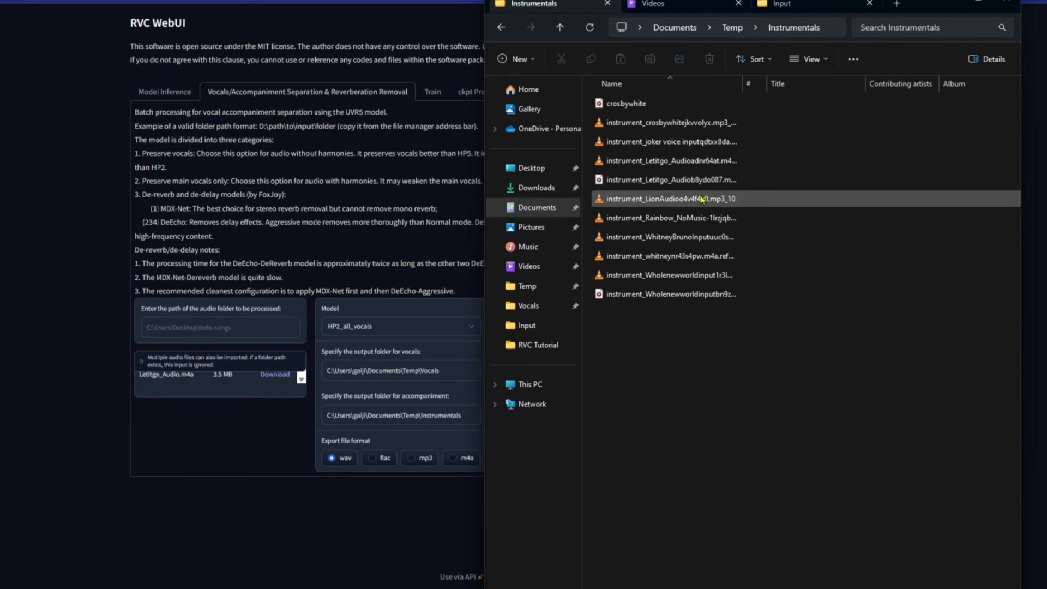
double_click(647, 180)
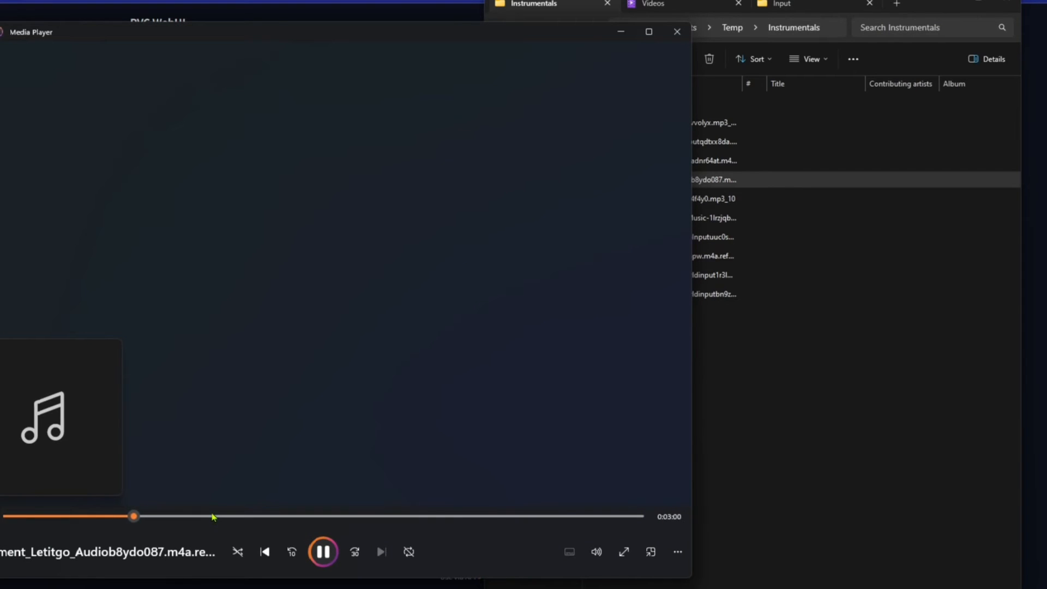
click(323, 552)
key(alt+F4)
Step: Listen to several parts of the vocal_Letitgo_Audiob8ydo087 file in the Temp\Vocals folder
key(alt+Up)
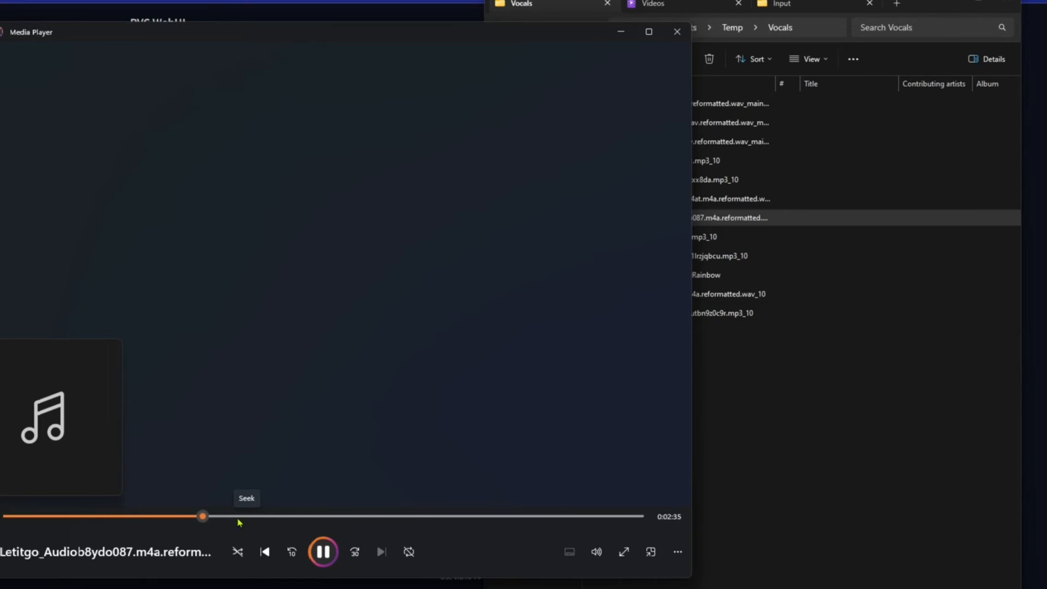
click(332, 554)
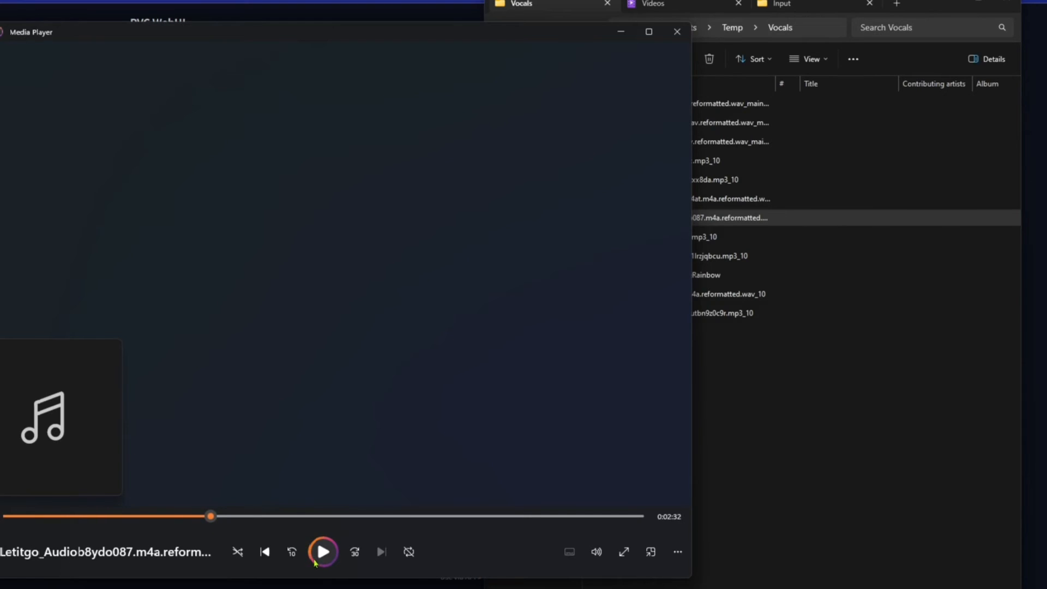
click(251, 517)
click(327, 554)
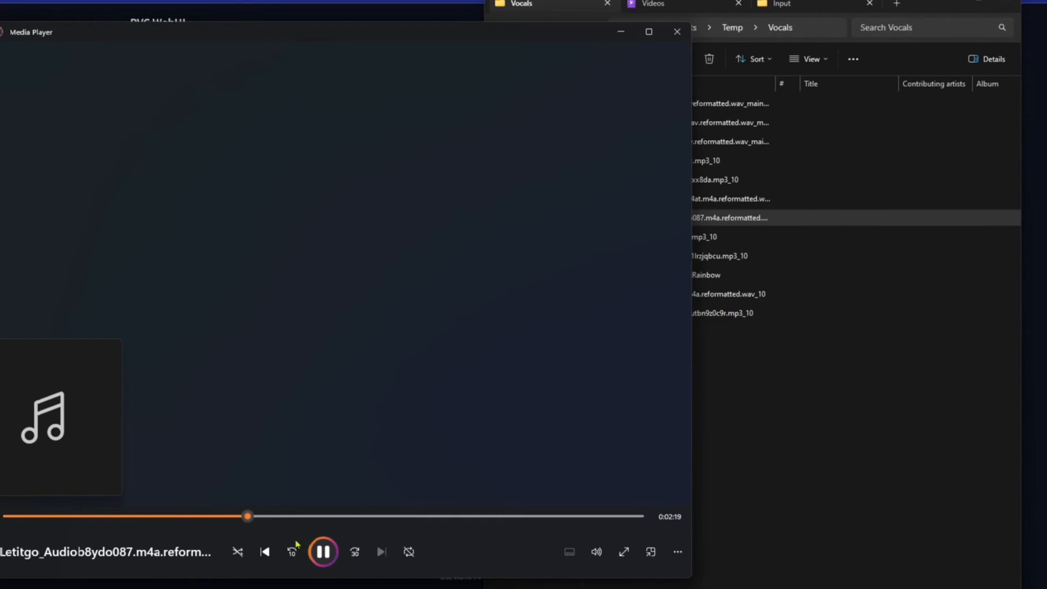
click(323, 552)
click(758, 414)
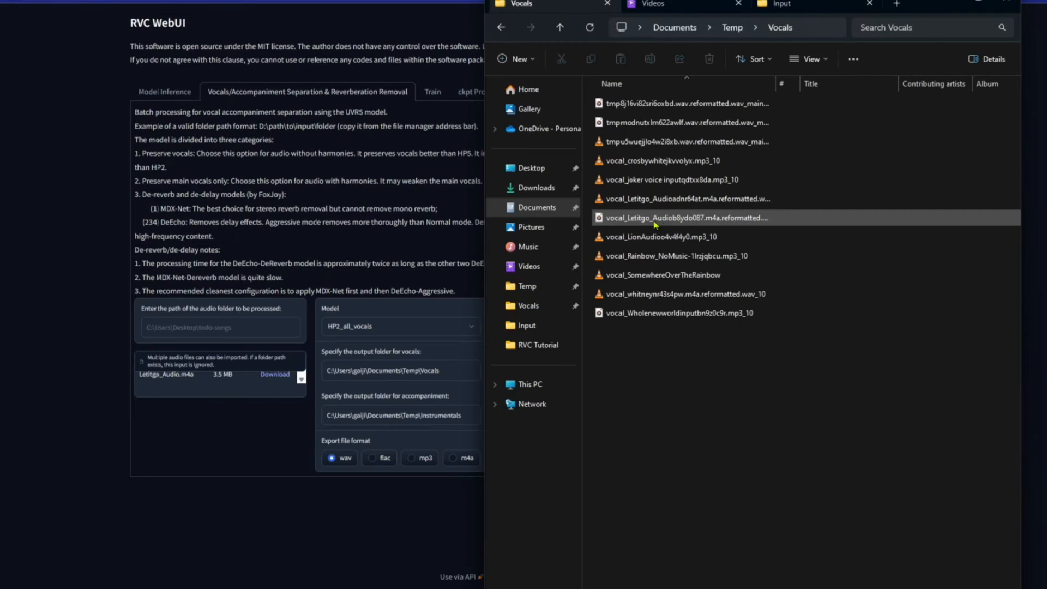
Step: Reset the separation page, load vocal_Letitgo_Audiob8ydo087 from the Vocals folder and select the onnx_dereverb_By_FoxJoy model
click(70, 101)
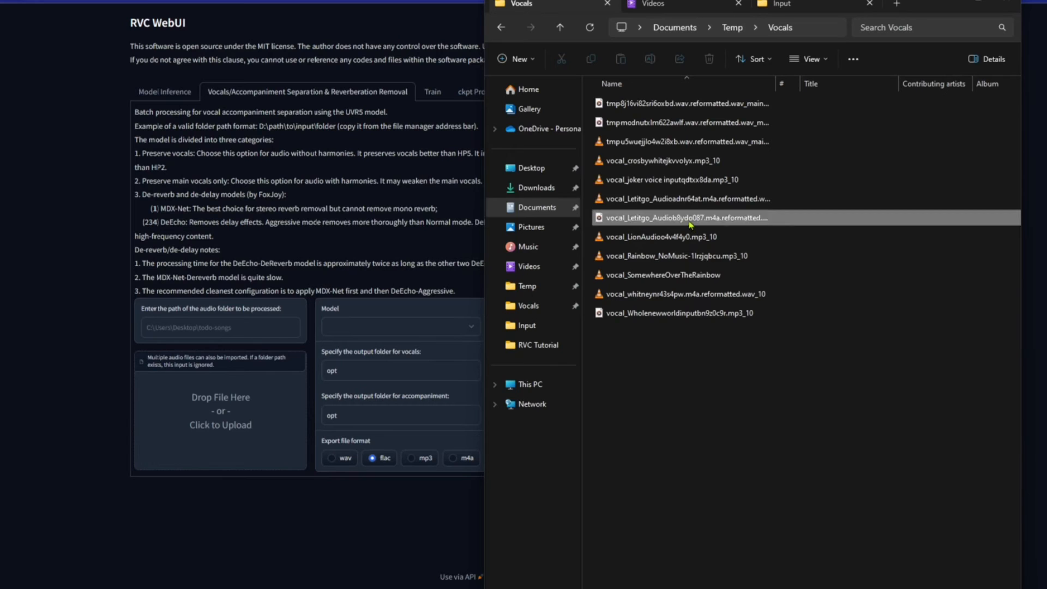
drag(682, 217, 201, 435)
click(370, 329)
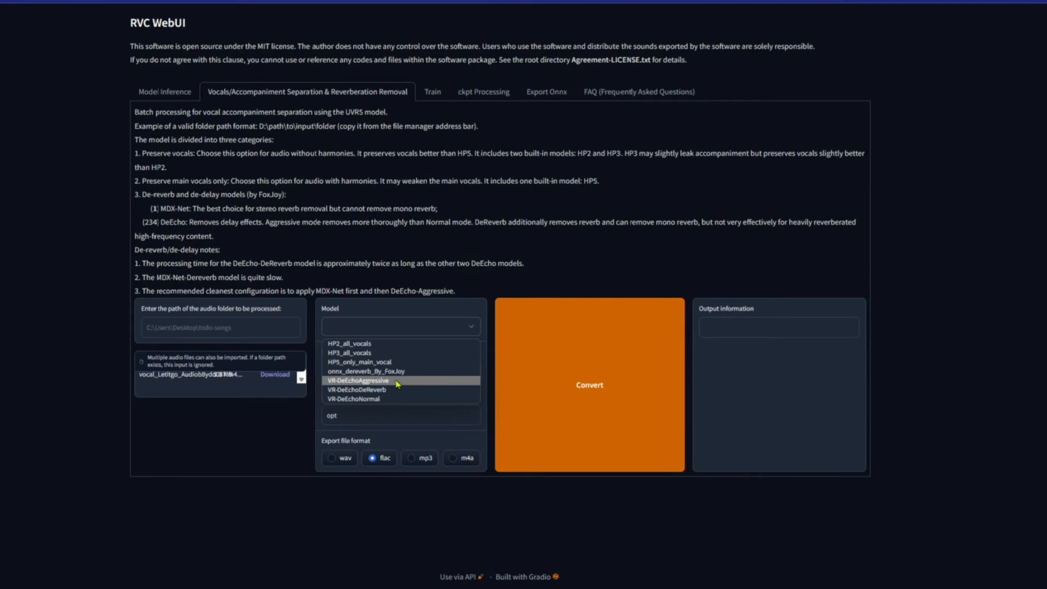
click(401, 377)
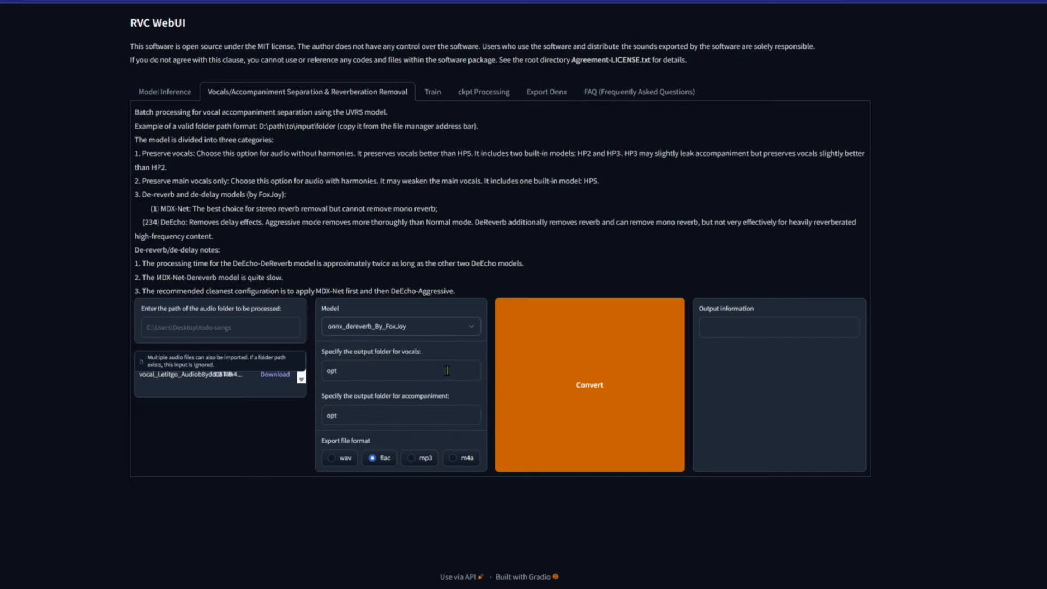
Step: Set both the vocals and accompaniment output folders to Documents\Temp and the export format to wav
key(alt+Tab)
click(803, 30)
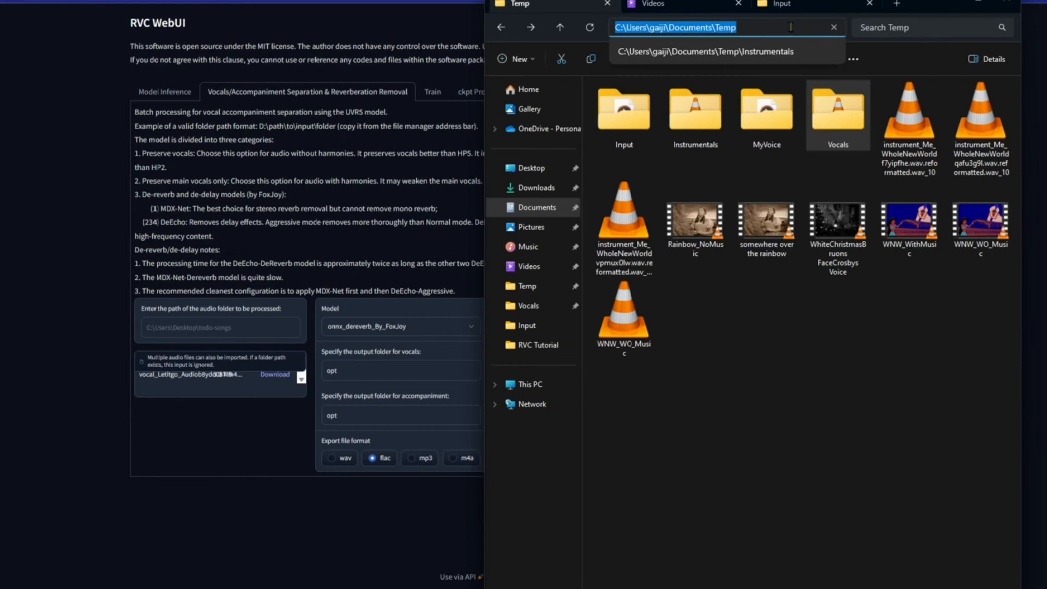
right_click(661, 27)
click(704, 69)
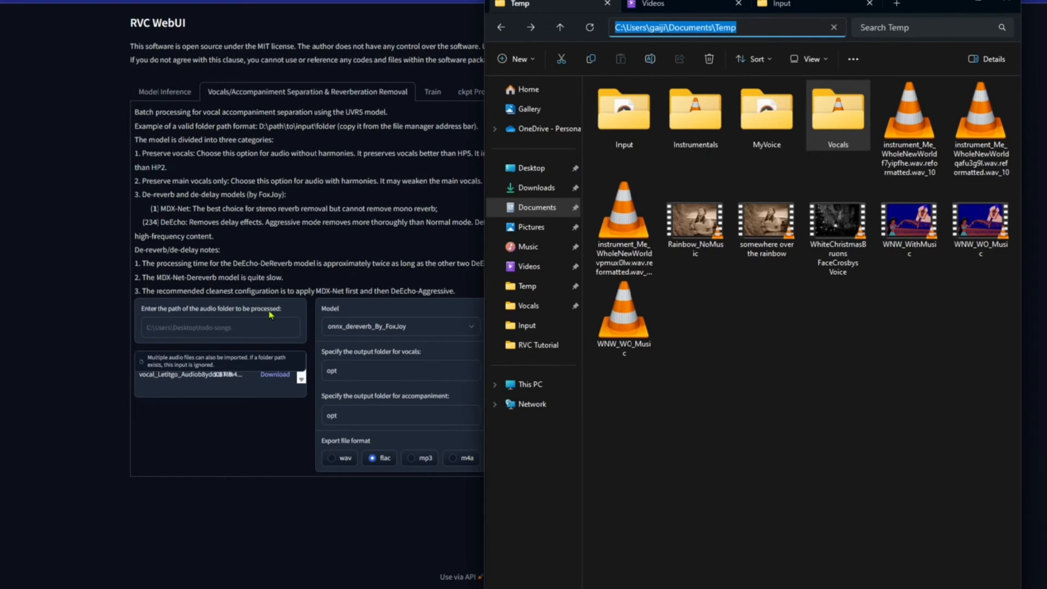
double_click(376, 366)
key(ctrl+v)
double_click(370, 418)
key(ctrl+v)
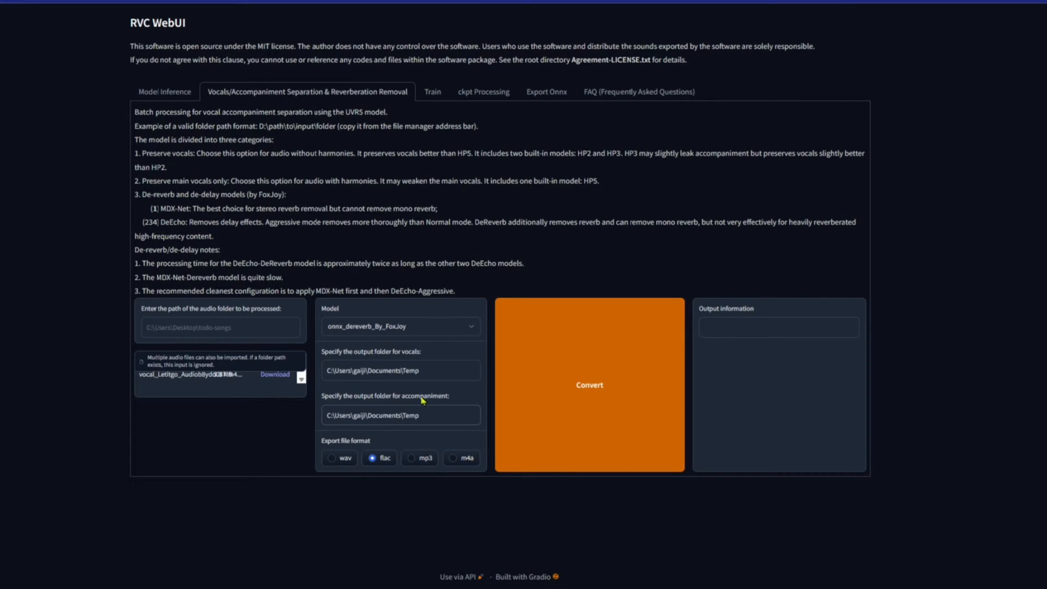
click(334, 458)
Step: Run the dereverb conversion and listen to several parts of the resulting Letitgo main vocal file in Temp
click(615, 414)
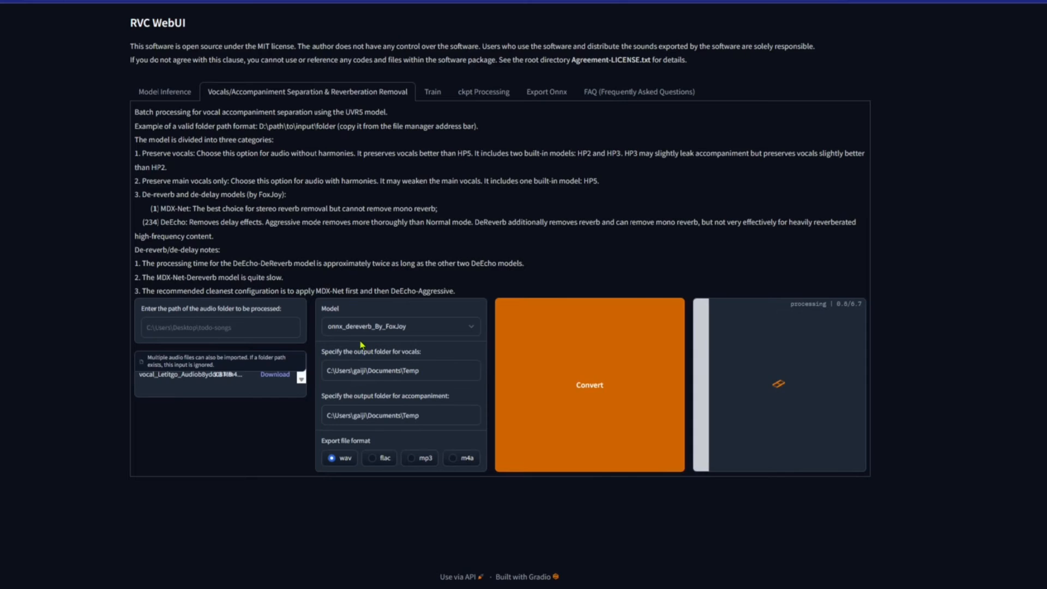
key(alt+Tab)
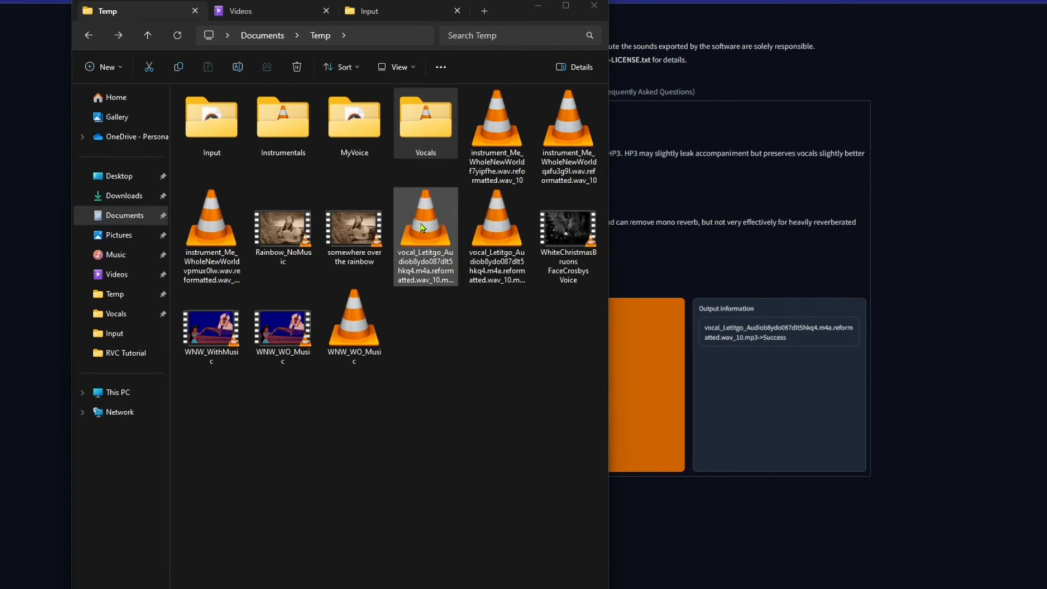
click(421, 227)
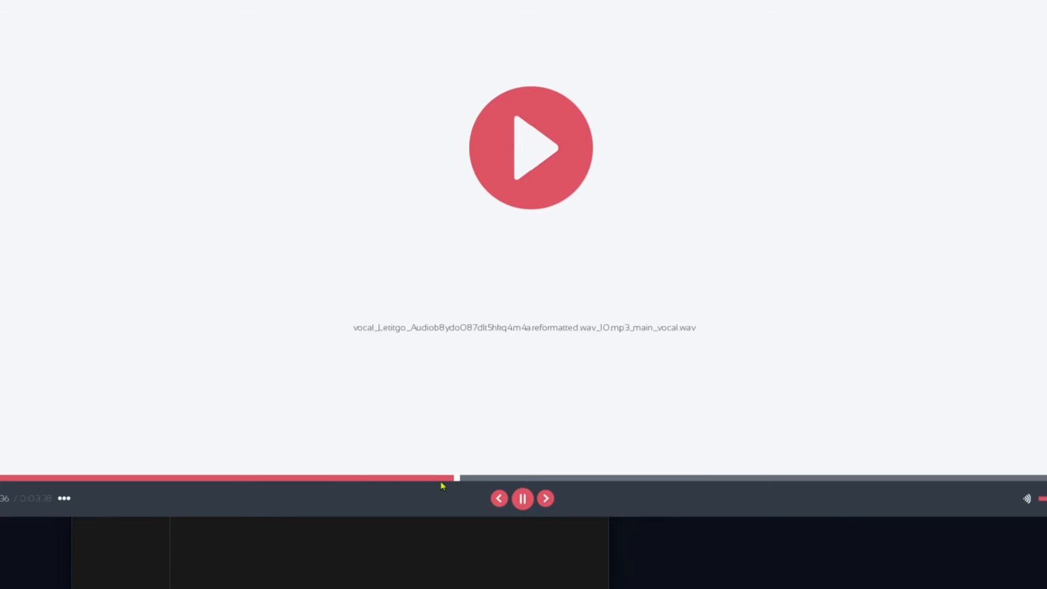
click(345, 478)
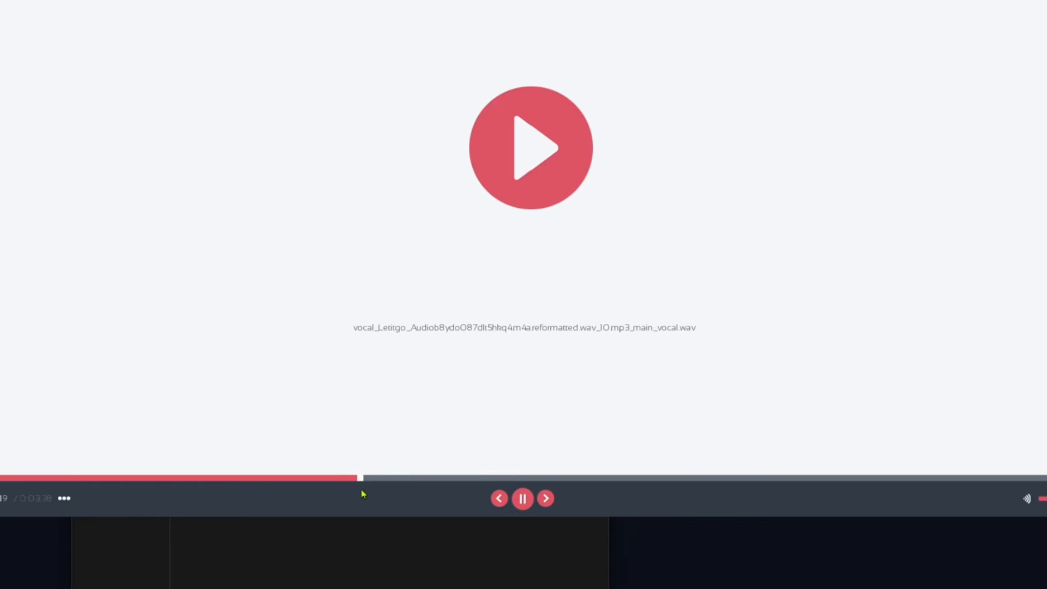
click(244, 479)
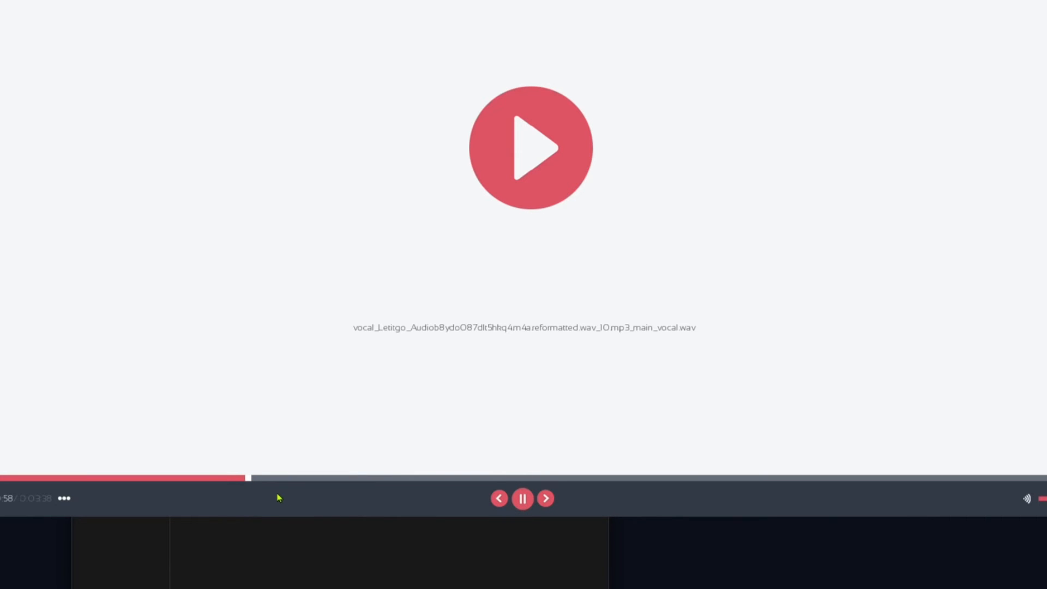
click(316, 482)
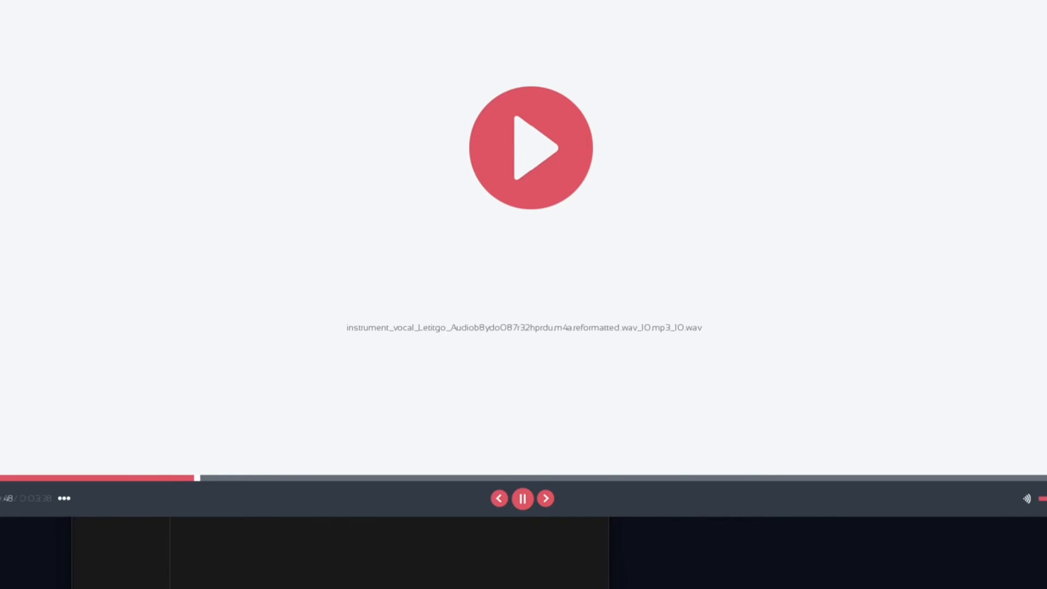
Step: Listen to different parts of the instrument_vocal_Letitgo_Audio wav file
key(Right)
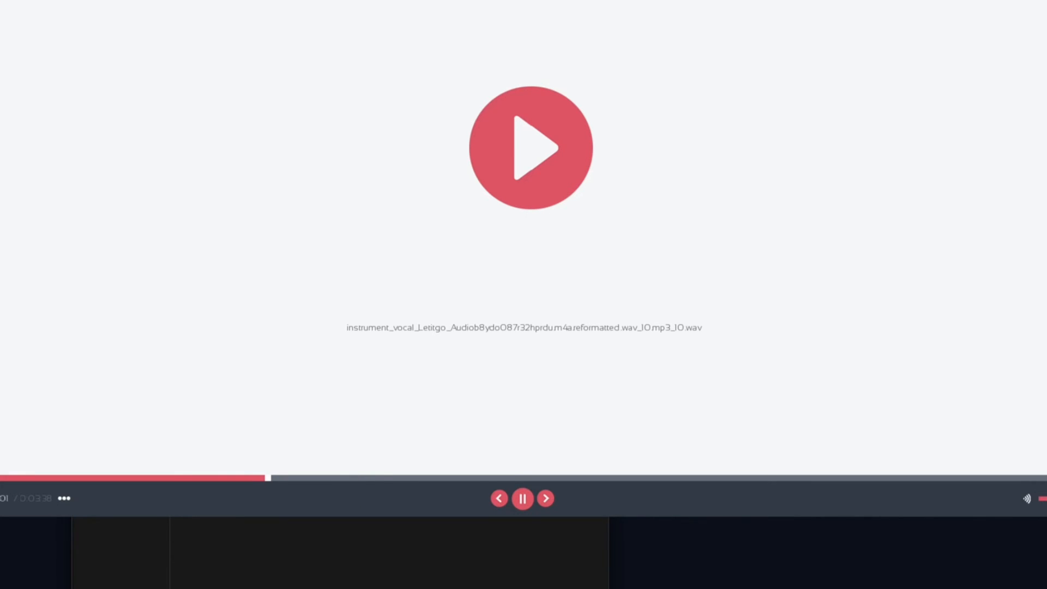
key(Left)
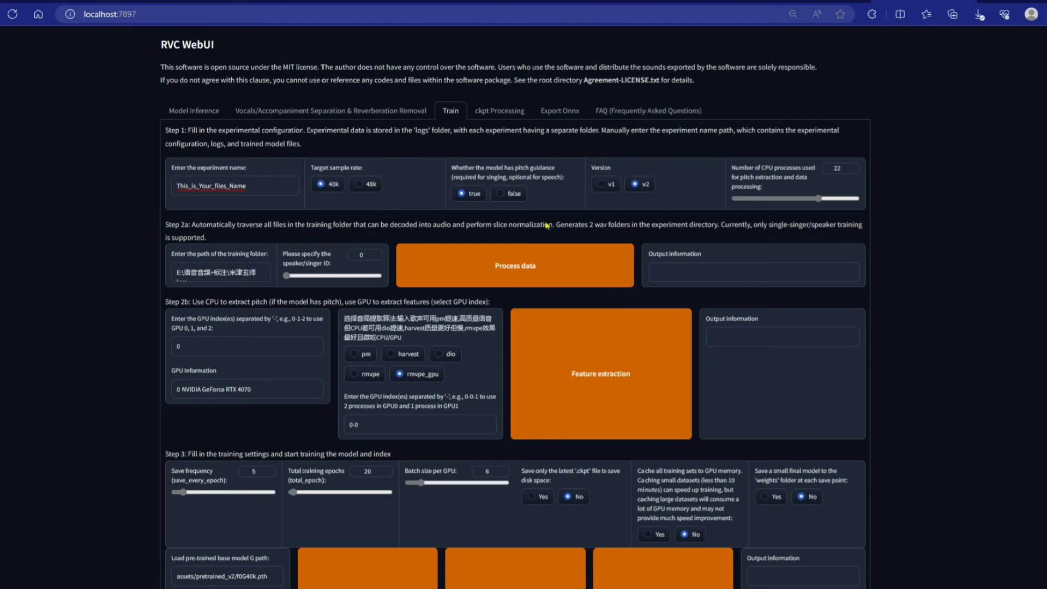
Step: Switch to File Explorer and copy the full path of the Documents\Temp\MyVoice folder
scroll(543, 221, down, 3)
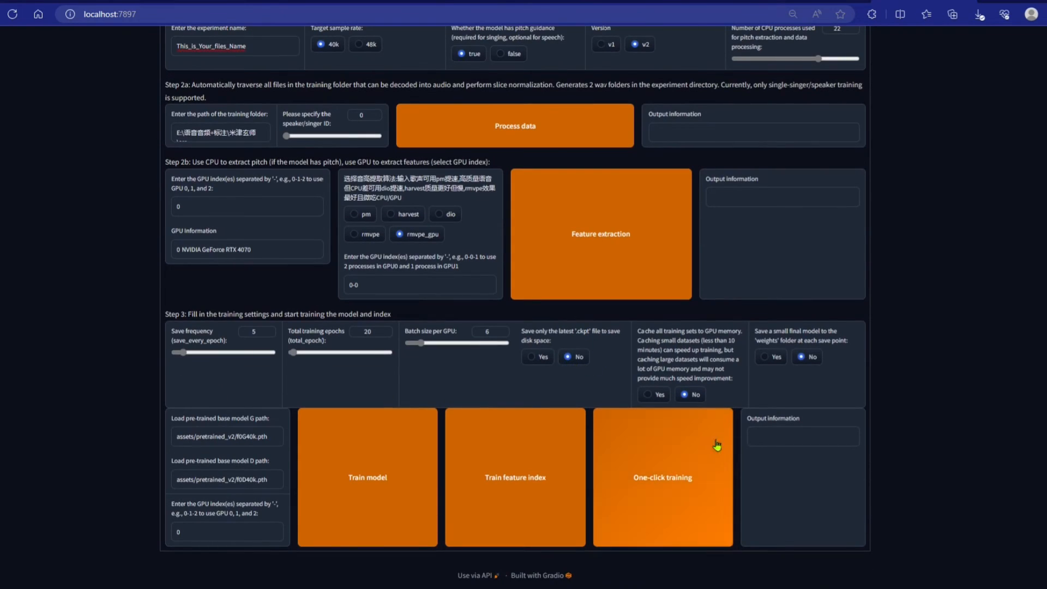
scroll(712, 510, up, 3)
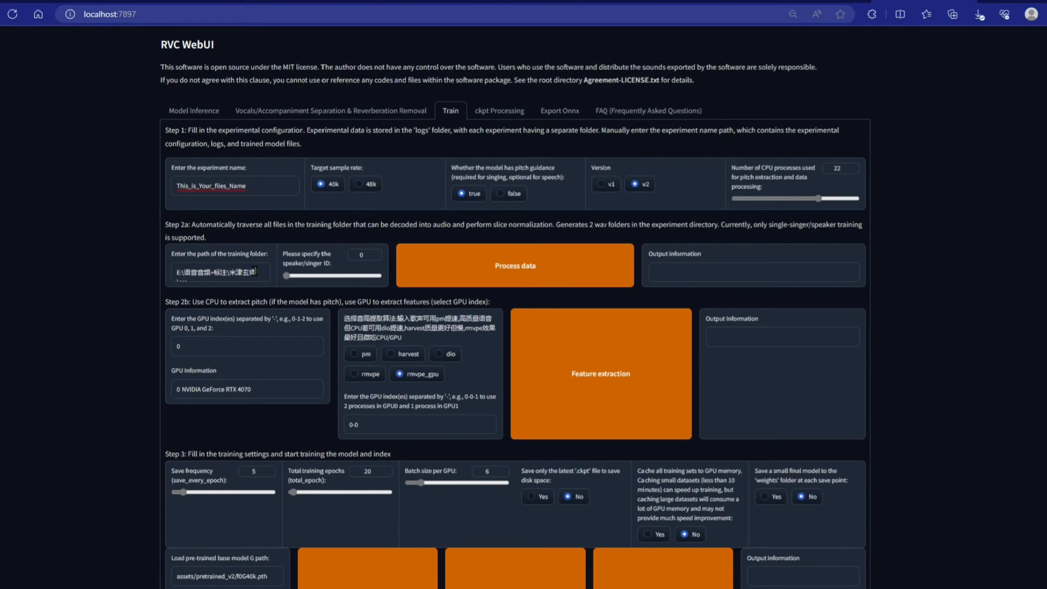
key(alt+Tab)
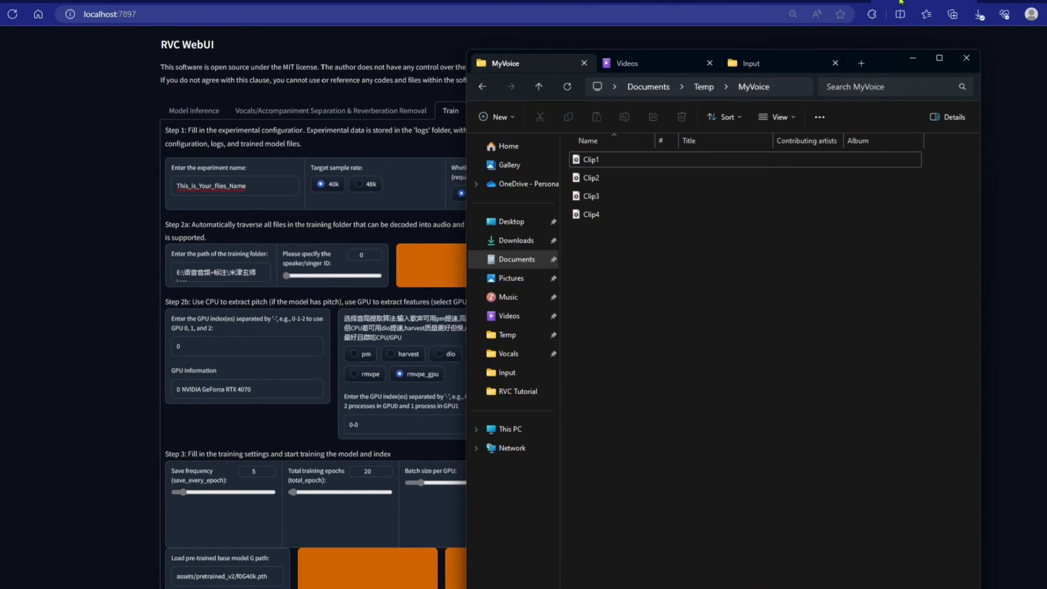
click(717, 83)
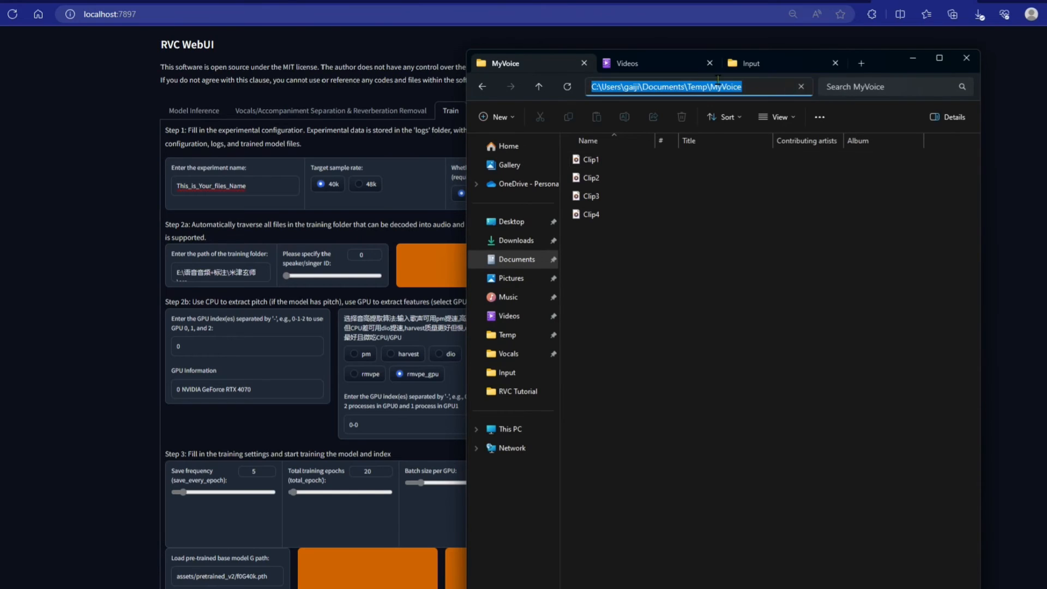
right_click(717, 86)
click(718, 109)
click(731, 379)
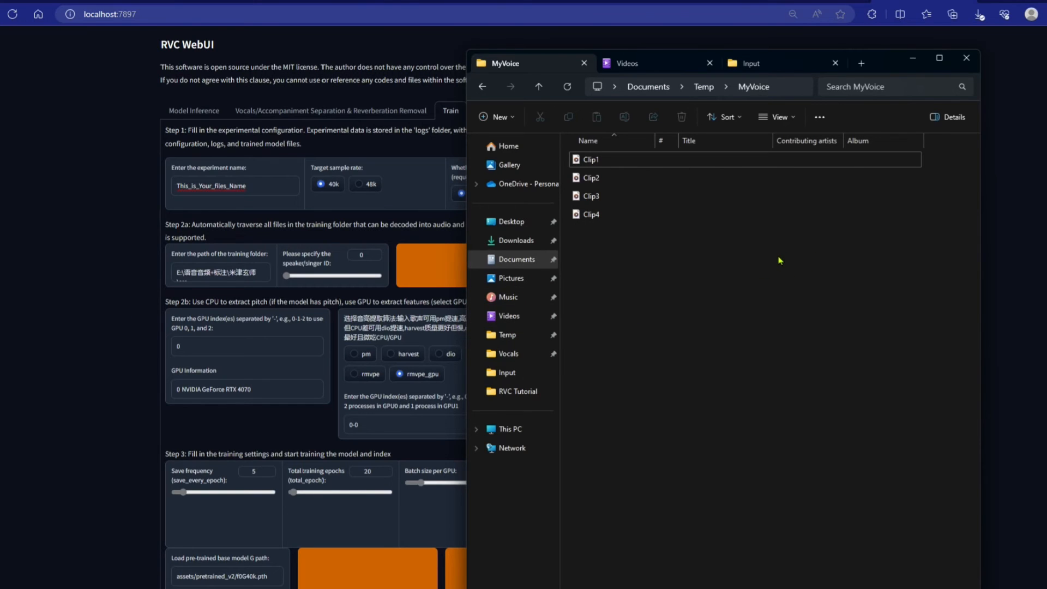
click(793, 87)
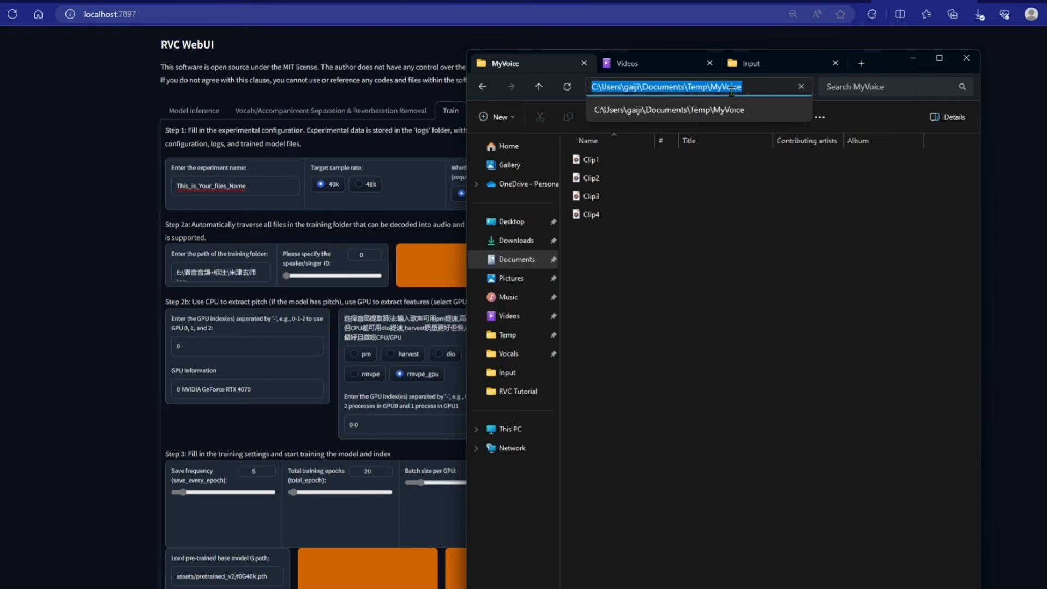
right_click(708, 87)
click(727, 118)
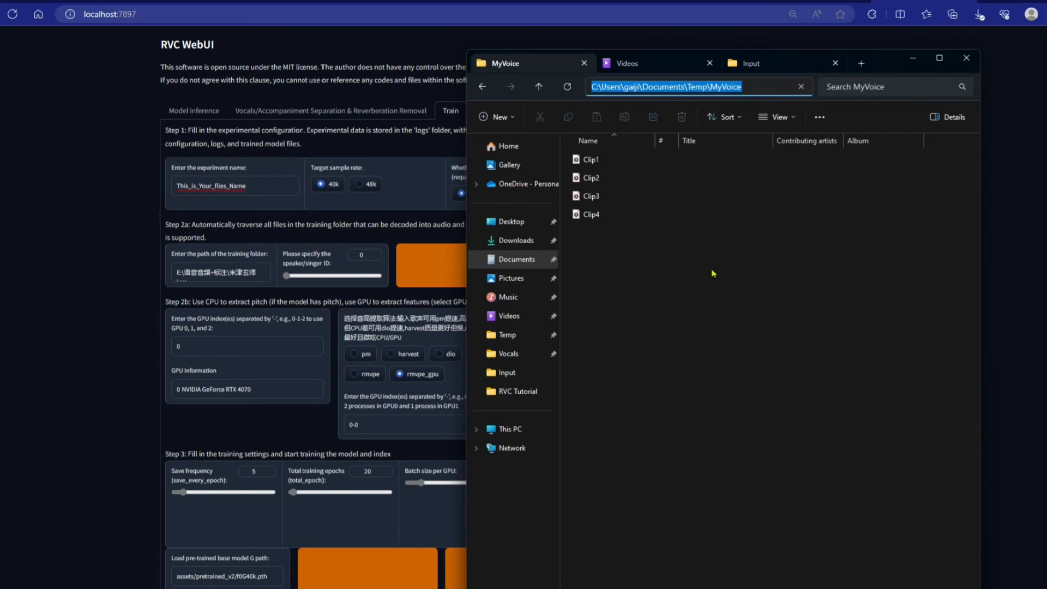
click(719, 250)
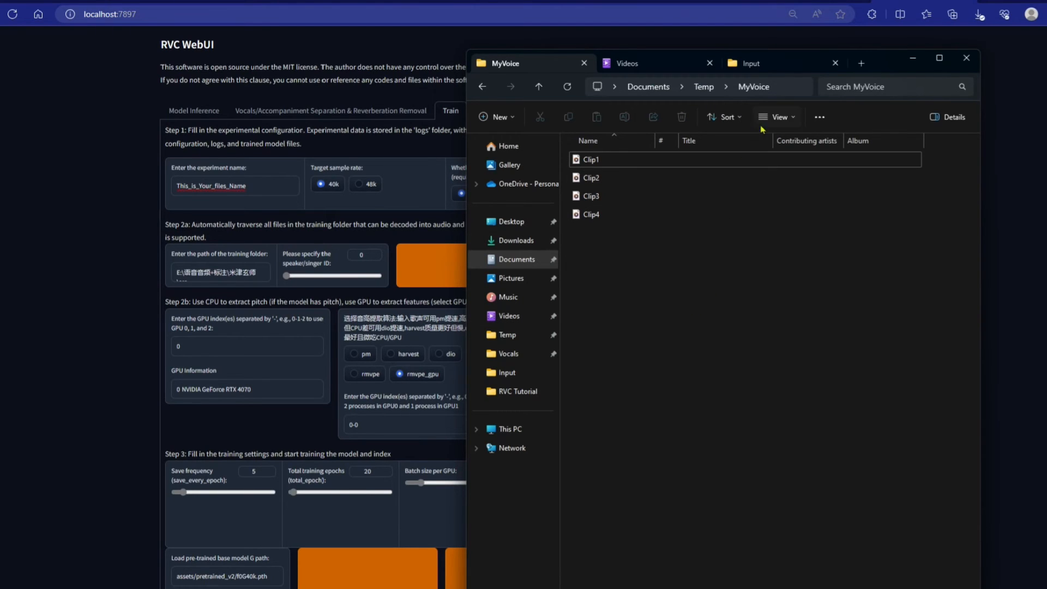
Step: Set the training folder path in RVC WebUI to the copied Documents\Temp\MyVoice path and review the training settings
triple_click(224, 273)
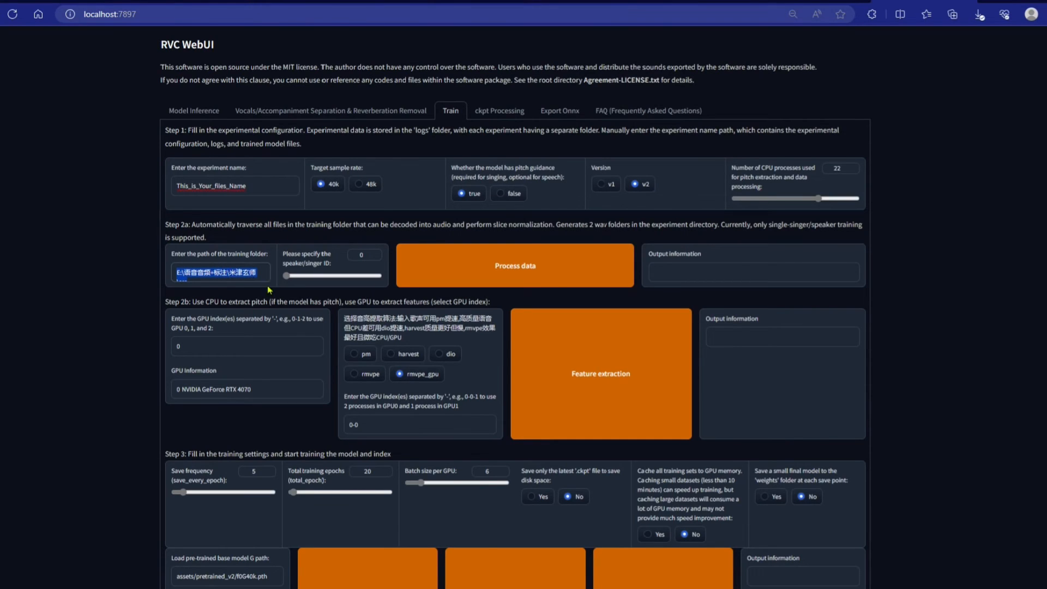
key(ctrl+v)
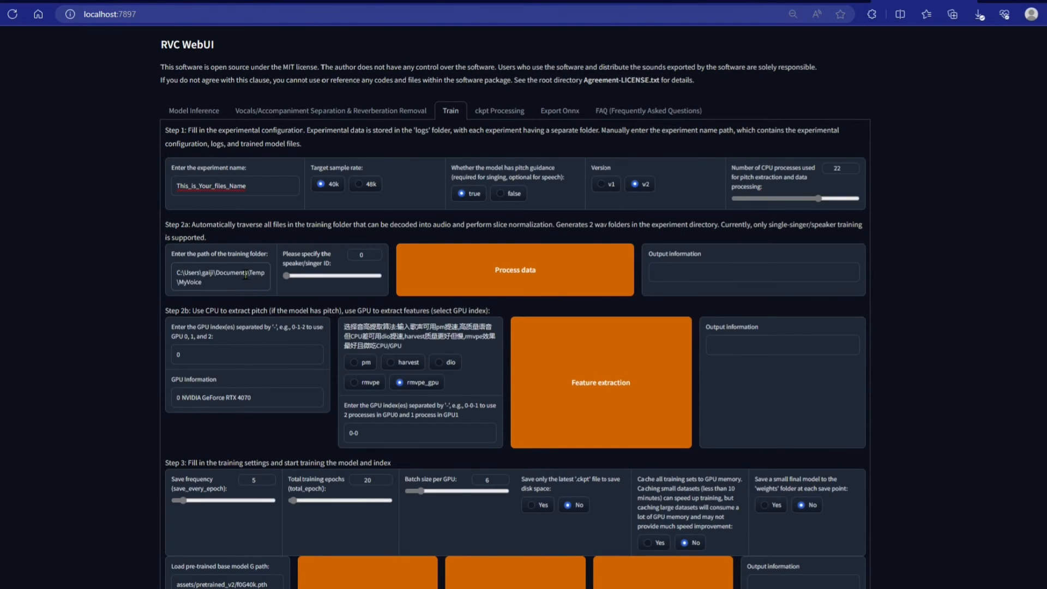
scroll(603, 300, down, 3)
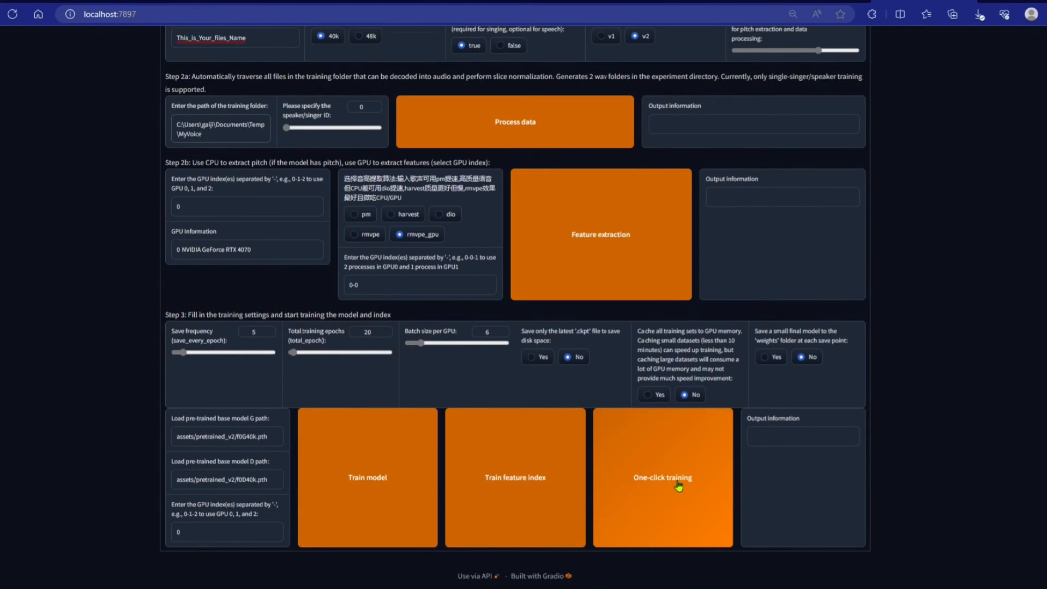
scroll(676, 507, up, 2)
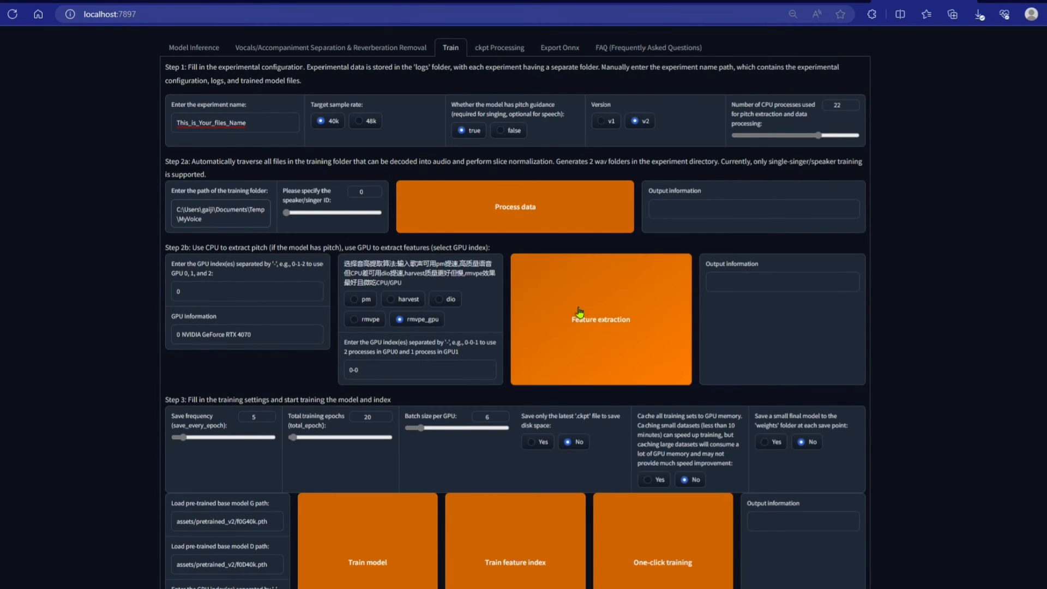
scroll(594, 373, up, 1)
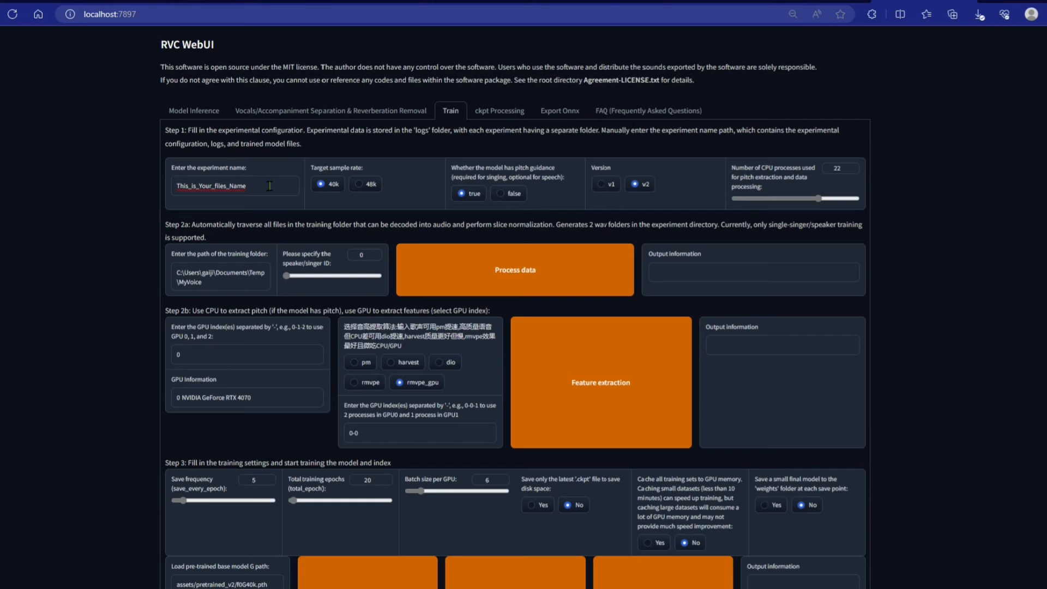
Step: Look at the Model Inference page and return to the experiment name in the training settings
click(193, 110)
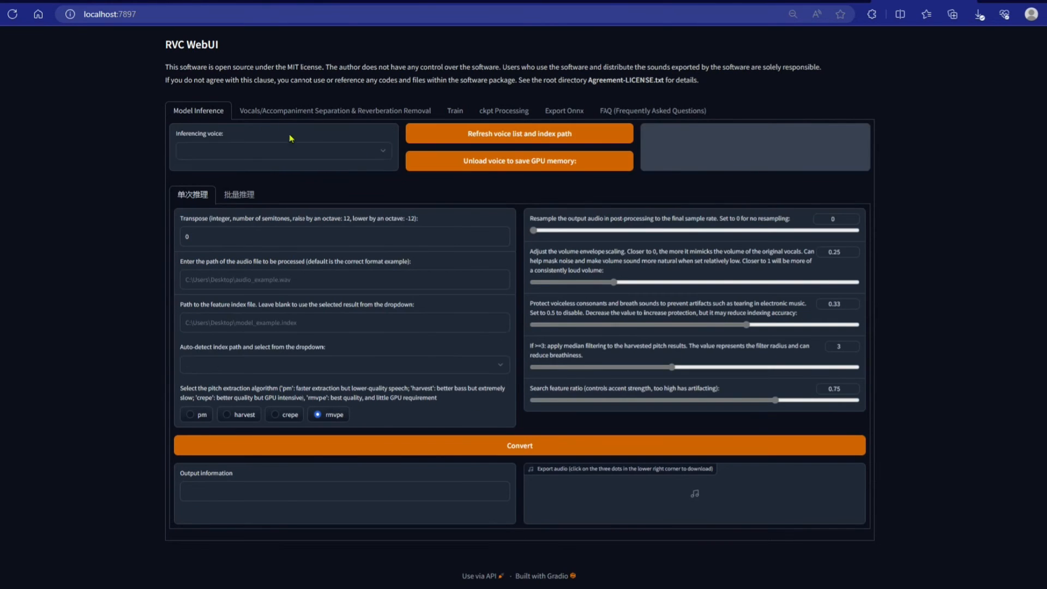
click(455, 110)
right_click(270, 186)
click(402, 191)
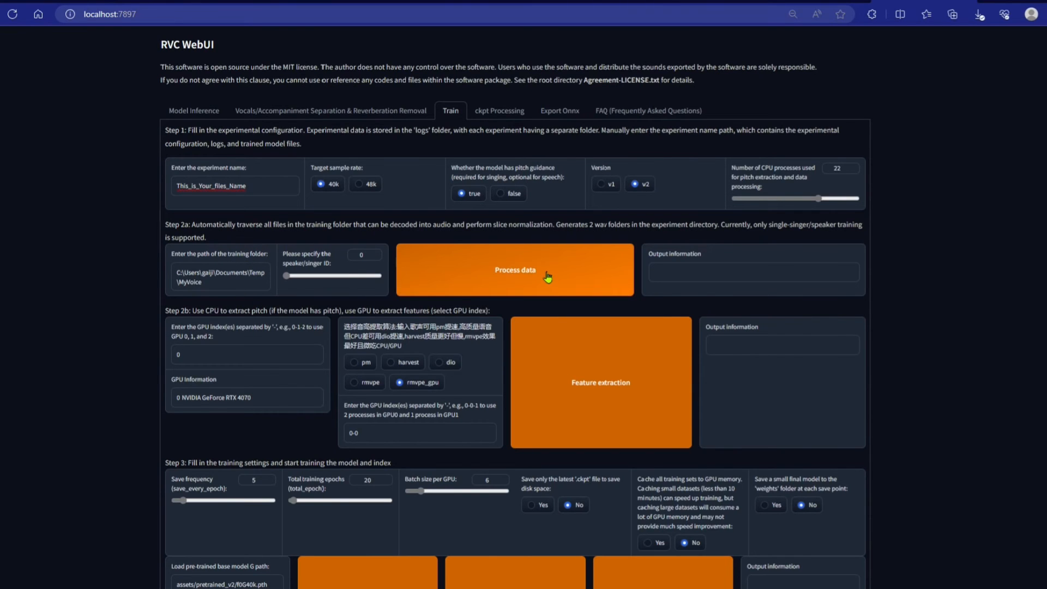
Step: Process the training data from the MyVoice folder and check the log in the command window
click(518, 272)
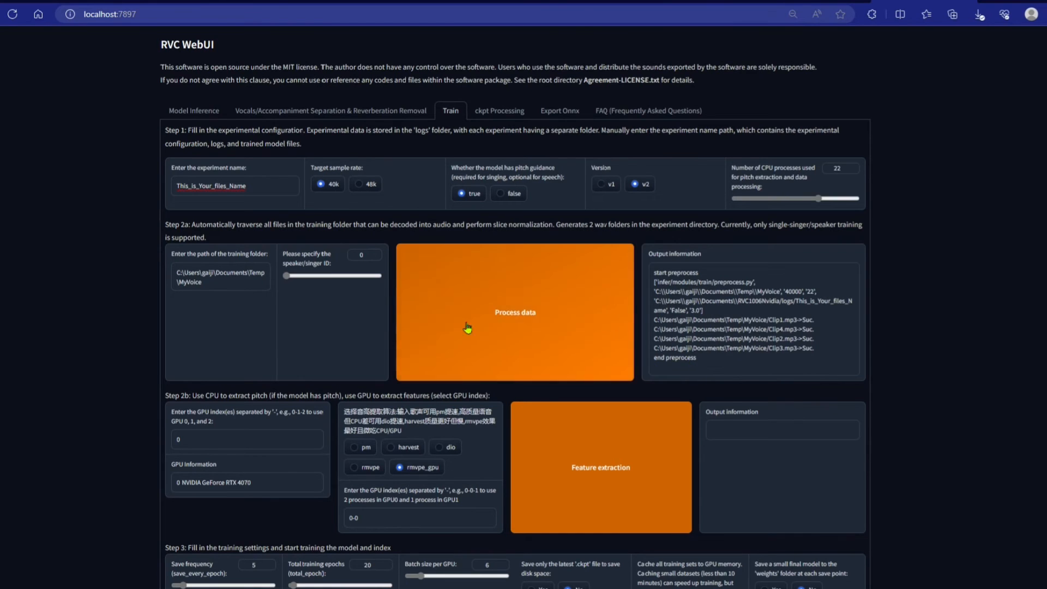
key(alt+Tab)
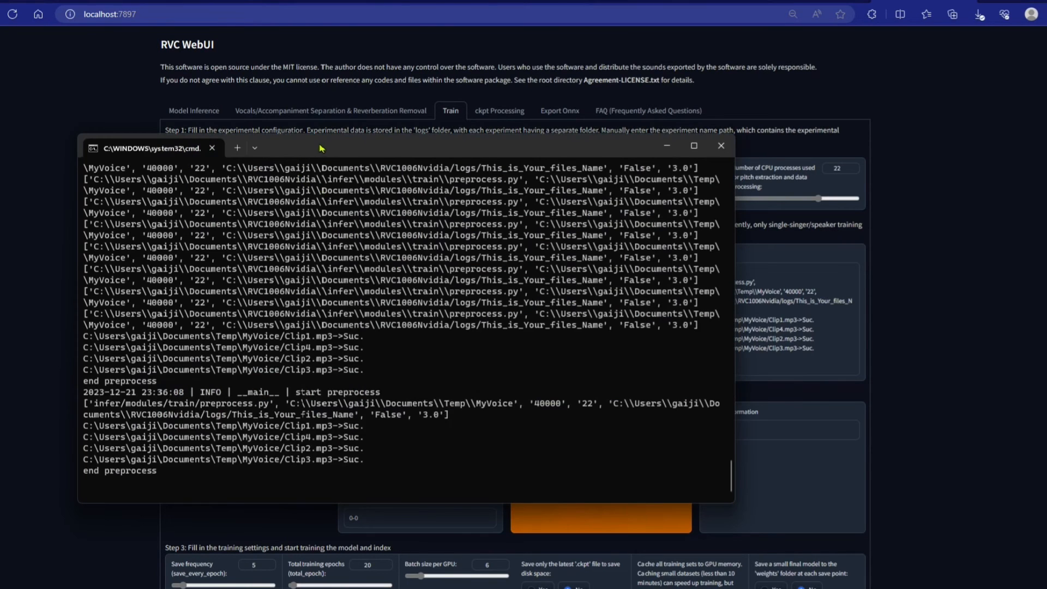
drag(576, 155, 619, 153)
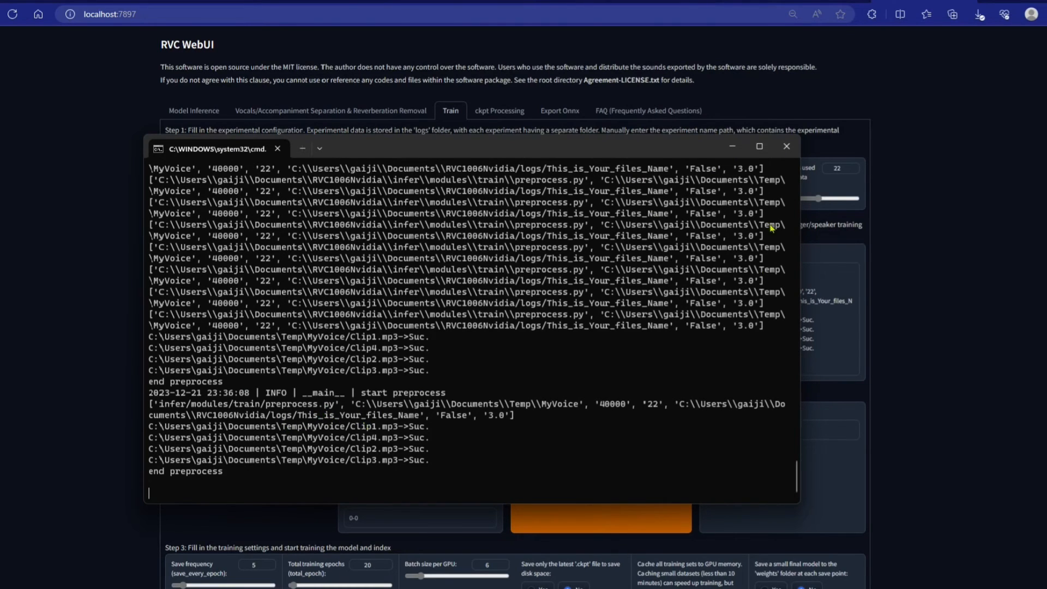
click(733, 148)
Step: Run feature extraction on the processed training data
scroll(185, 274, down, 3)
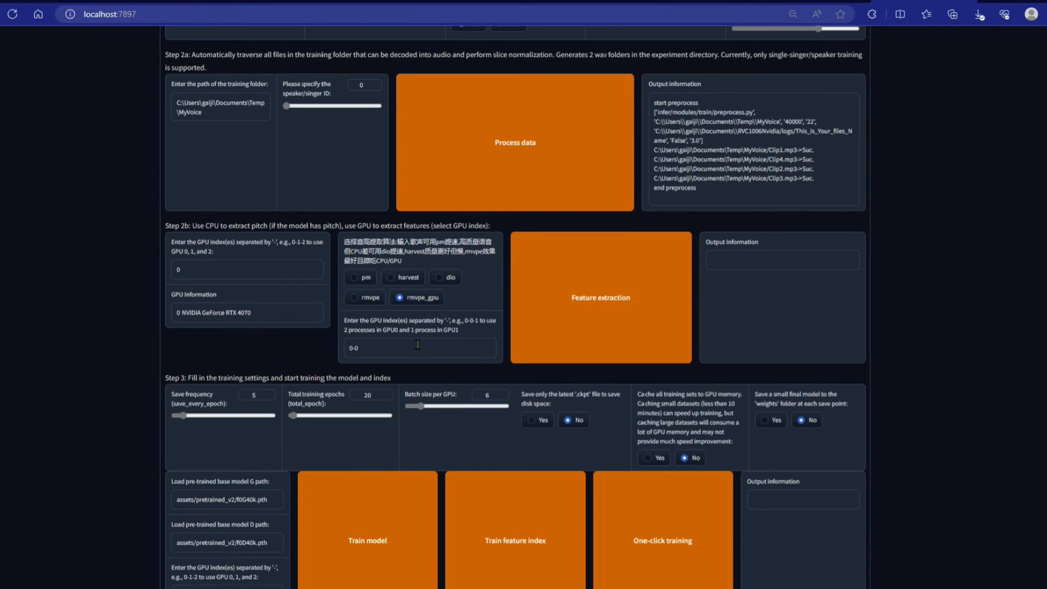
click(638, 286)
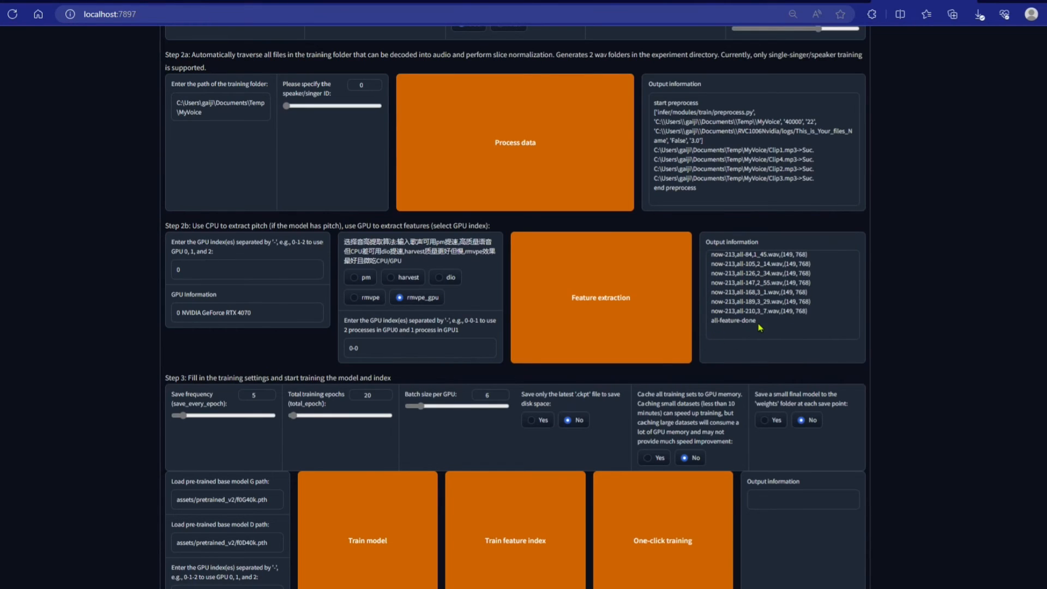
Step: Set the total training epochs to 100 in the Step 3 training settings
drag(172, 395, 208, 396)
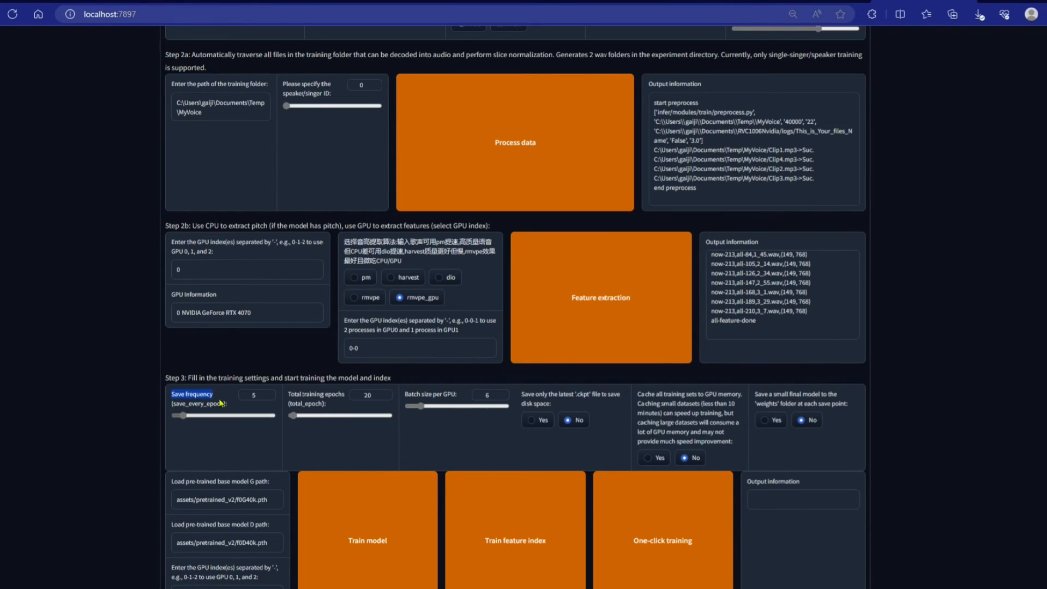
click(219, 410)
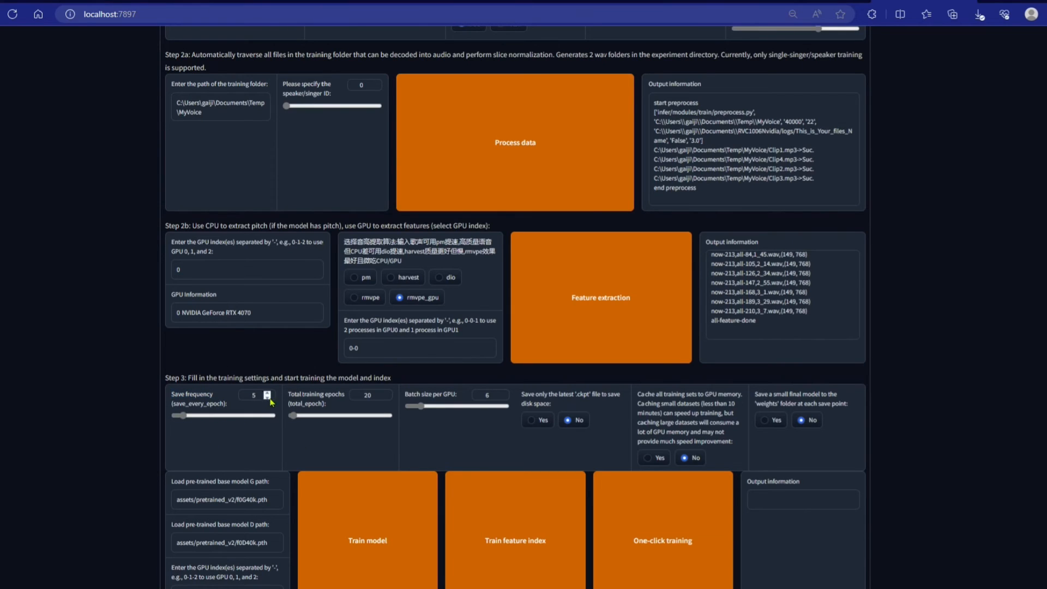
triple_click(298, 400)
click(314, 401)
double_click(370, 396)
text(2)
double_click(367, 394)
click(366, 394)
text(100)
click(361, 443)
Step: Set the save frequency to 50 and choose to save a small final model at each save point
drag(184, 416, 275, 418)
click(765, 419)
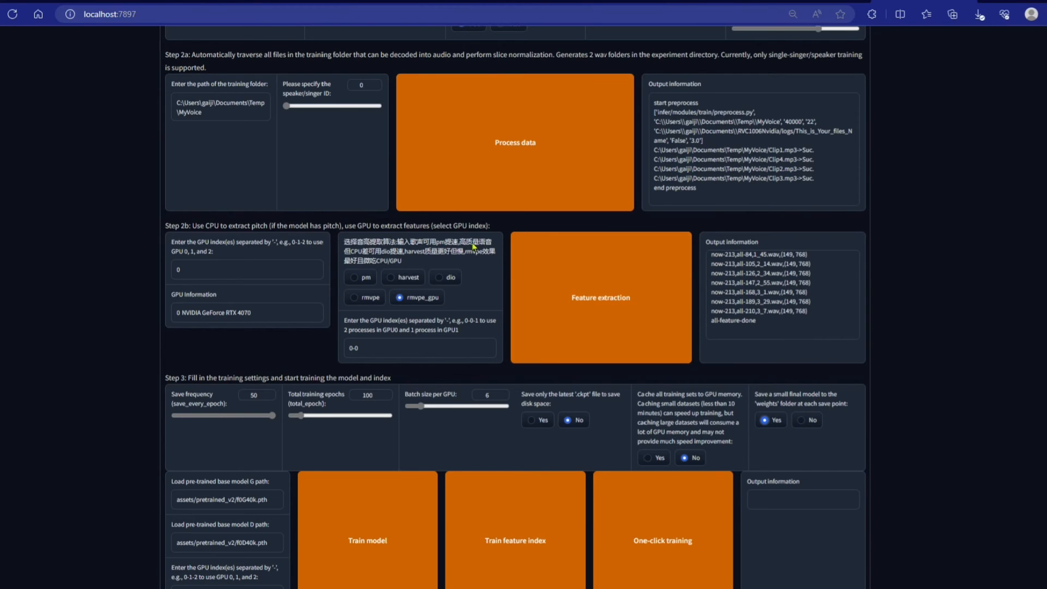
Step: Examine the inferencing voice list on the Model Inference page
scroll(349, 224, up, 4)
click(198, 110)
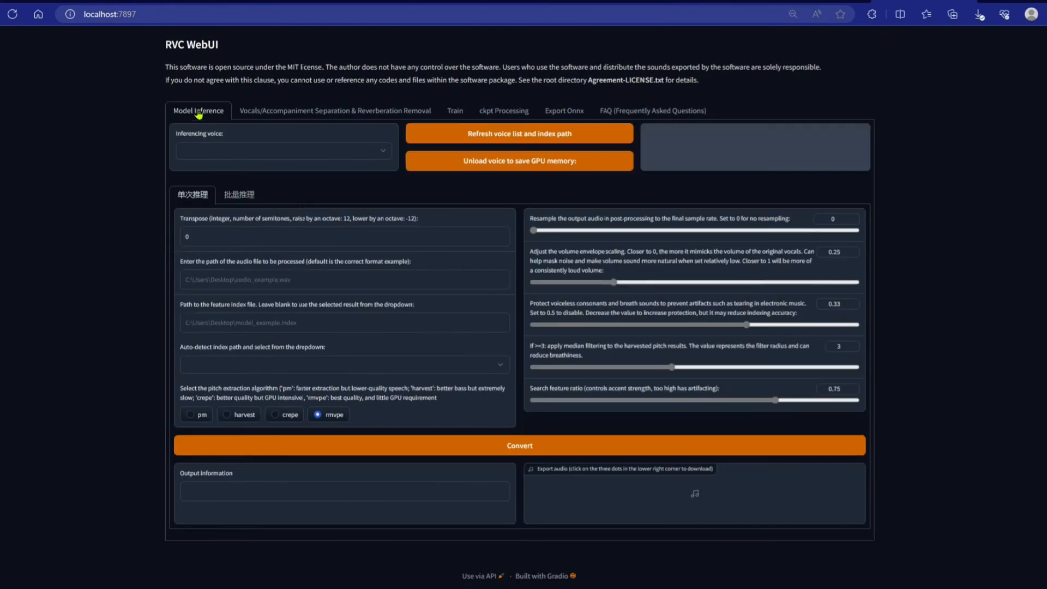
click(276, 152)
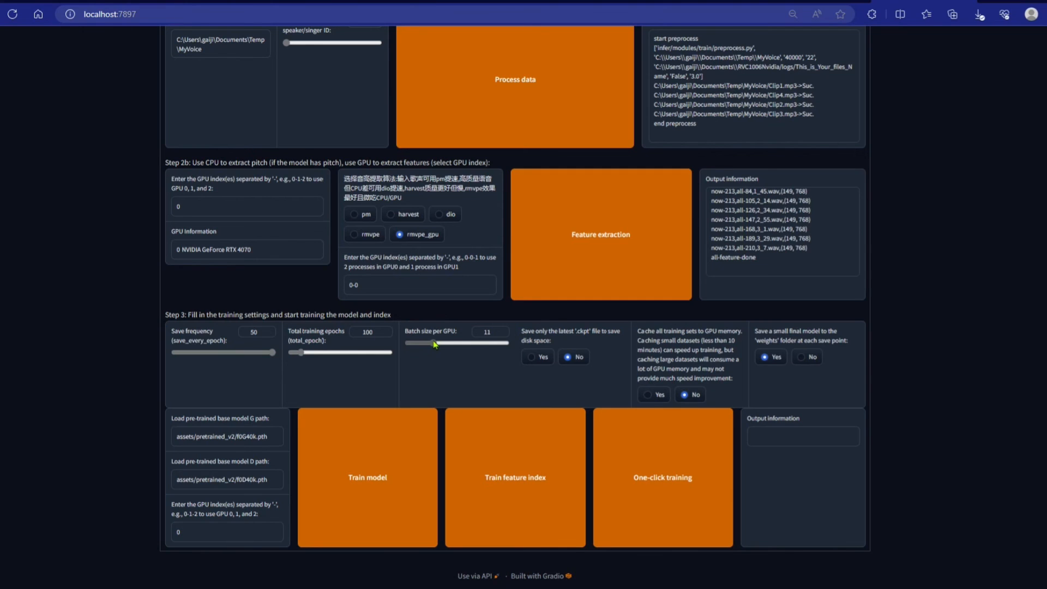
Step: Raise the batch size per GPU to 40 in the training settings
mouse_move(435, 343)
mouse_down()
mouse_move(422, 348)
mouse_move(441, 348)
mouse_up()
drag(443, 347, 473, 347)
drag(484, 345, 507, 346)
Step: Review the GPU memory caching and small final model options, and where saved models are chosen for inference
drag(645, 331, 693, 373)
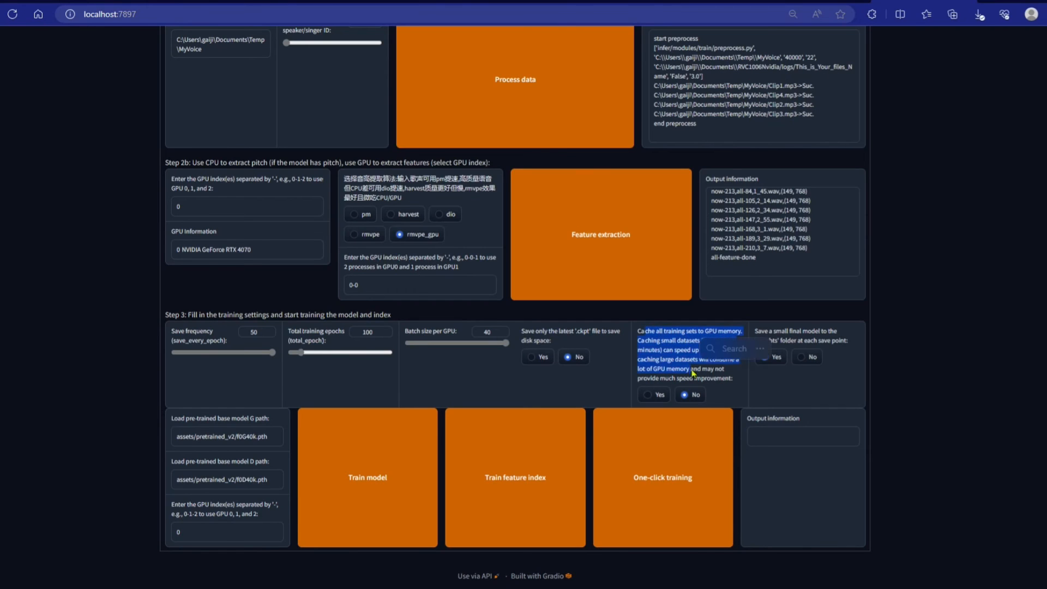
click(670, 363)
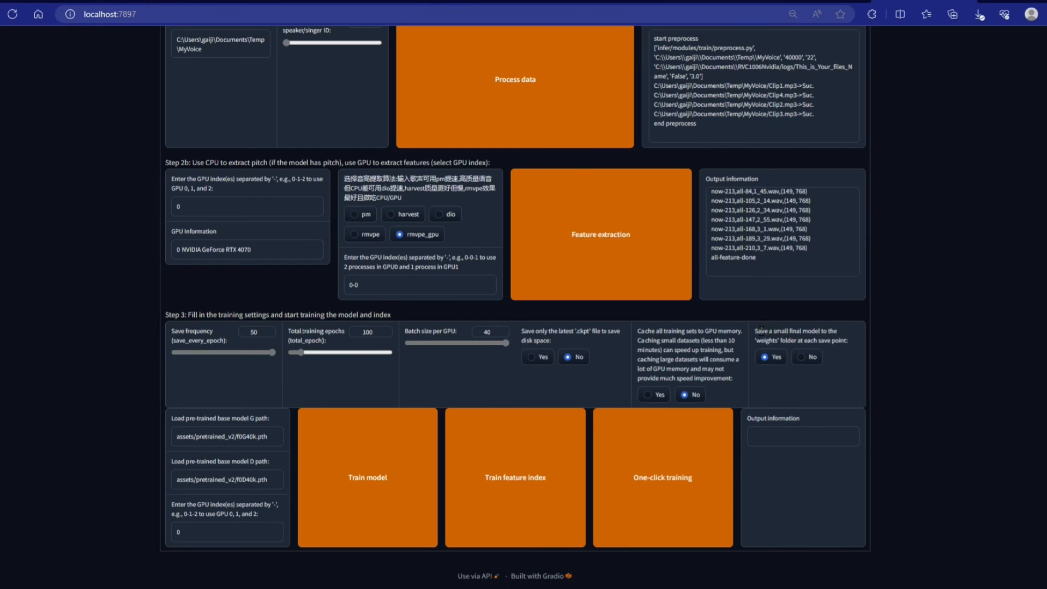
drag(756, 336, 854, 345)
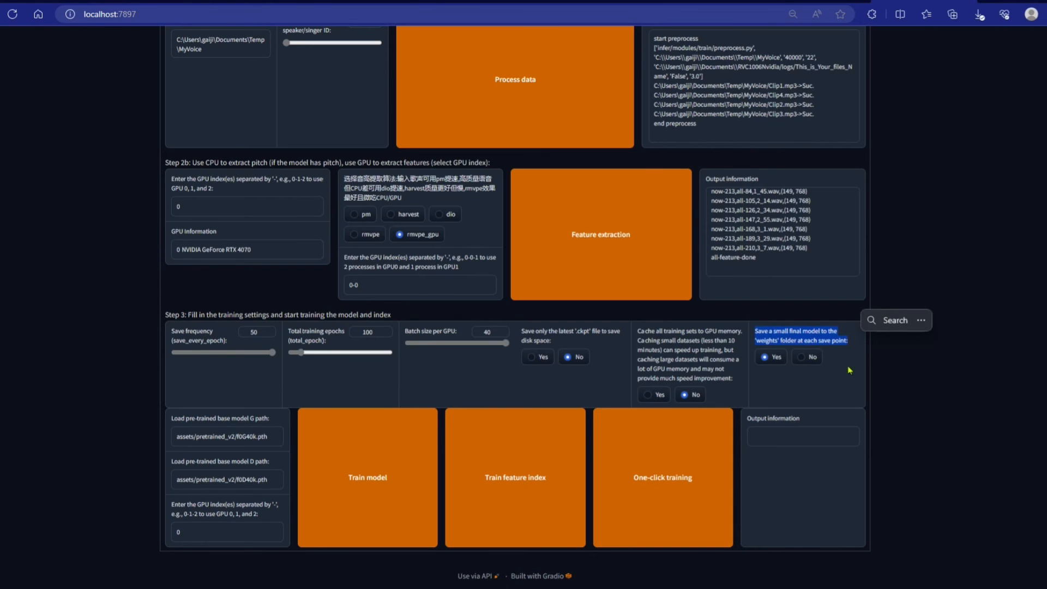
scroll(382, 256, up, 6)
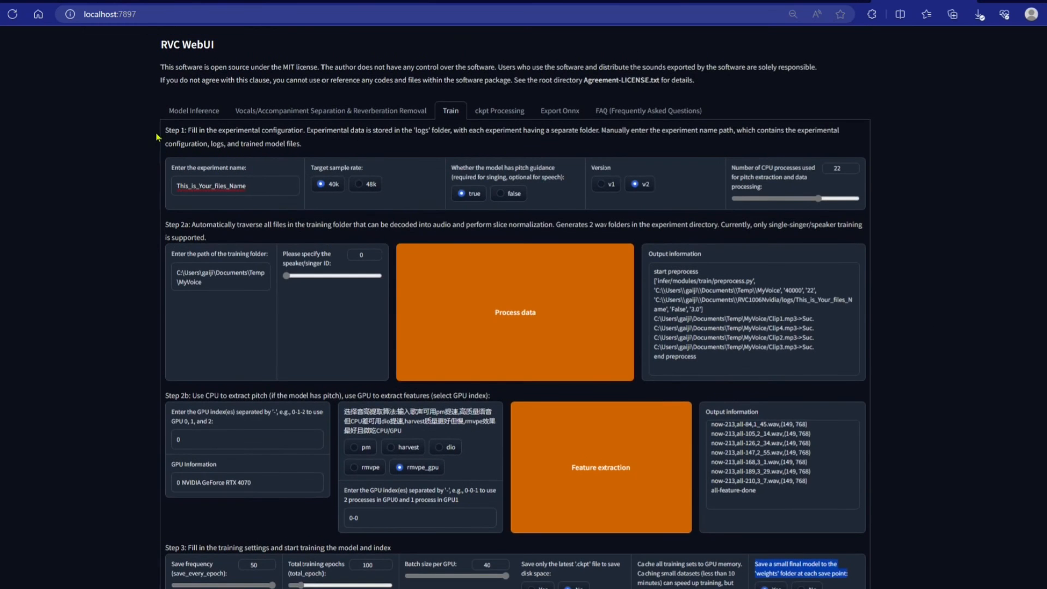
click(188, 110)
click(246, 150)
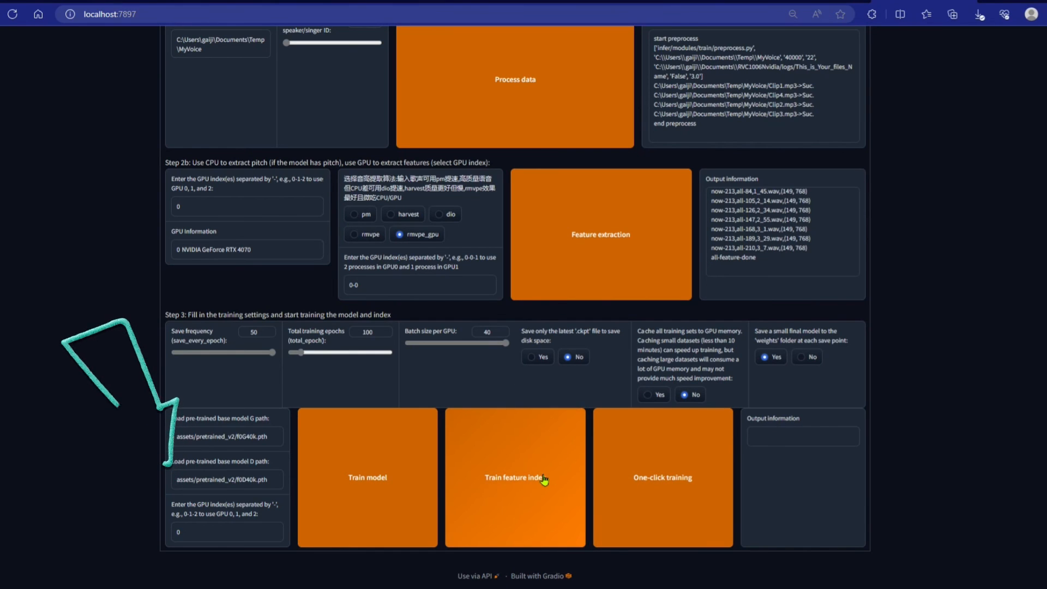
Step: Train the feature index for the This_is_Your_files_Name experiment and review the training page
click(519, 499)
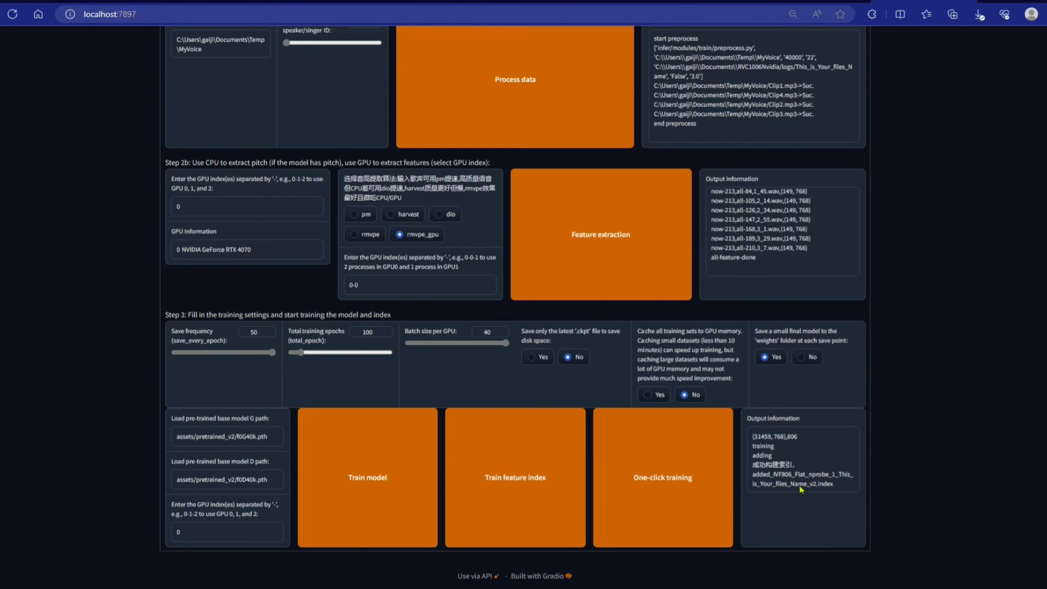
scroll(840, 493, up, 5)
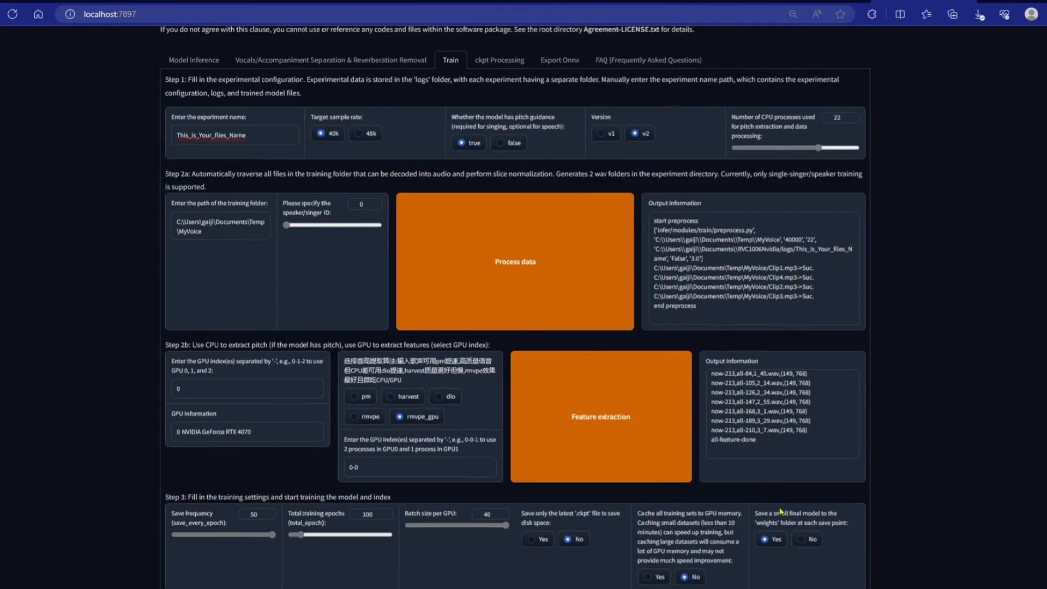
scroll(683, 307, down, 4)
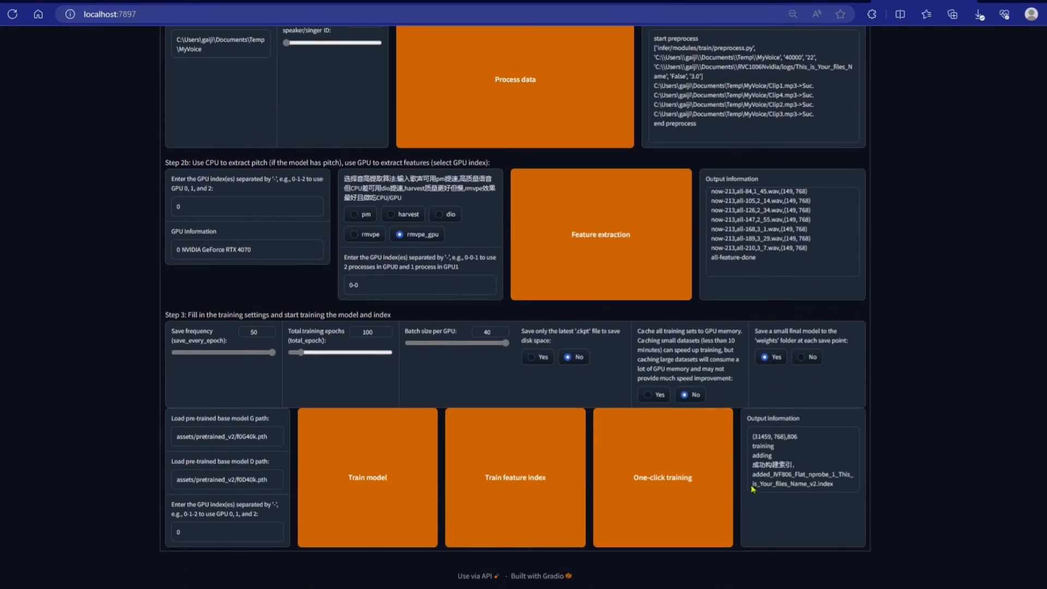
Step: Start training the voice model for the This_is_Your_files_Name experiment
click(393, 474)
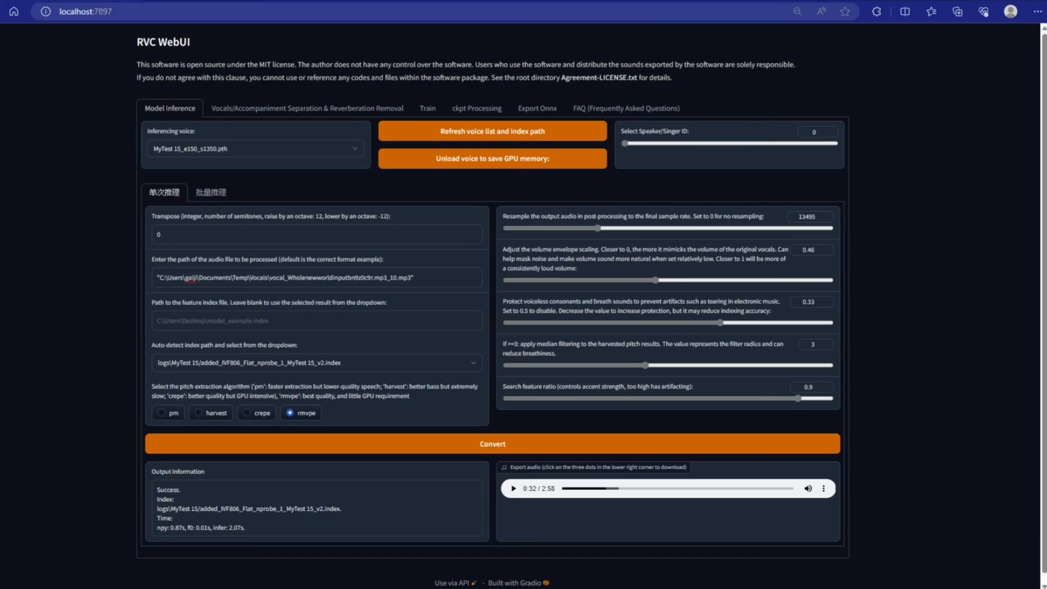
Step: Review the Train and Model Inference pages, and pause playback of Me_WholeNewWorld_GoodNeg3Transpose.wav
click(429, 109)
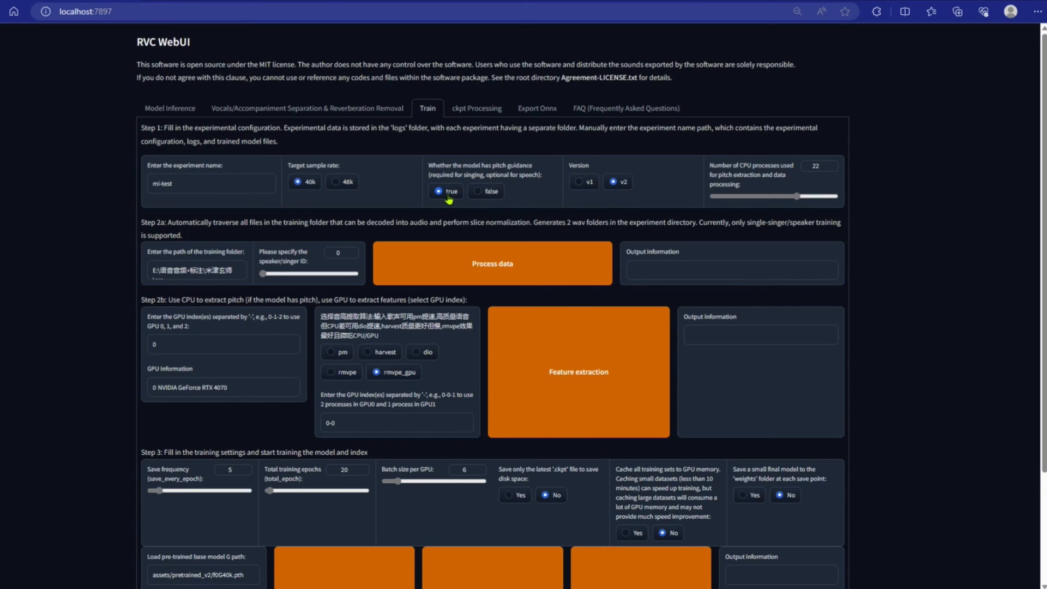
click(185, 112)
key(space)
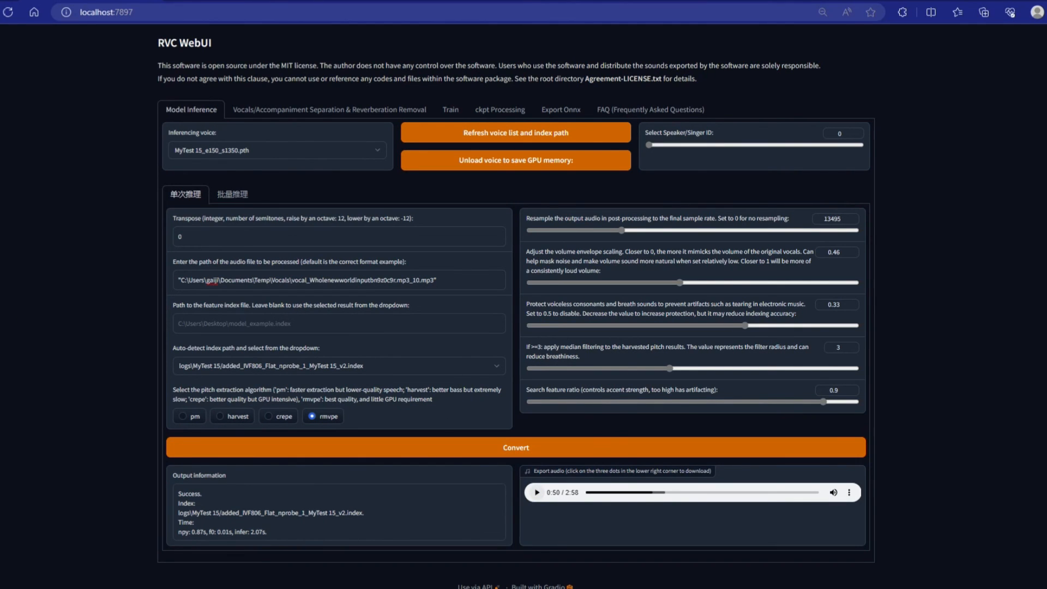
click(450, 109)
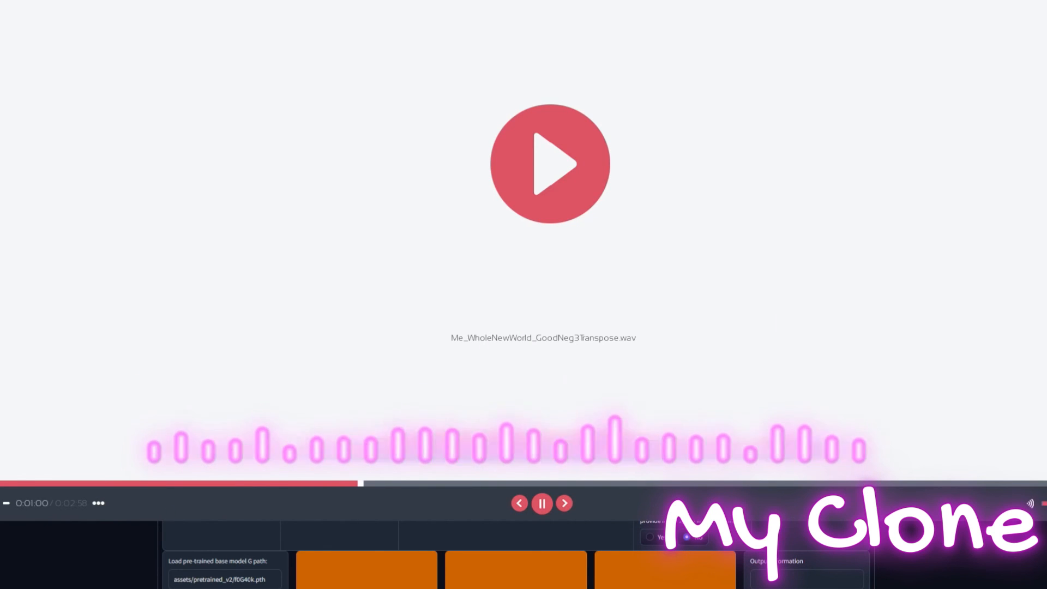
click(542, 503)
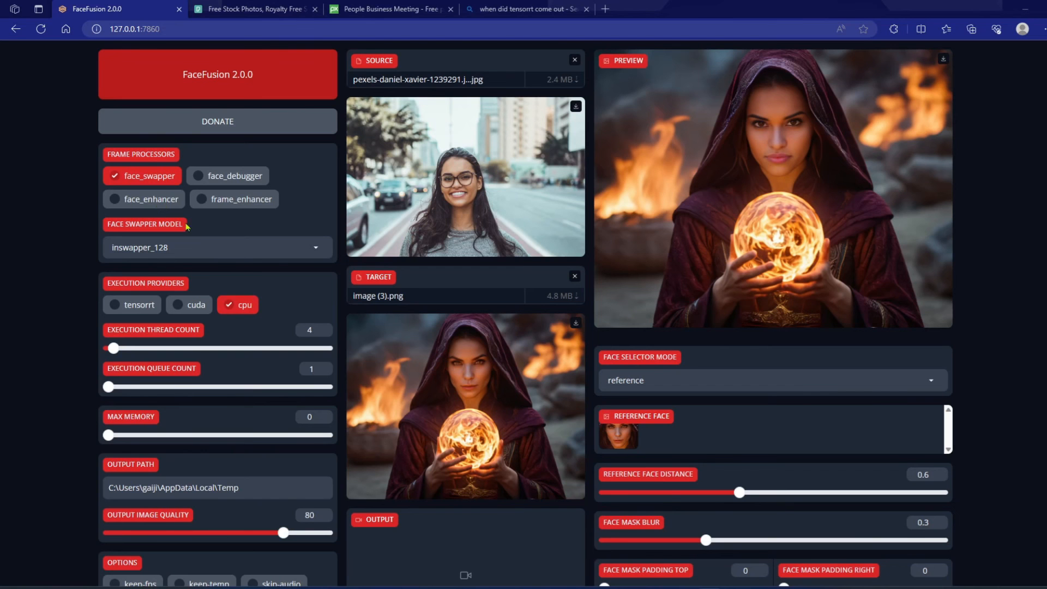
Step: Switch to FaceFusion and examine the available face swapper and face enhancer models
click(327, 252)
click(332, 256)
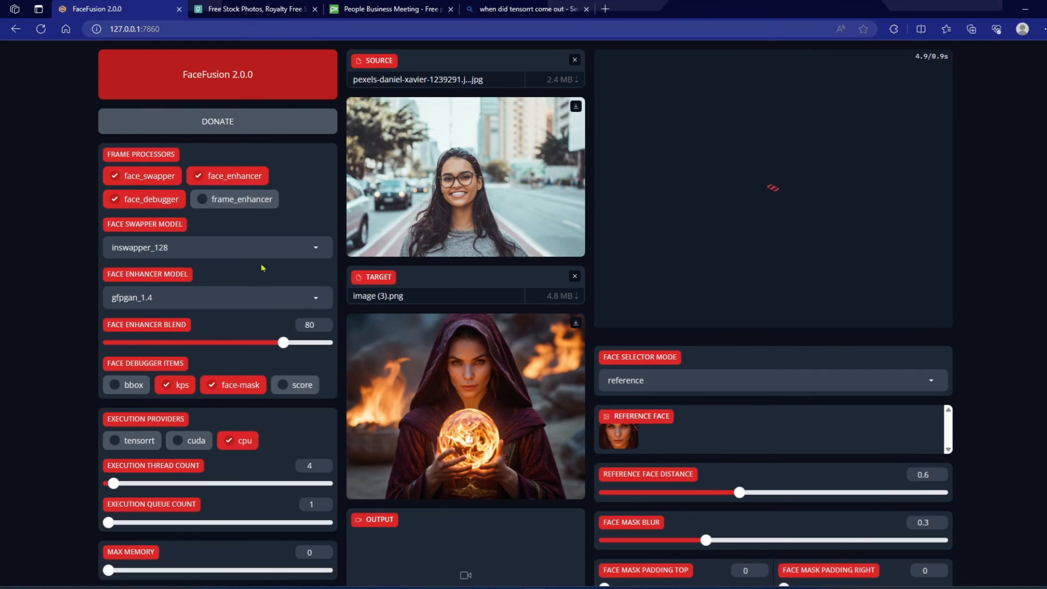
click(241, 304)
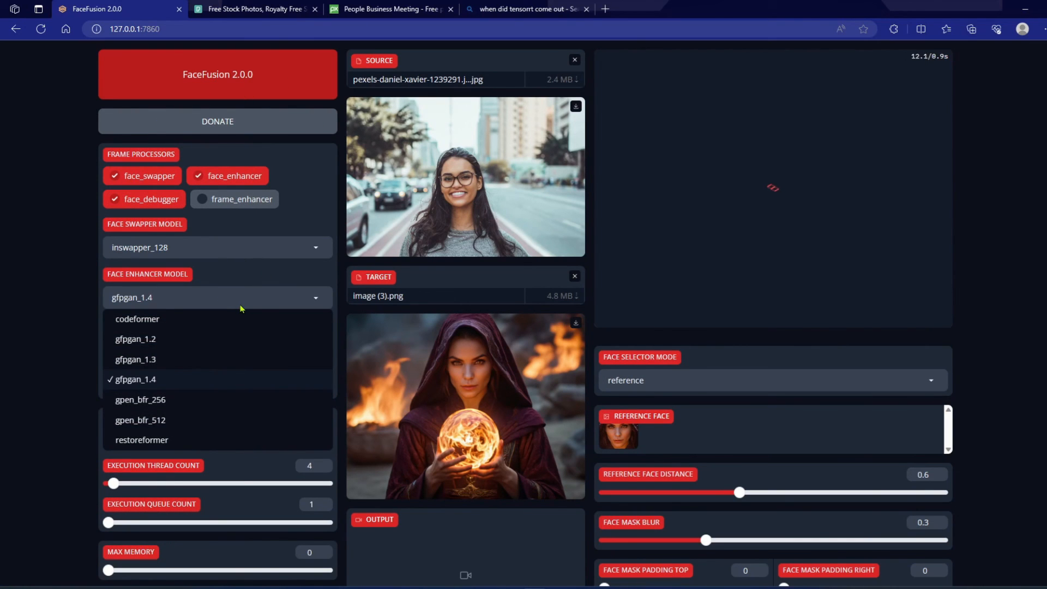